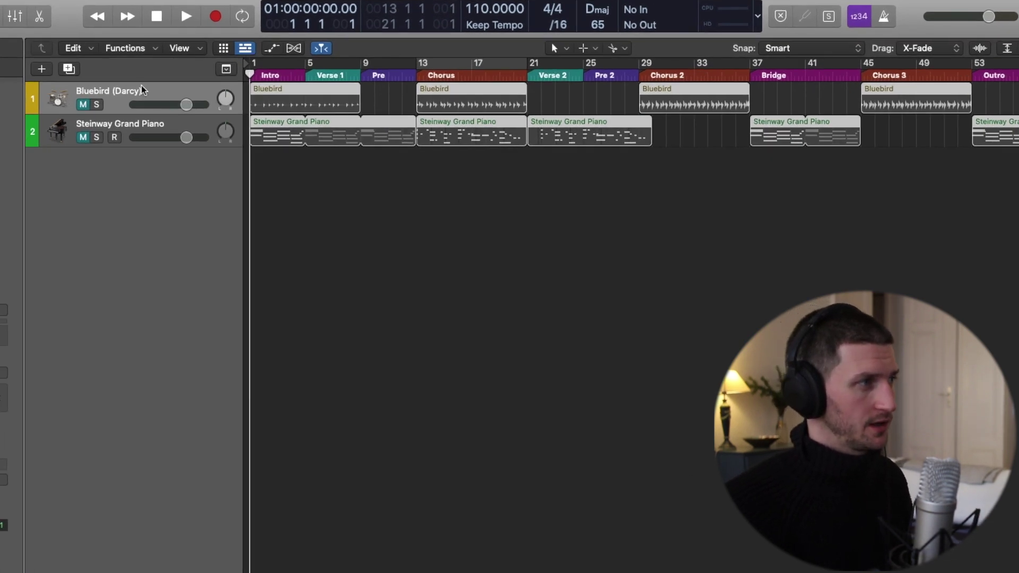
Step: Switch between the Live Loops grid and tracks views, and move the playhead to around bar 8
left_click(248, 49)
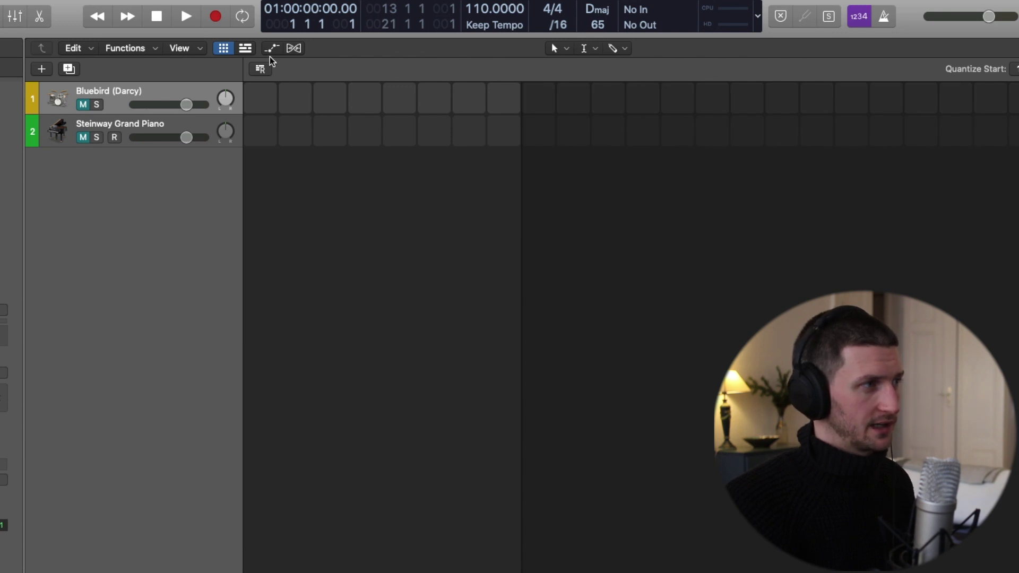
left_click(246, 48)
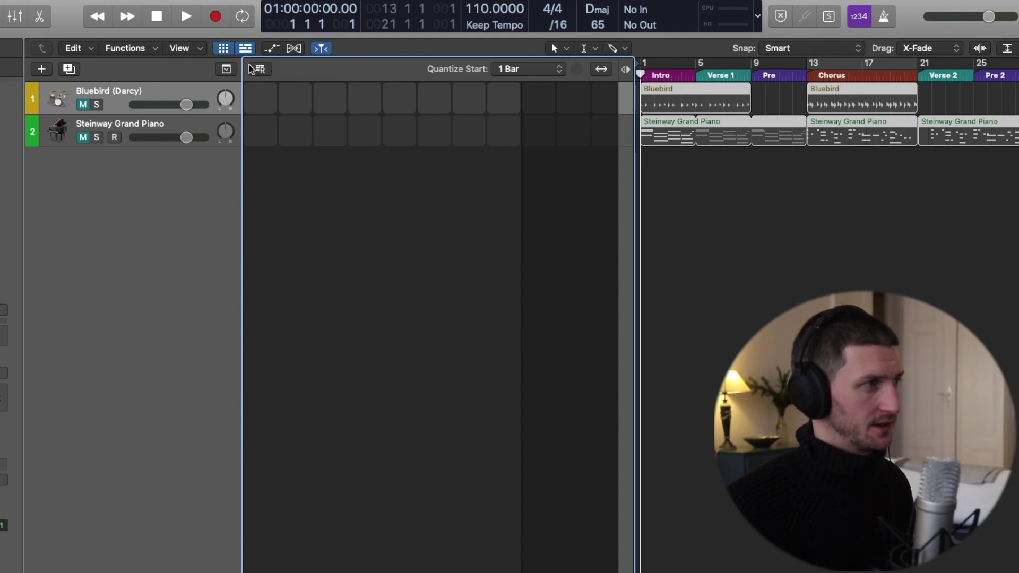
left_click(224, 48)
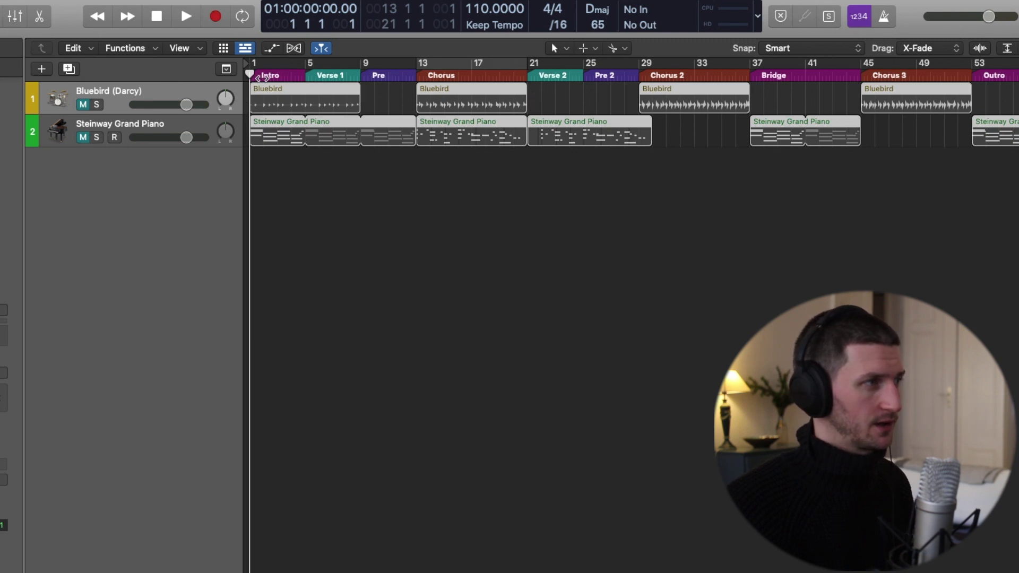
mouse_move(254, 76)
left_mouse_down()
mouse_move(1017, 80)
mouse_move(237, 77)
left_mouse_up()
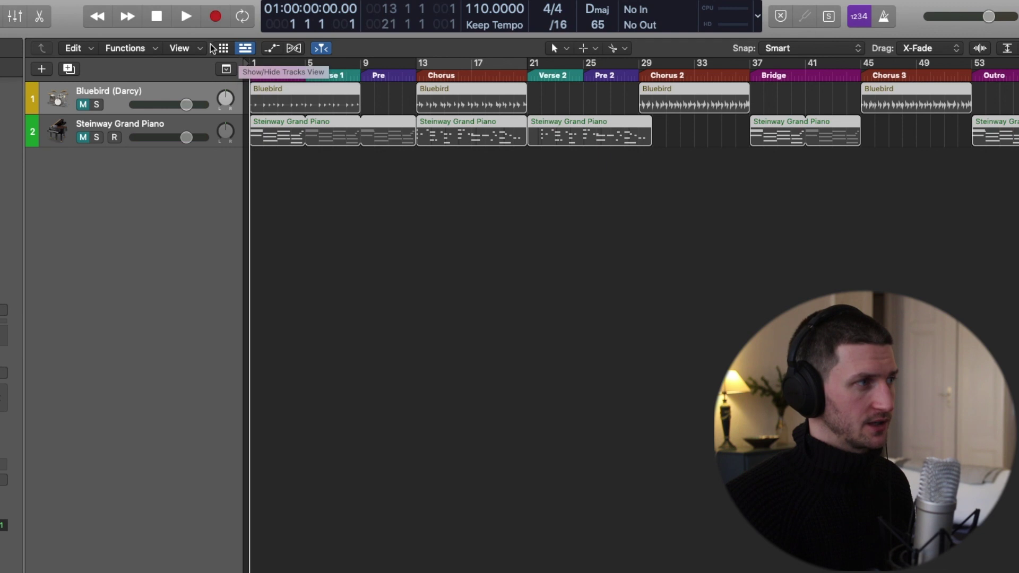
Step: Show only the Live Loops grid and select the first Steinway Grand Piano cell
left_click(223, 48)
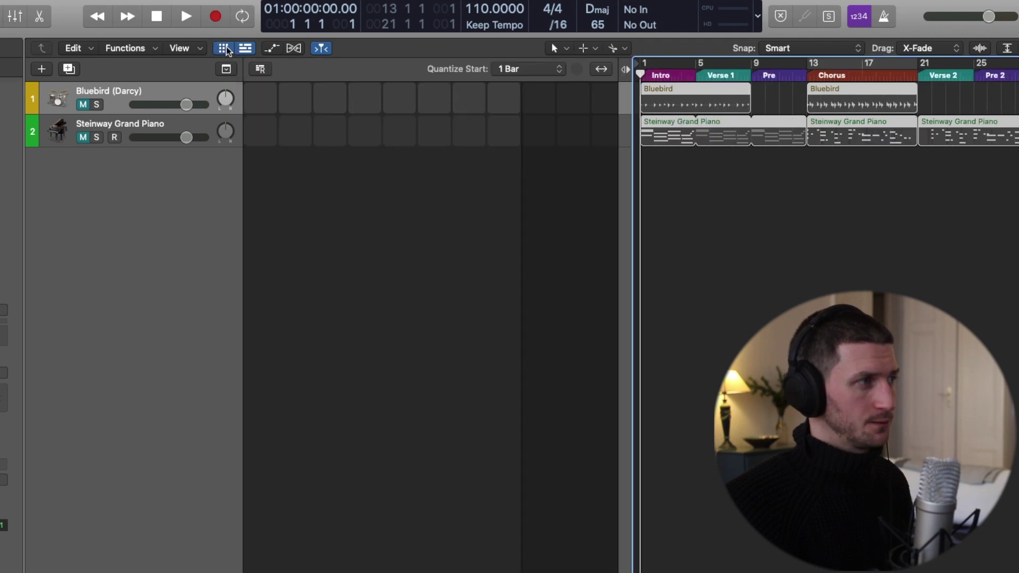
left_click(252, 53)
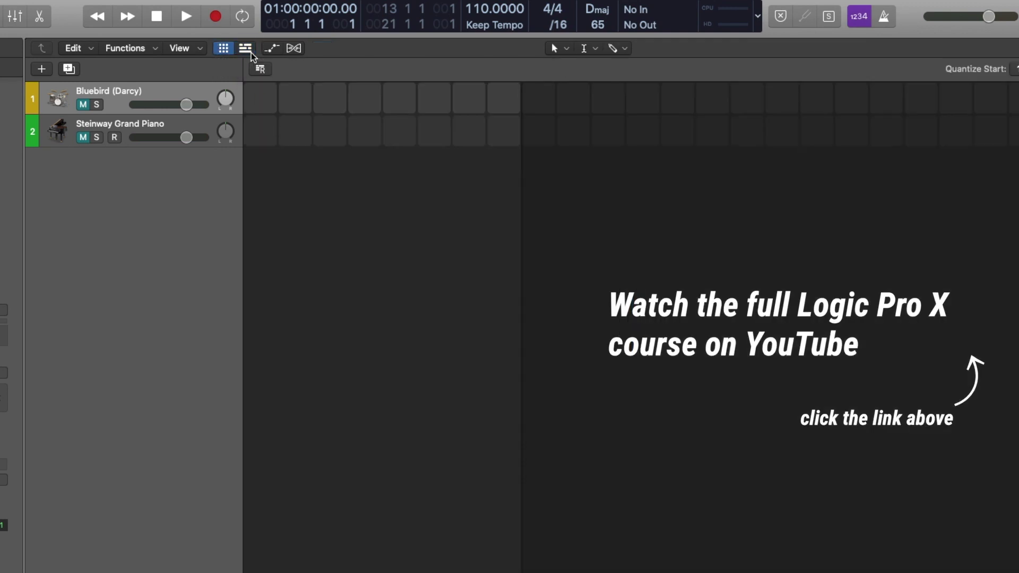
left_click(274, 131)
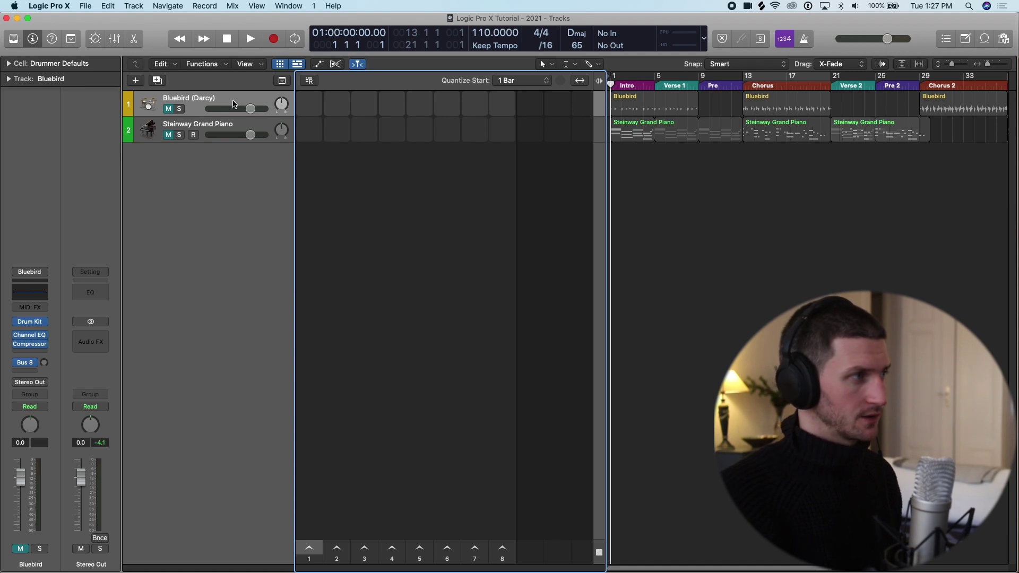
Step: Delete the Bluebird and Steinway Grand Piano tracks with their regions, then begin adding a new track
key("super+BackSpace")
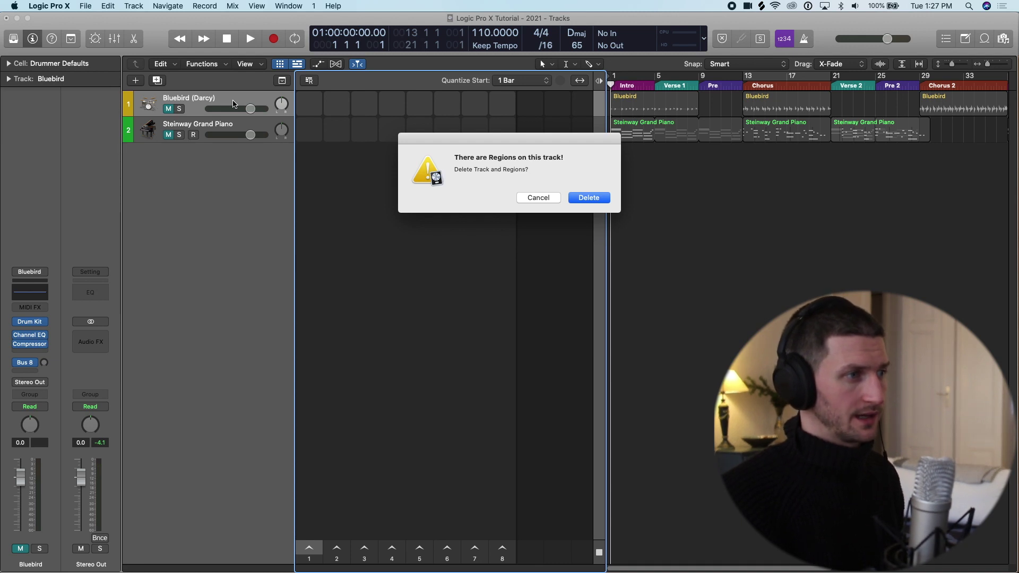
key("Return")
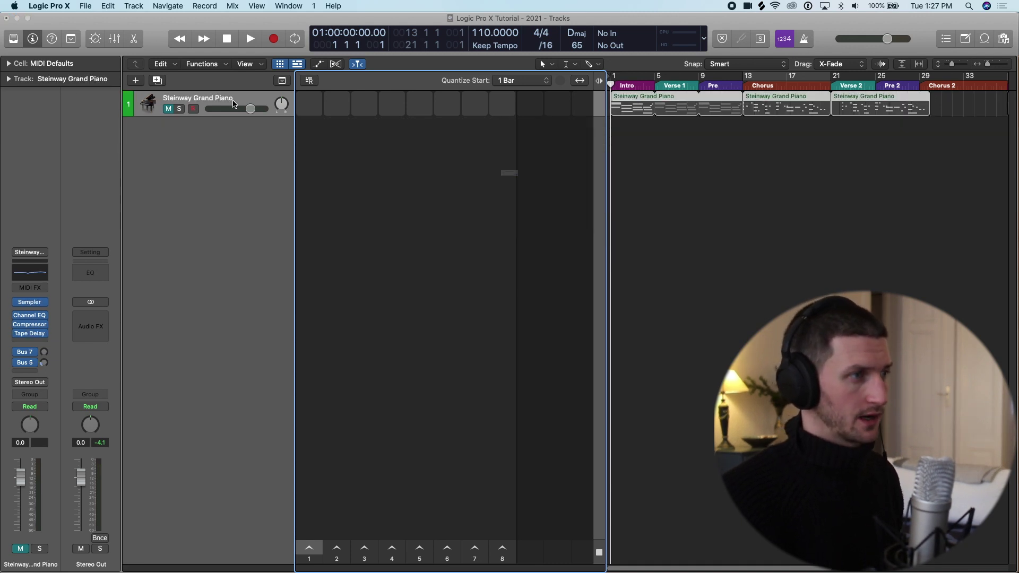
key("super+BackSpace")
key("Return")
key("alt+super+n")
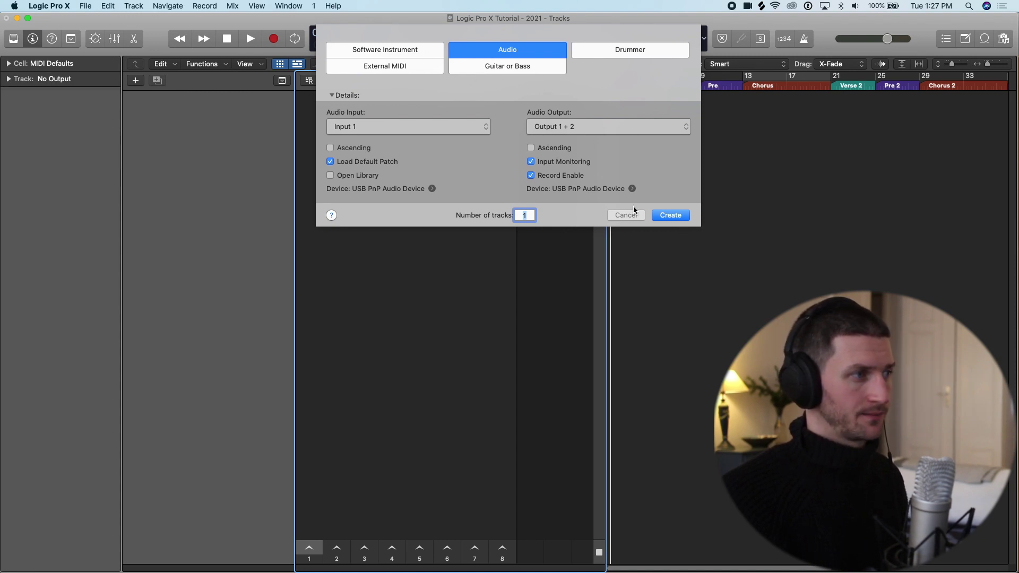
Step: Create the Audio 1 track and record a first loop into its first Live Loops cell
left_click(668, 215)
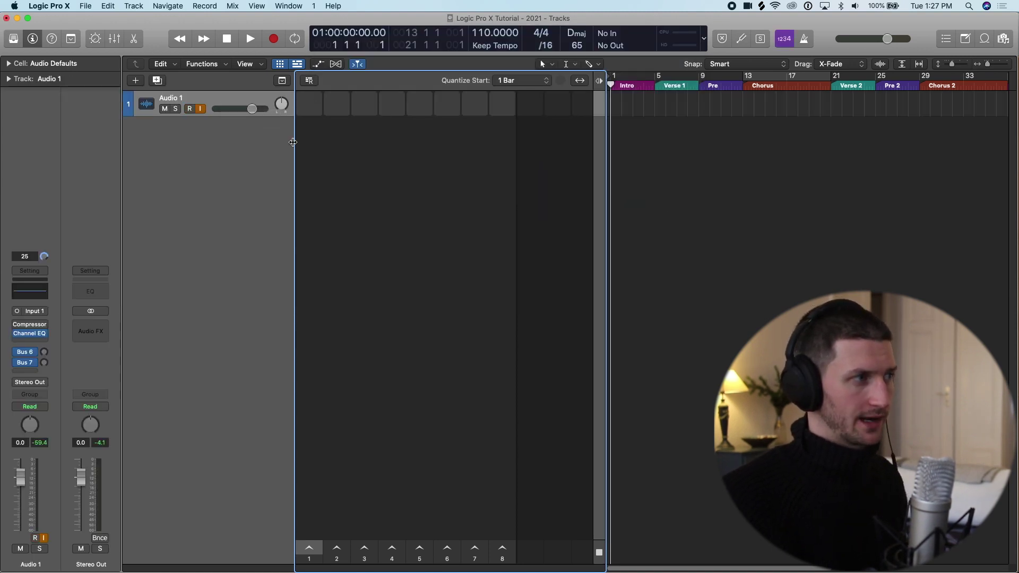
left_click(308, 104)
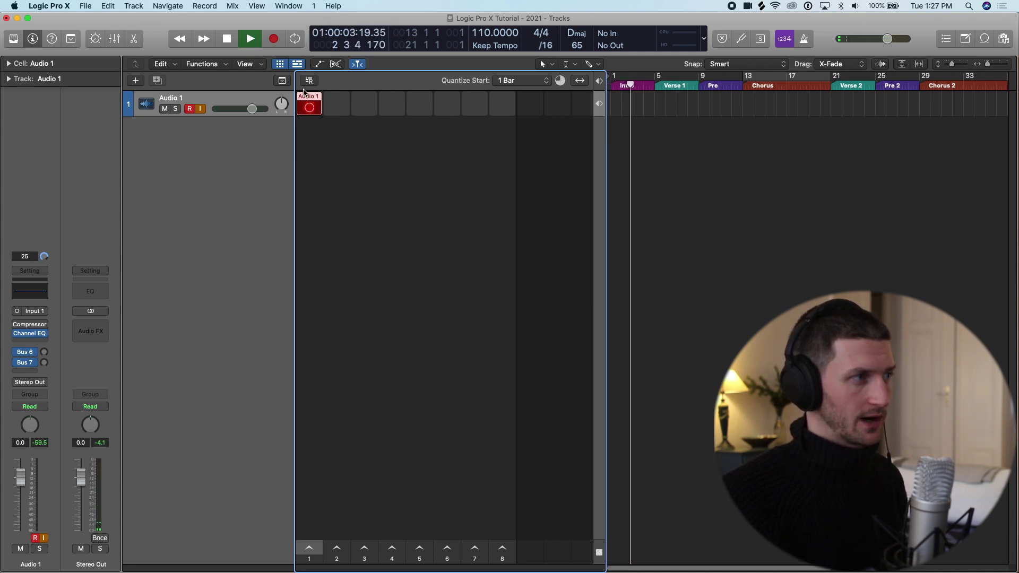
left_click(313, 109)
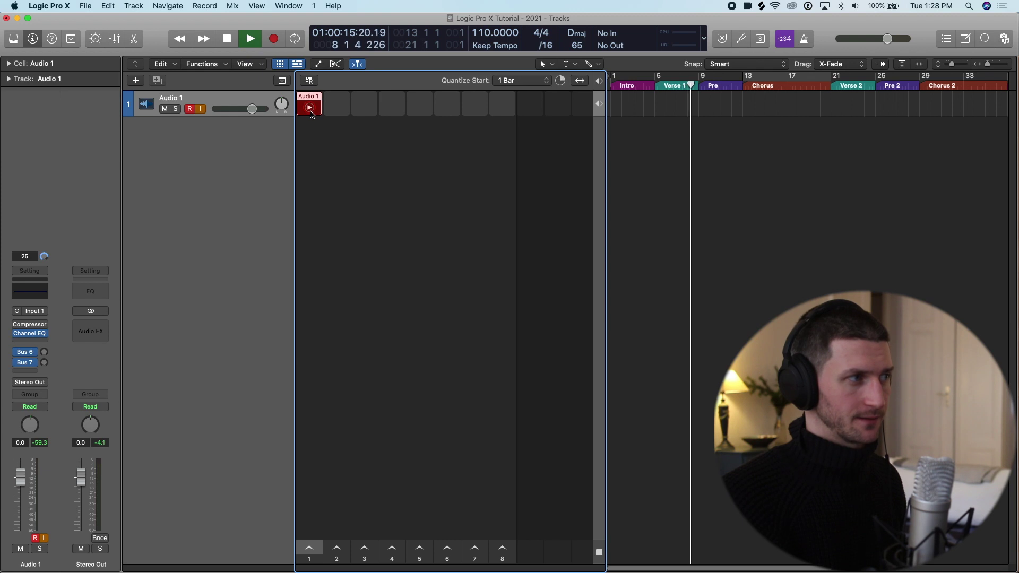
left_click(312, 109)
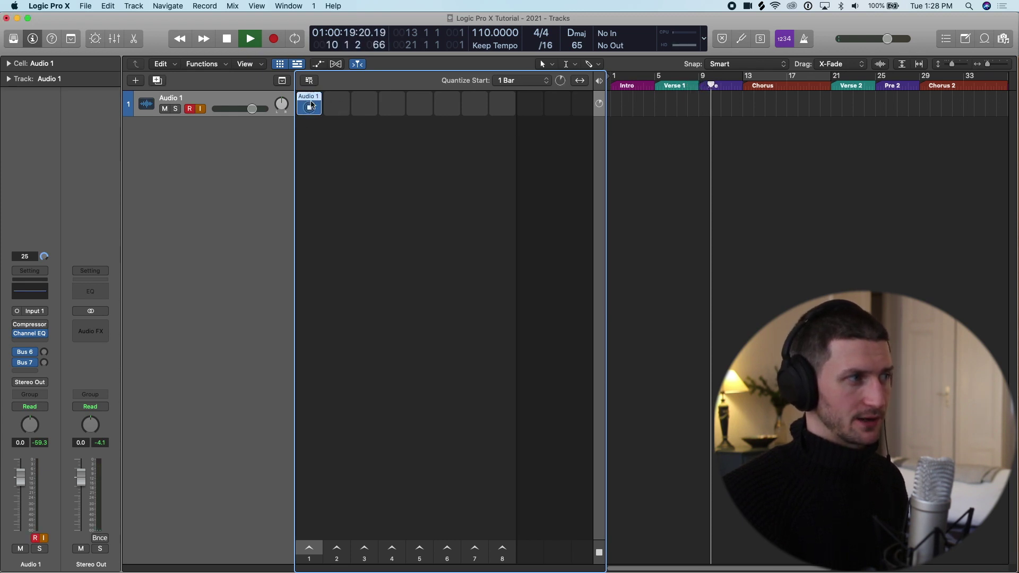
Step: Record a second loop into cell 2, keep the track name Audio 1, and stop playback
mouse_move(341, 109)
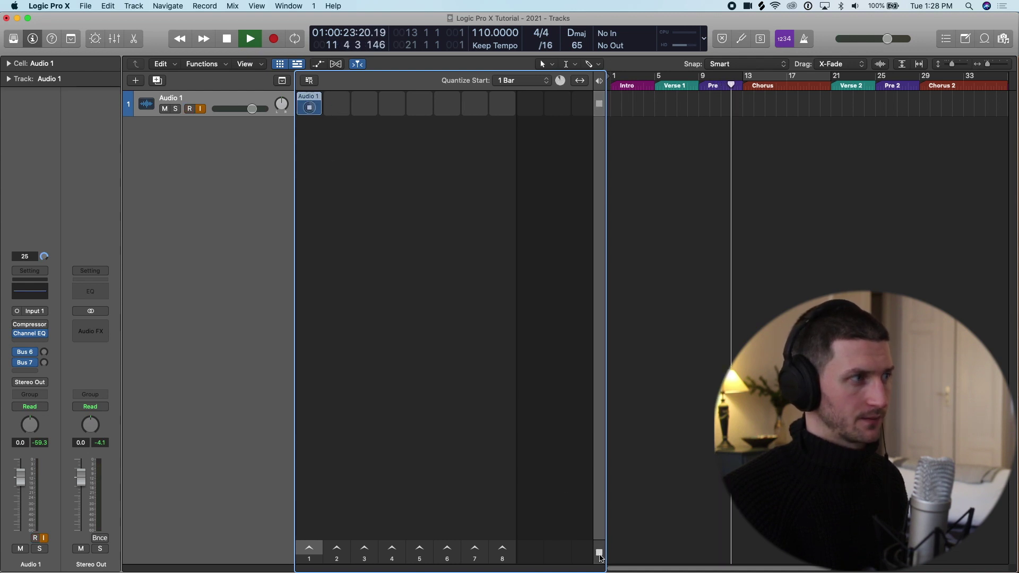
left_click(336, 107)
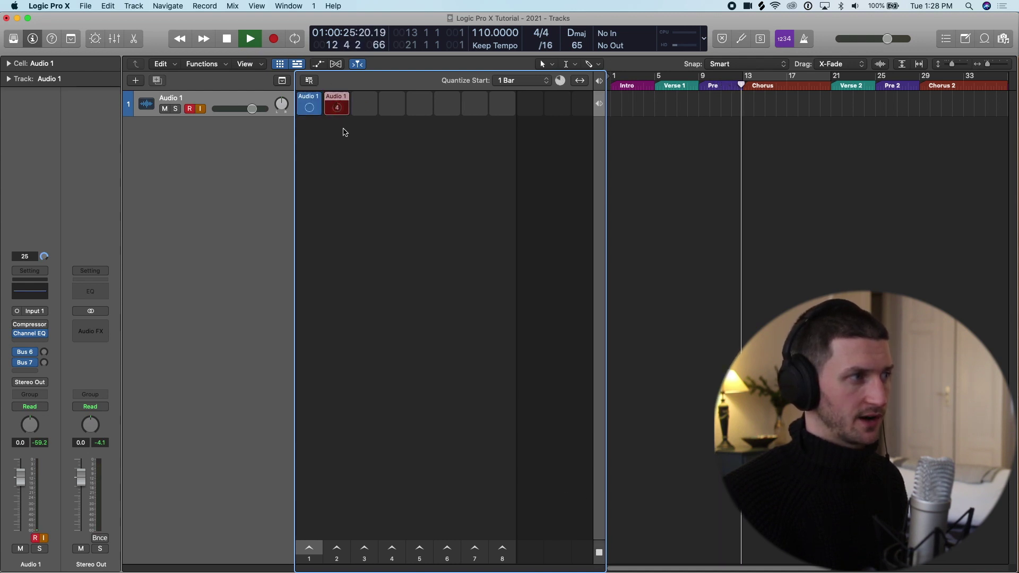
mouse_move(360, 114)
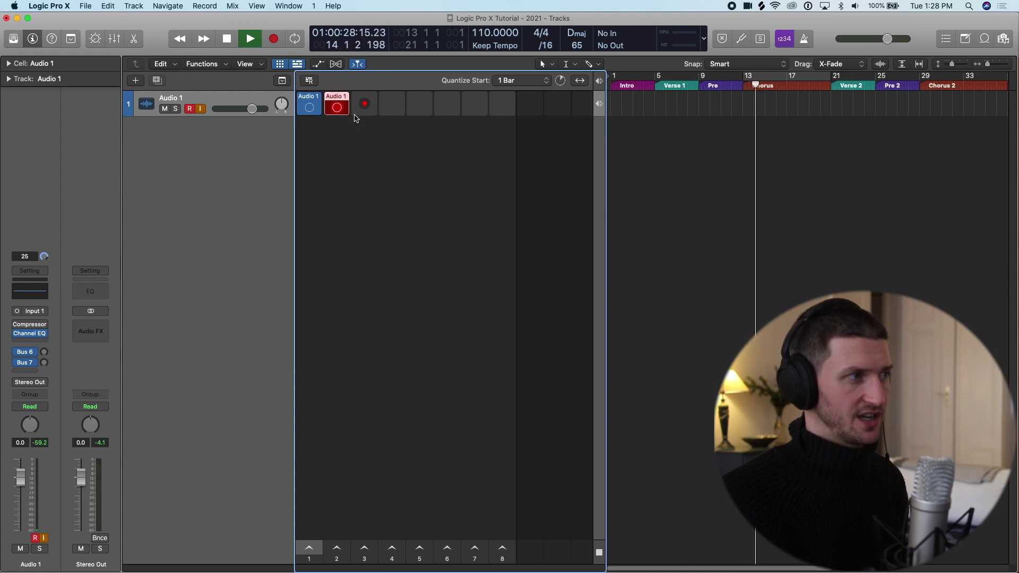
left_click(346, 114)
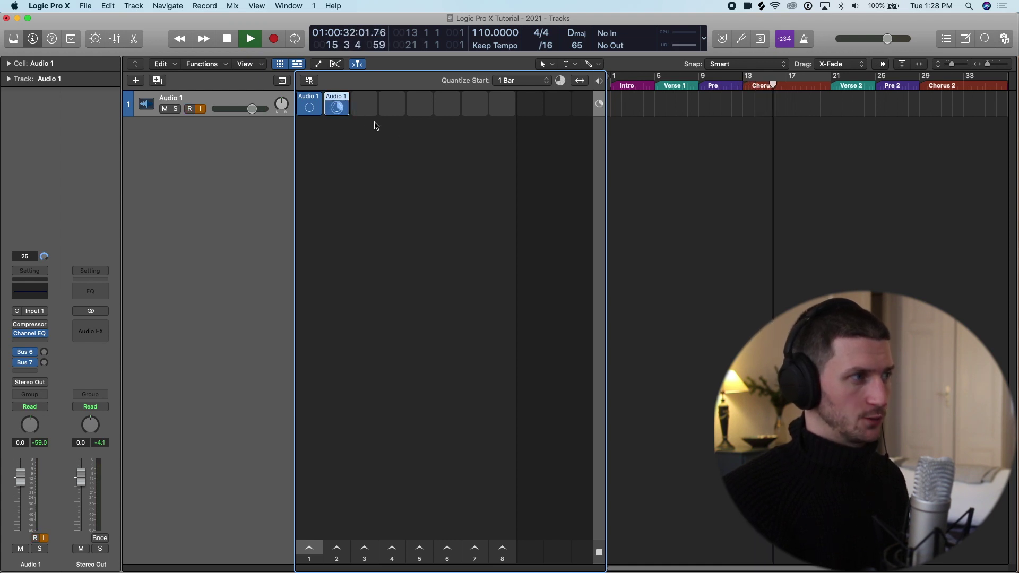
left_click(337, 107)
double_click(199, 101)
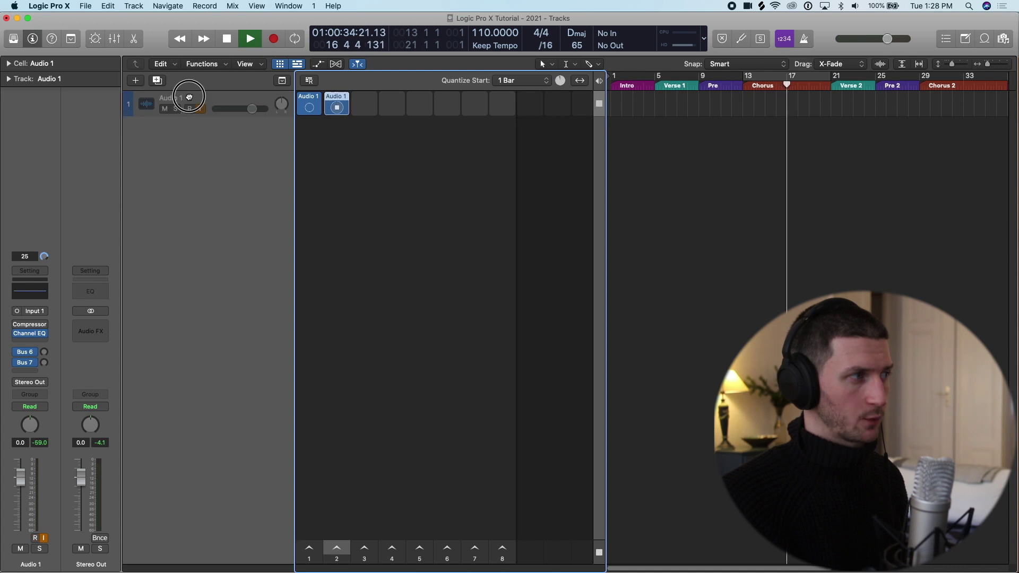
mouse_move(359, 103)
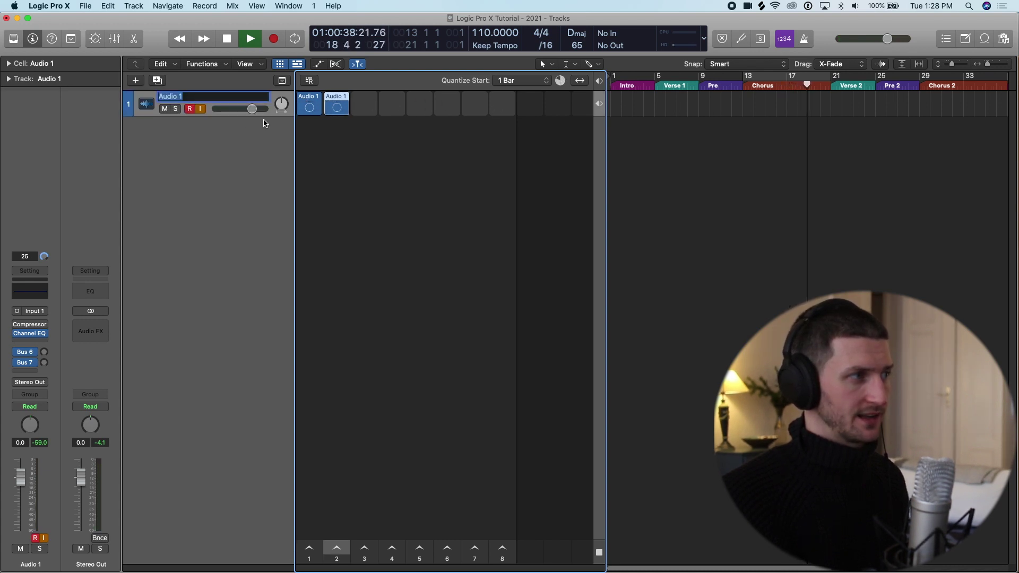
key("Return")
key("space")
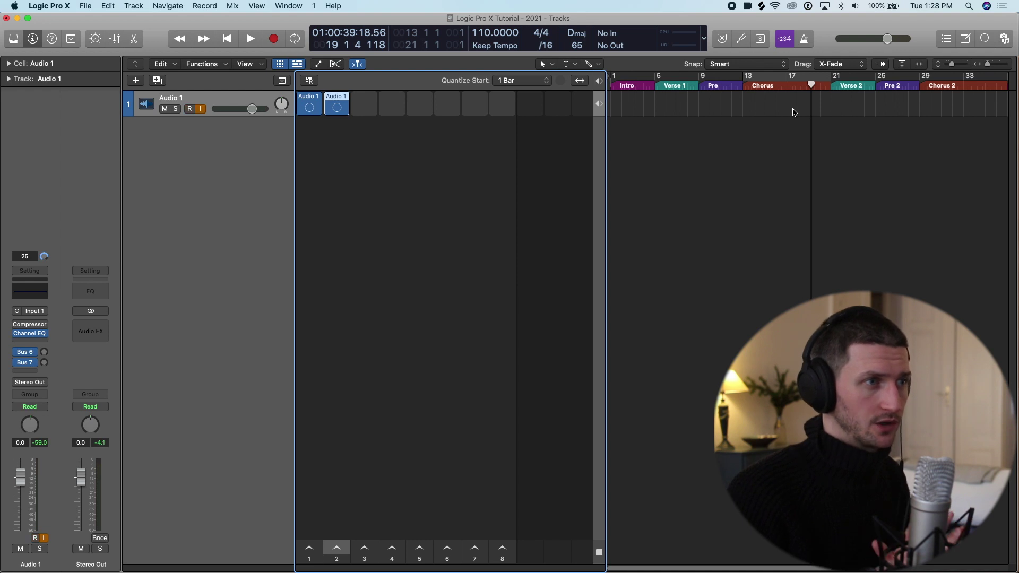
Step: Arm Audio 1 for recording, then delete both recorded loop cells along with their audio files
key("alt+r")
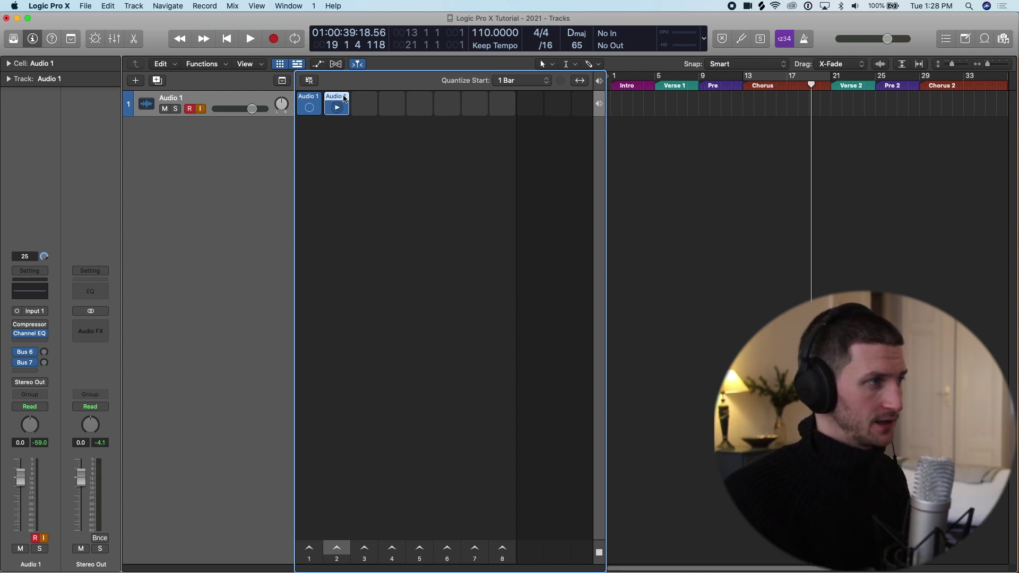
key("Delete")
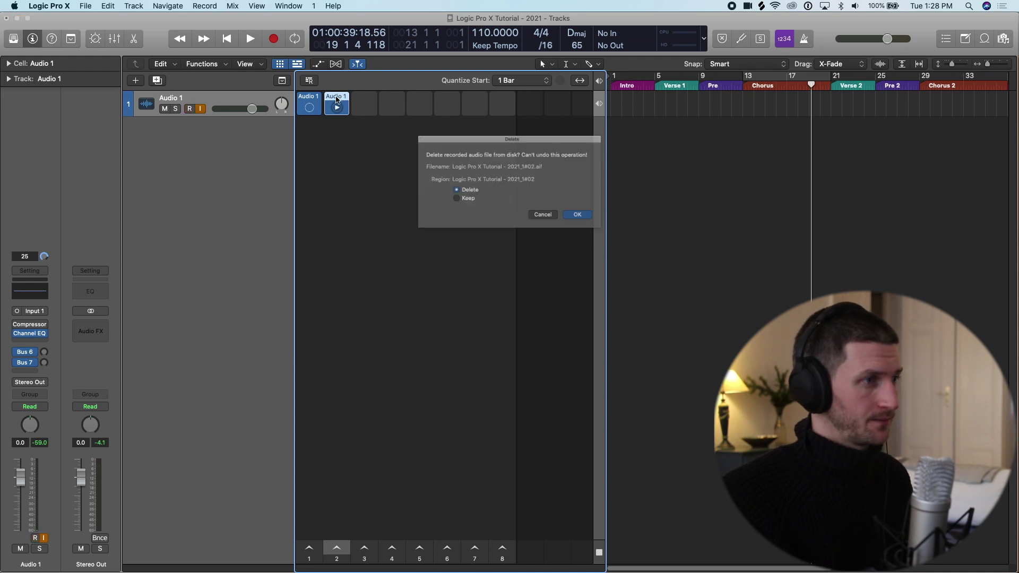
left_click(589, 220)
left_click(317, 101)
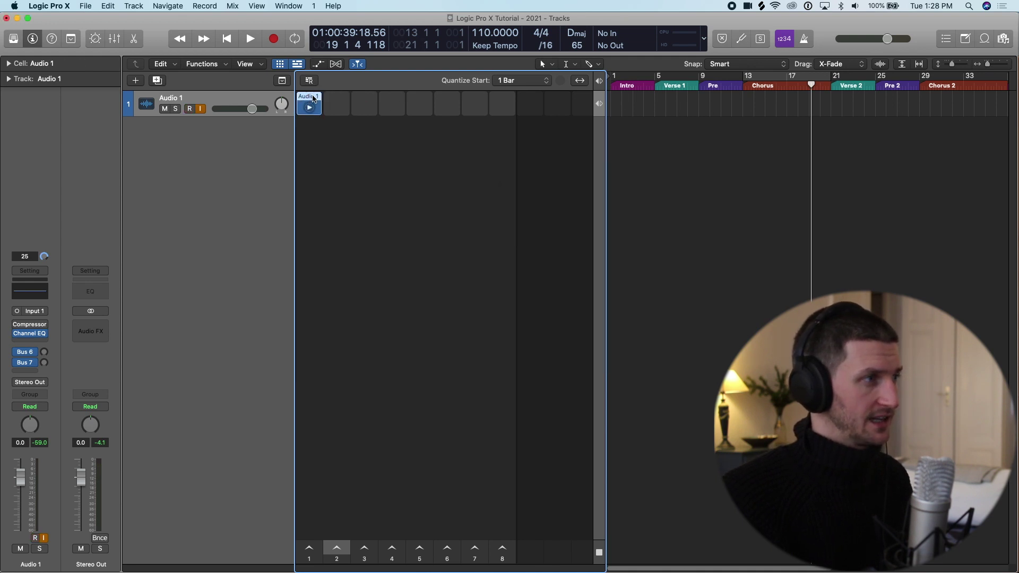
key("Delete")
left_click(595, 224)
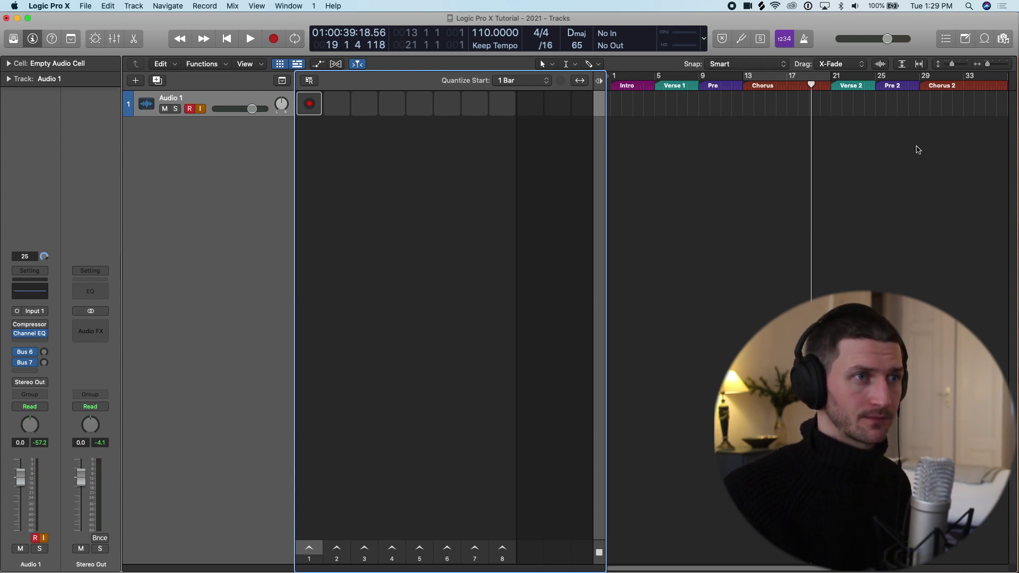
left_click(929, 100)
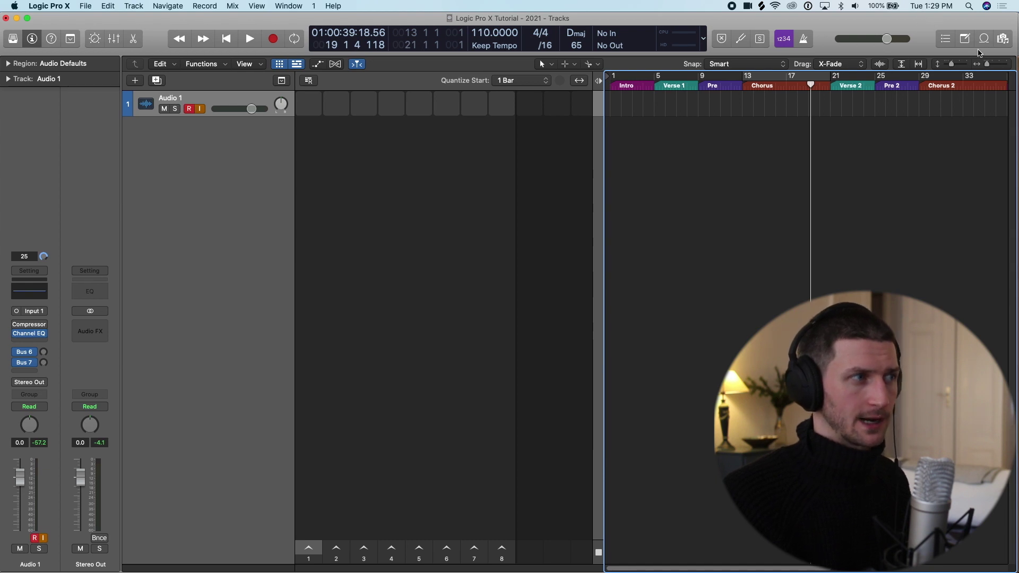
left_click(51, 39)
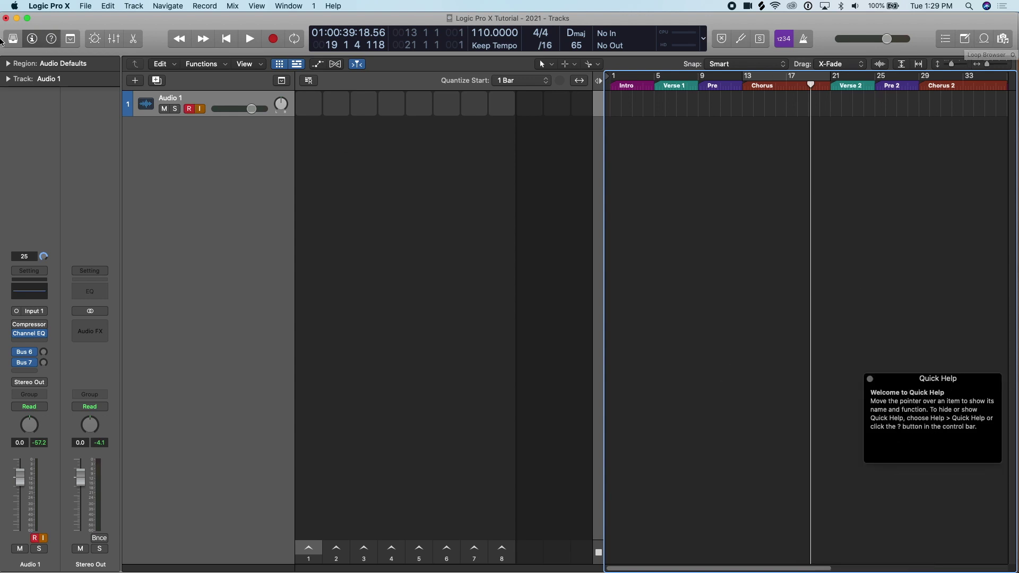
left_click(51, 39)
key("o")
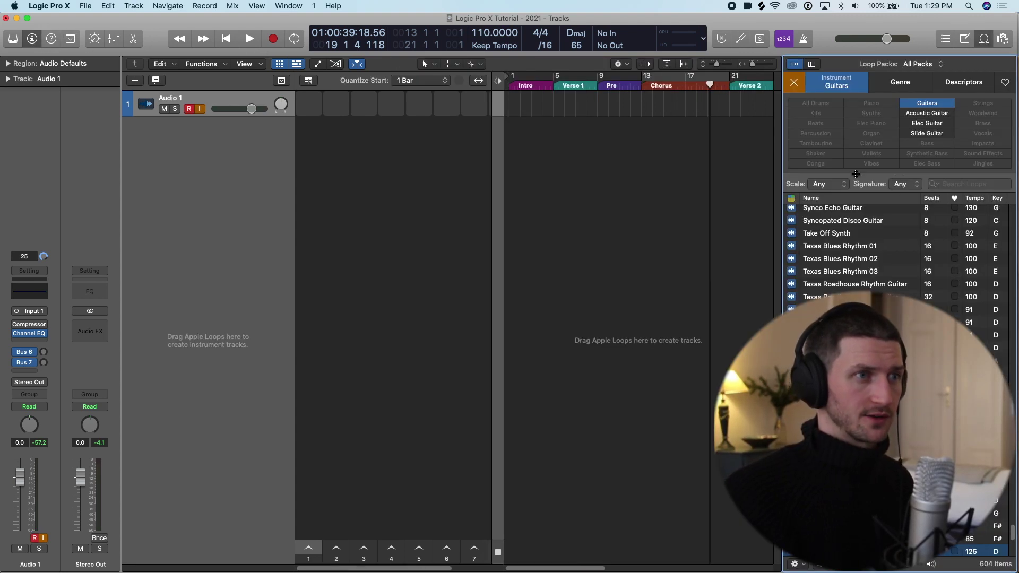
left_click(988, 41)
left_click(988, 41)
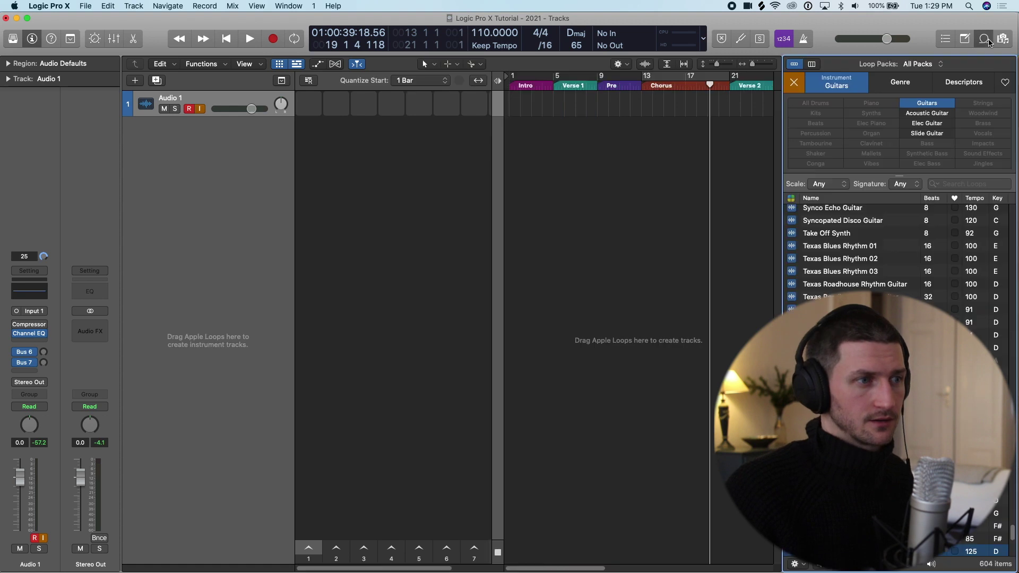
left_click(800, 86)
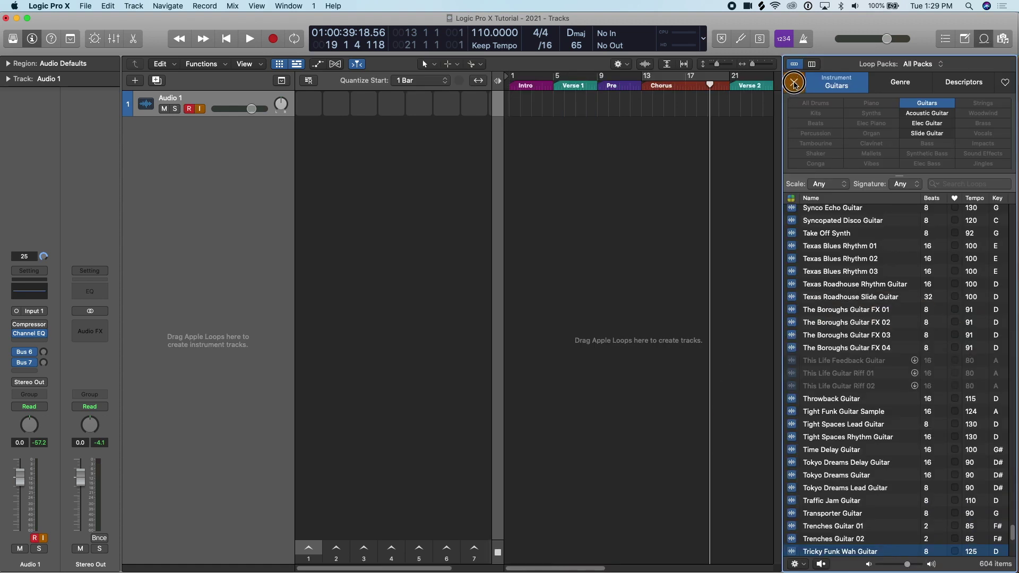
Step: Filter the loop list to guitars and audition Preaching Slide Guitar 03
left_click(795, 84)
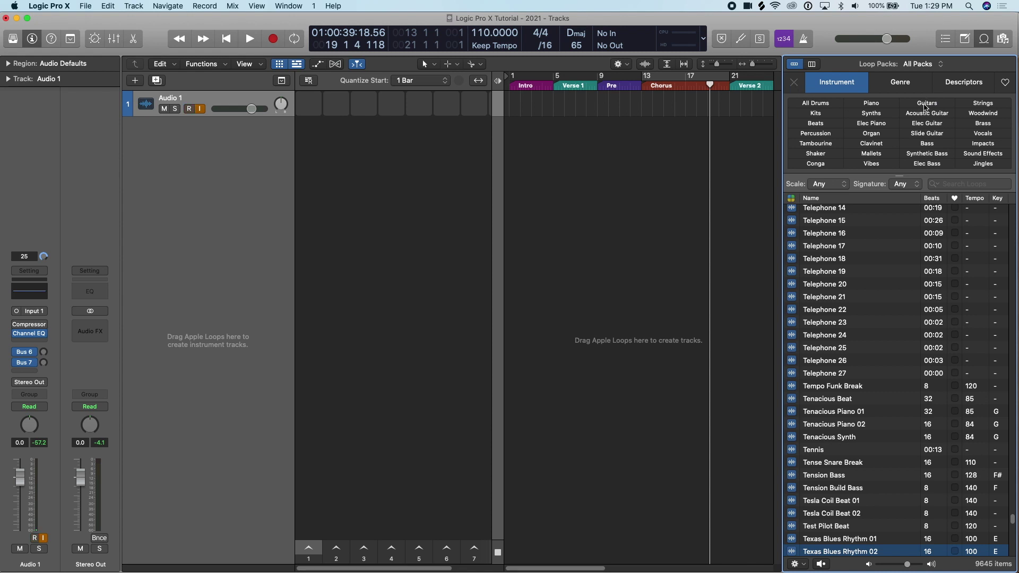
left_click(926, 104)
scroll(854, 285, "up", 15)
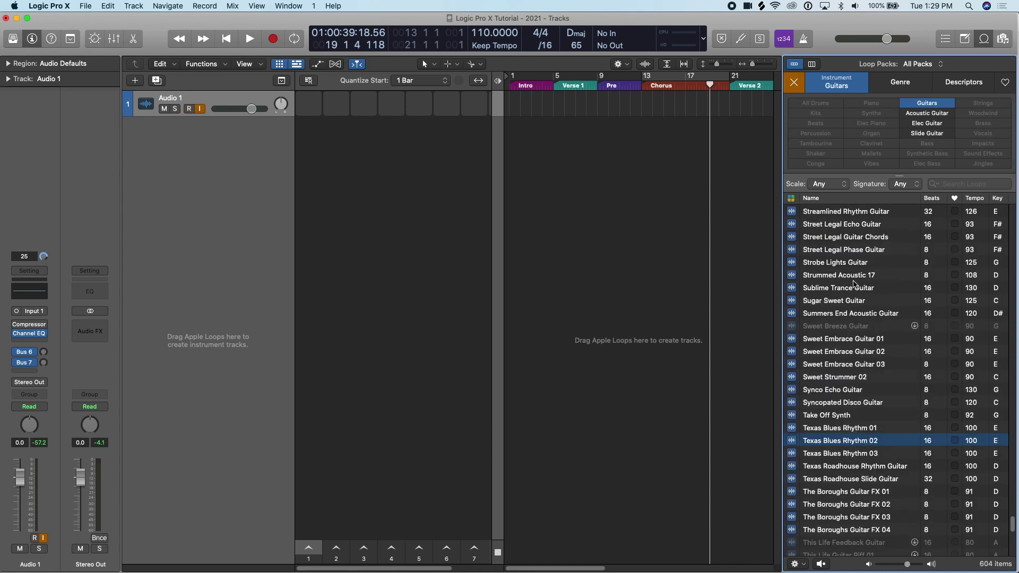
scroll(854, 285, "up", 10)
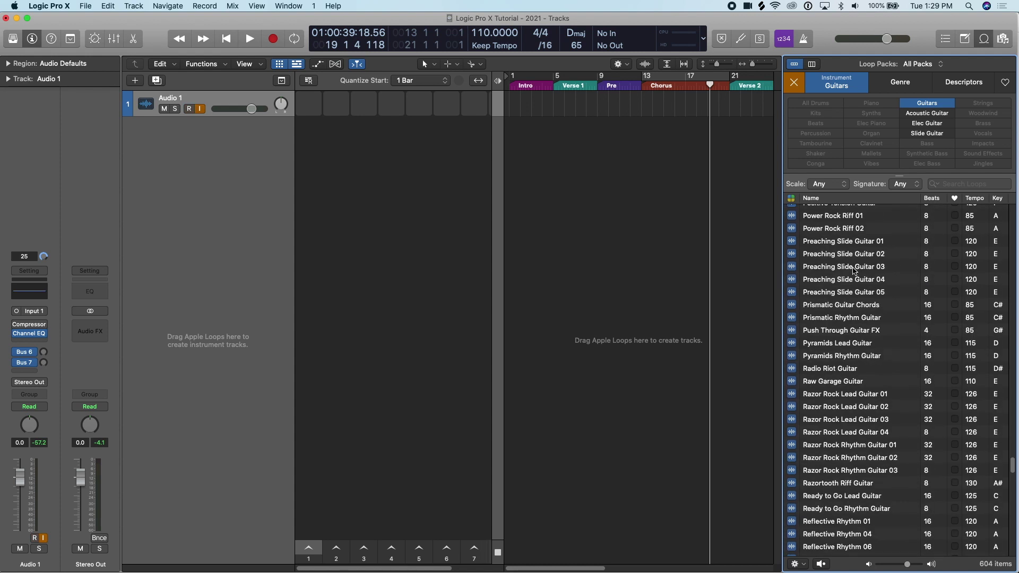
left_click(848, 266)
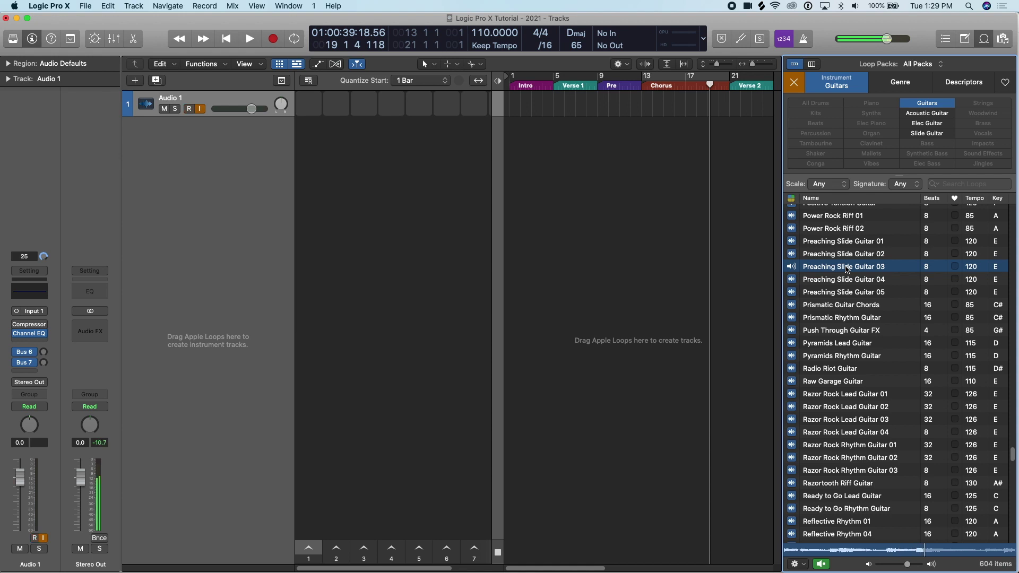
Step: Reset filters, narrow to Guitars in the Indie genre, and sort by tempo
left_click(900, 82)
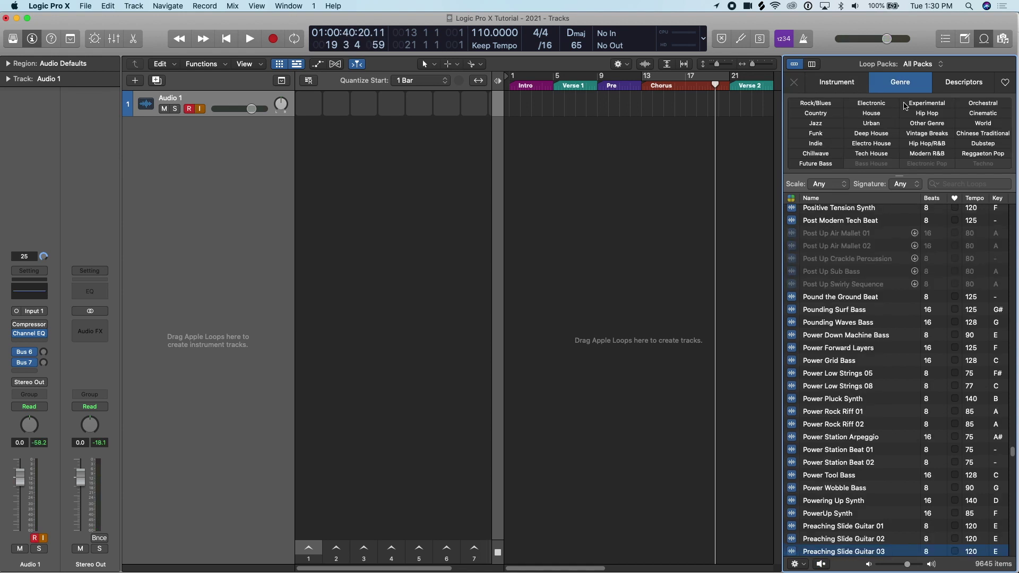
left_click(853, 86)
left_click(918, 103)
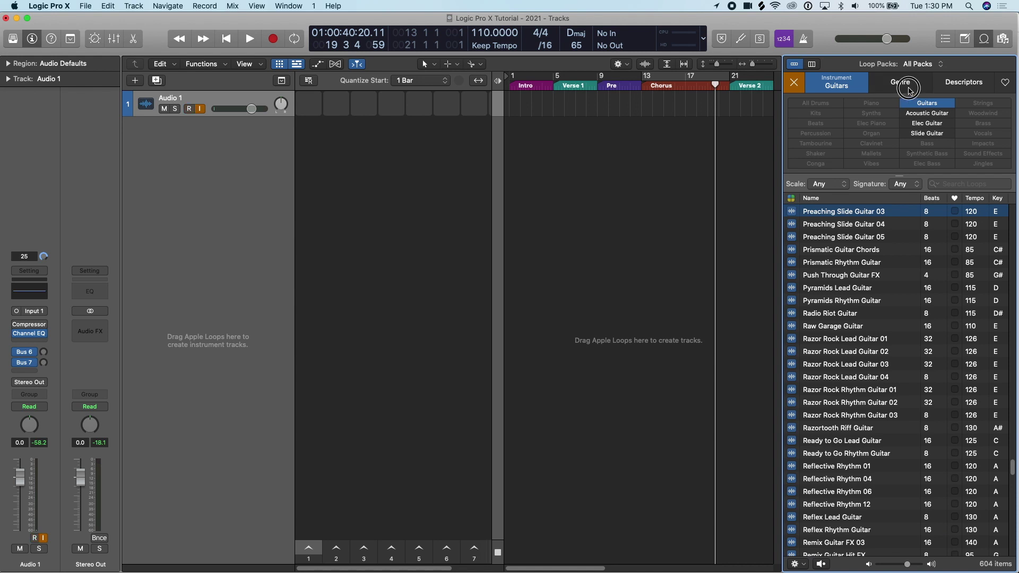
left_click(904, 84)
left_click(831, 144)
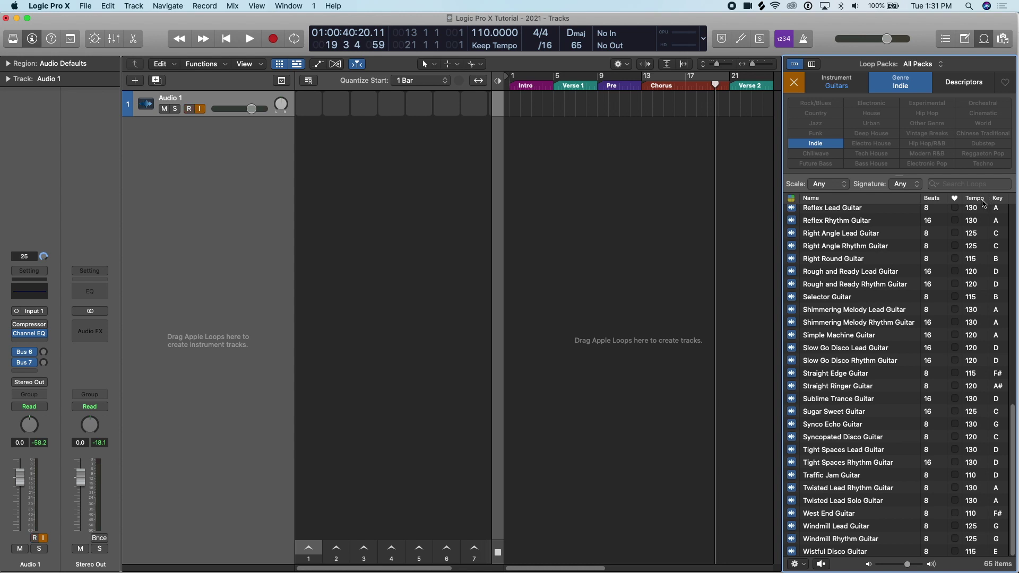
left_click(977, 199)
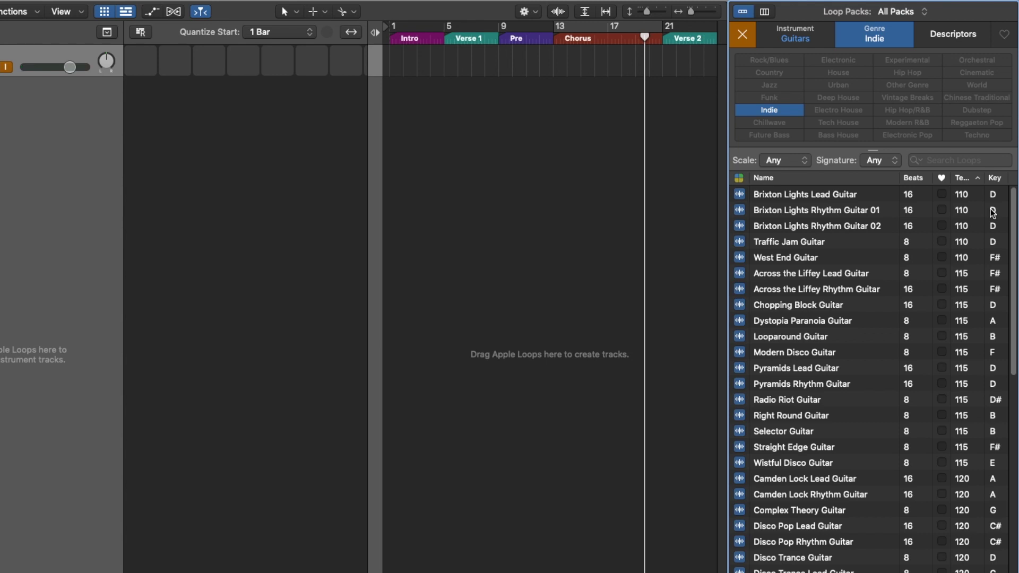
Step: Try the Major scale filter, keep any time signature, then return the scale to Any
left_click(775, 162)
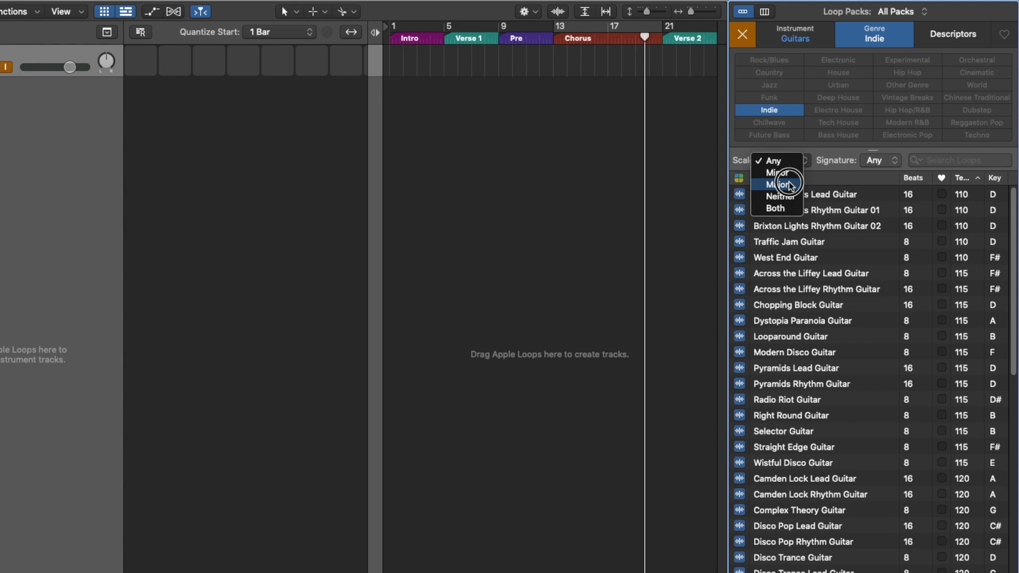
left_click(790, 185)
left_click(886, 160)
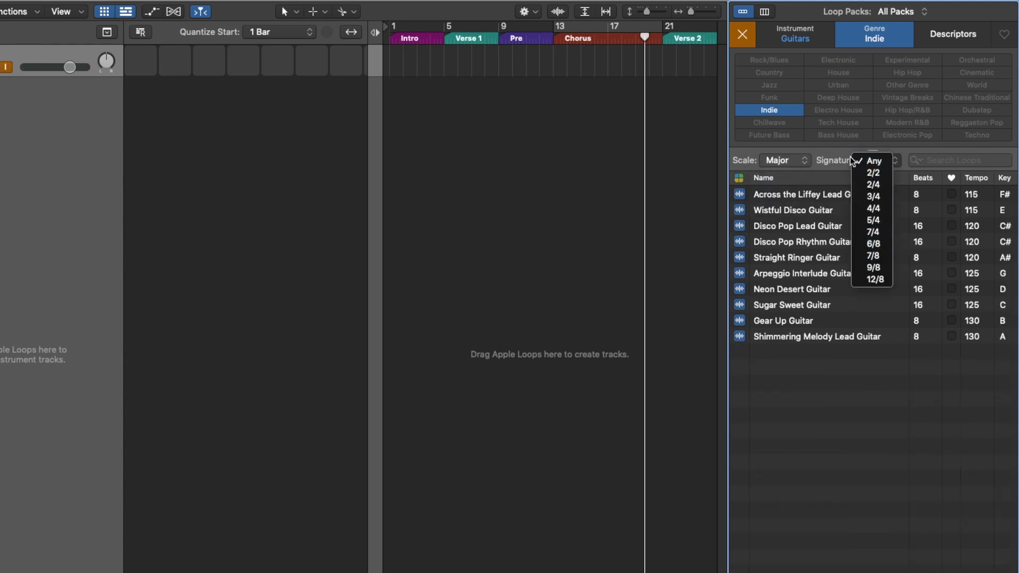
left_click(767, 161)
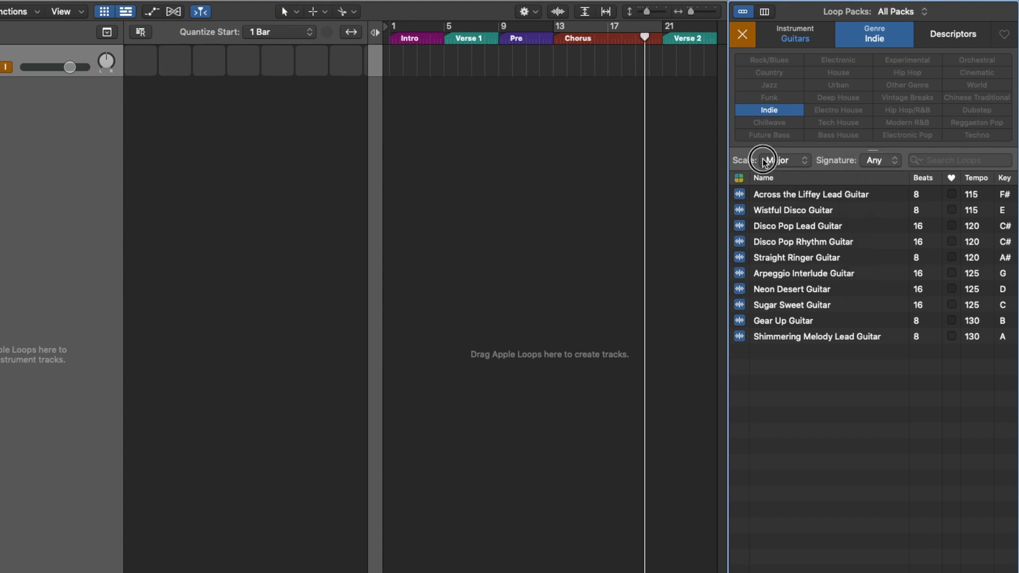
left_click(769, 162)
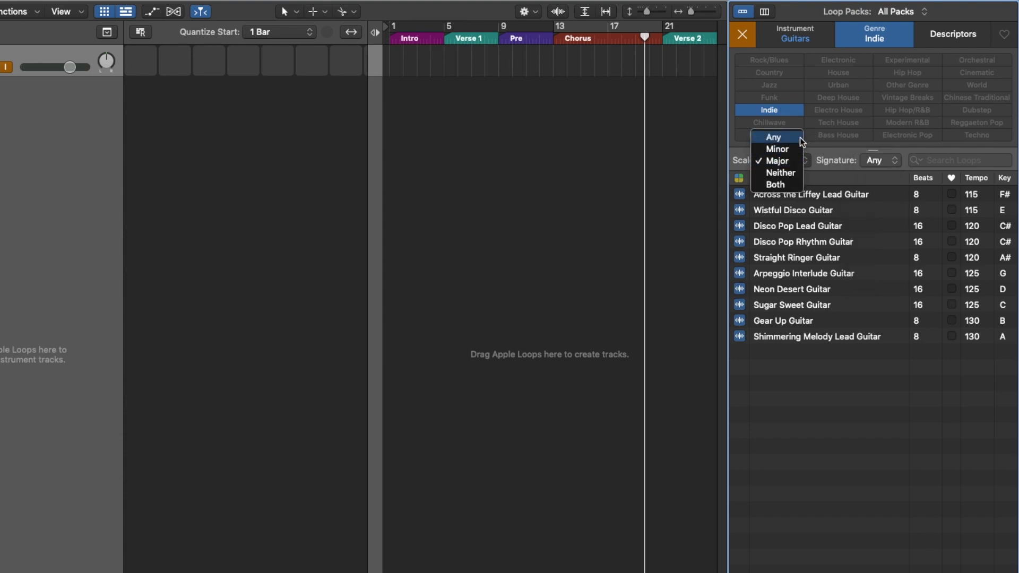
left_click(775, 137)
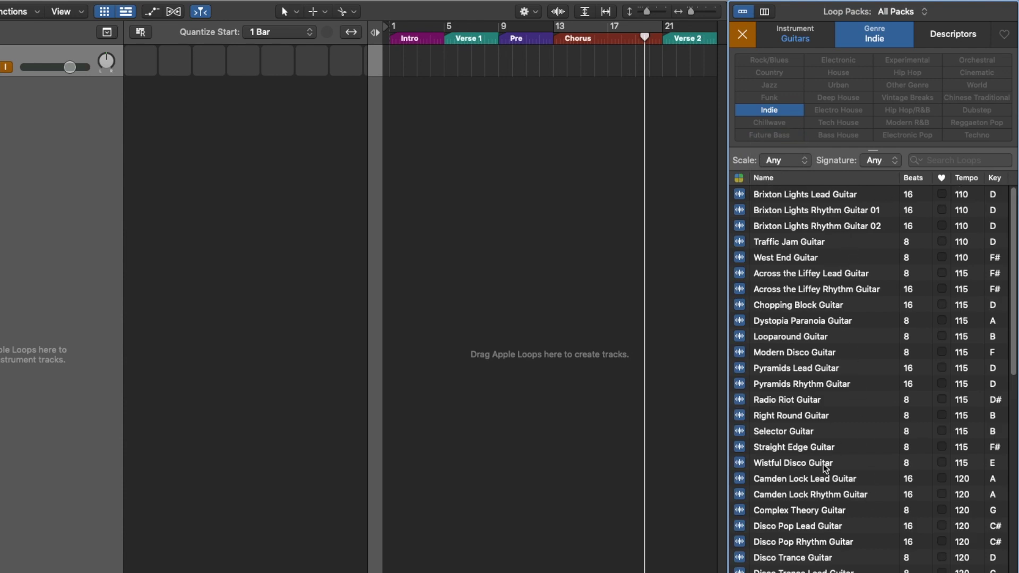
Step: Audition Camden Lock, Complex Theory and Disco Pop guitars, then place Disco Pop Rhythm Guitar in the first cell
left_click(808, 495)
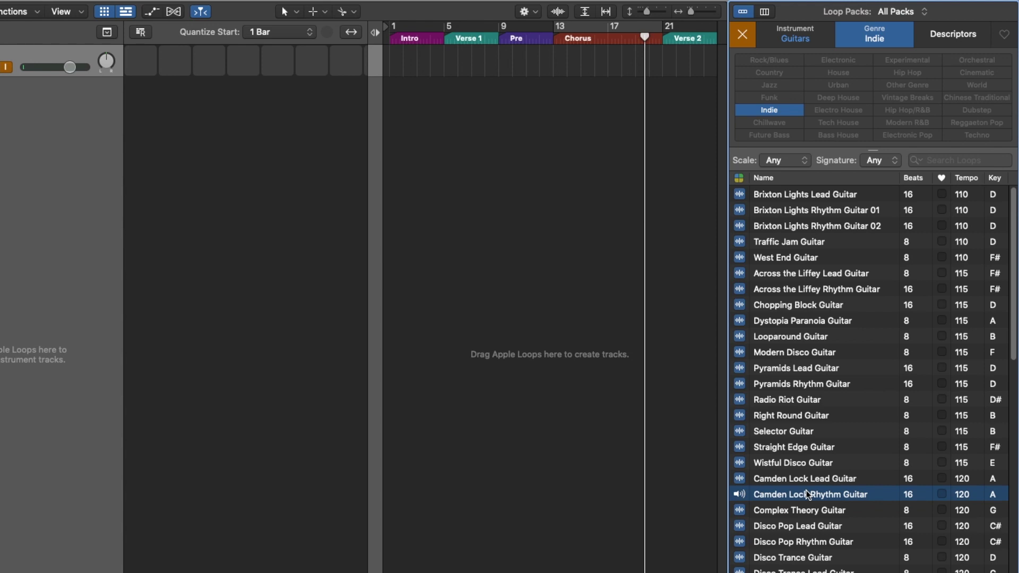
key("Down")
key("Down")
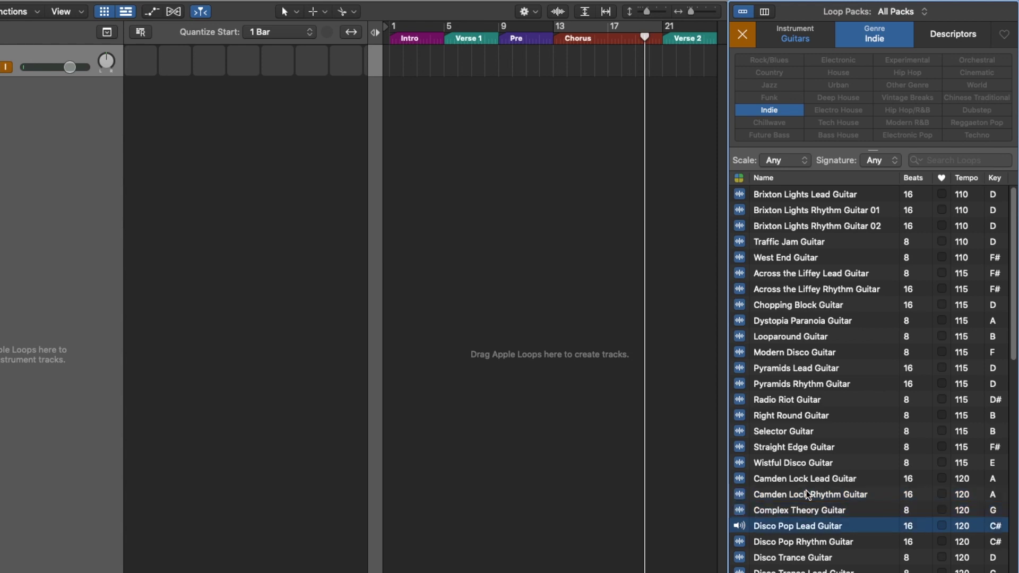
key("Down")
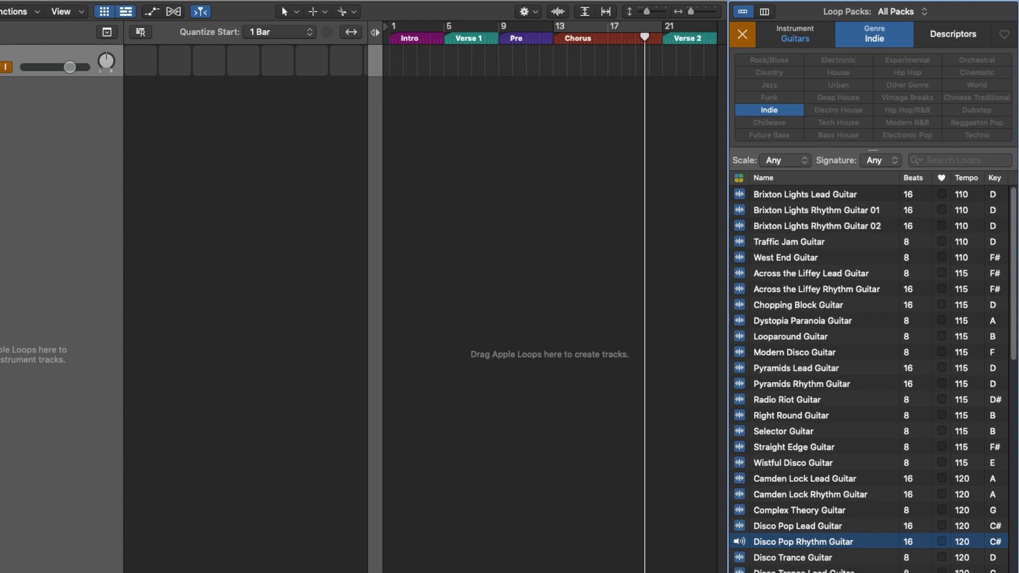
key("space")
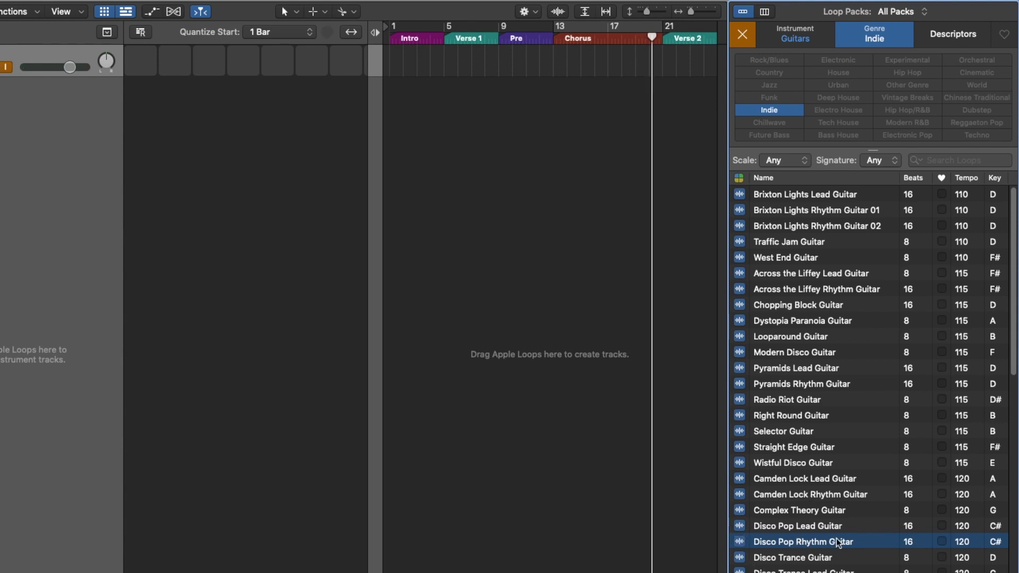
left_click_drag(854, 541, 141, 61)
Step: Close the Loop Browser and hide the tracks area so the grid fills the window
key("o")
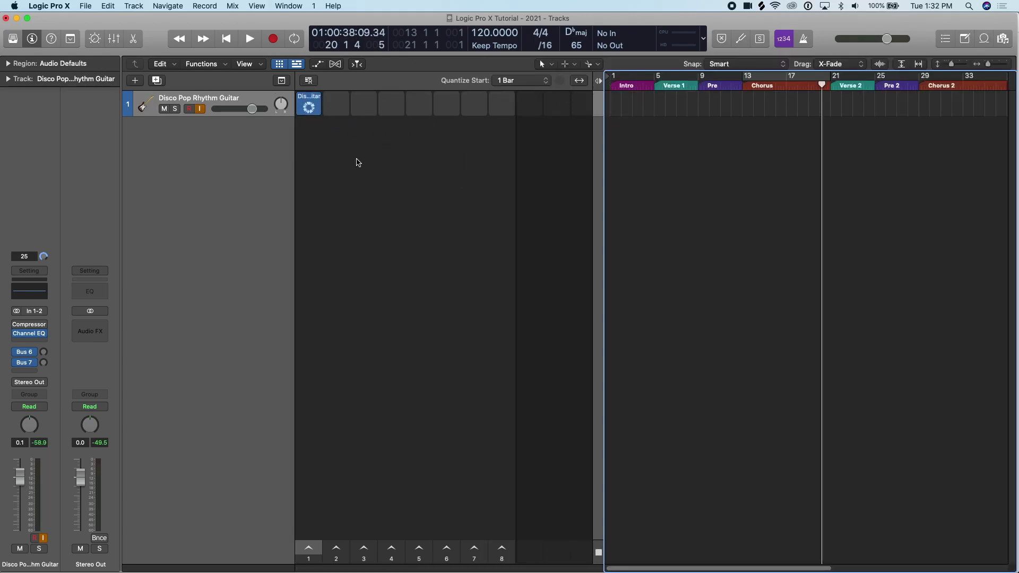
left_click(296, 65)
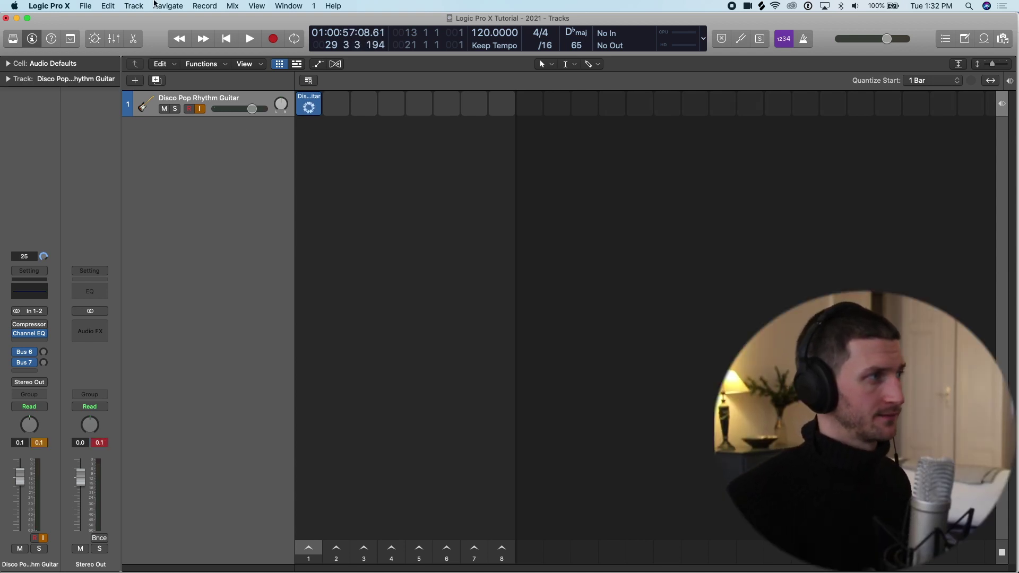
Step: Add a Bluebird drummer track, remove the extra Inst 1 track, and create a Bluebird cell in slot one
left_click(134, 6)
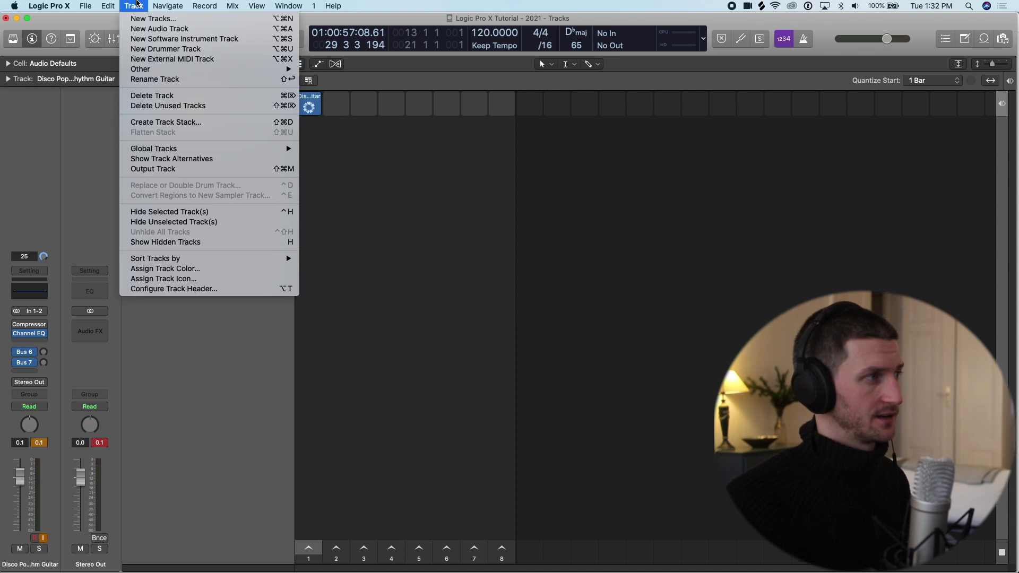
left_click(141, 40)
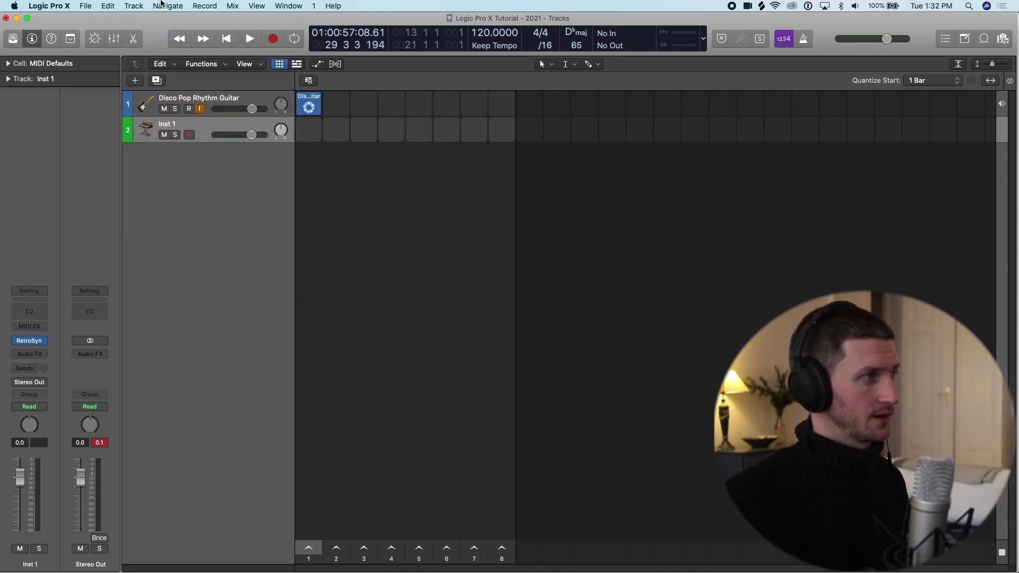
left_click(134, 6)
left_click(234, 141)
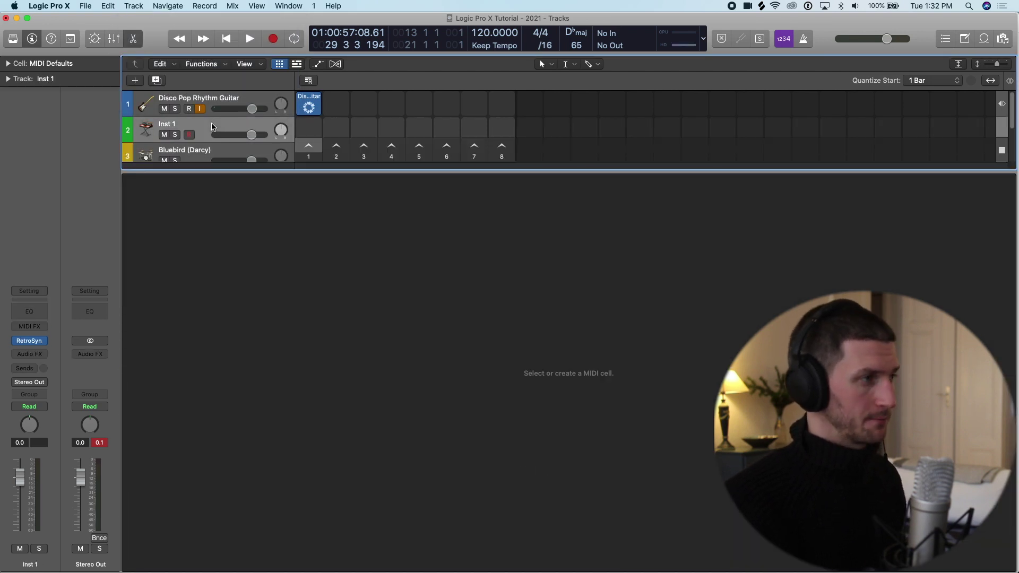
key("super+BackSpace")
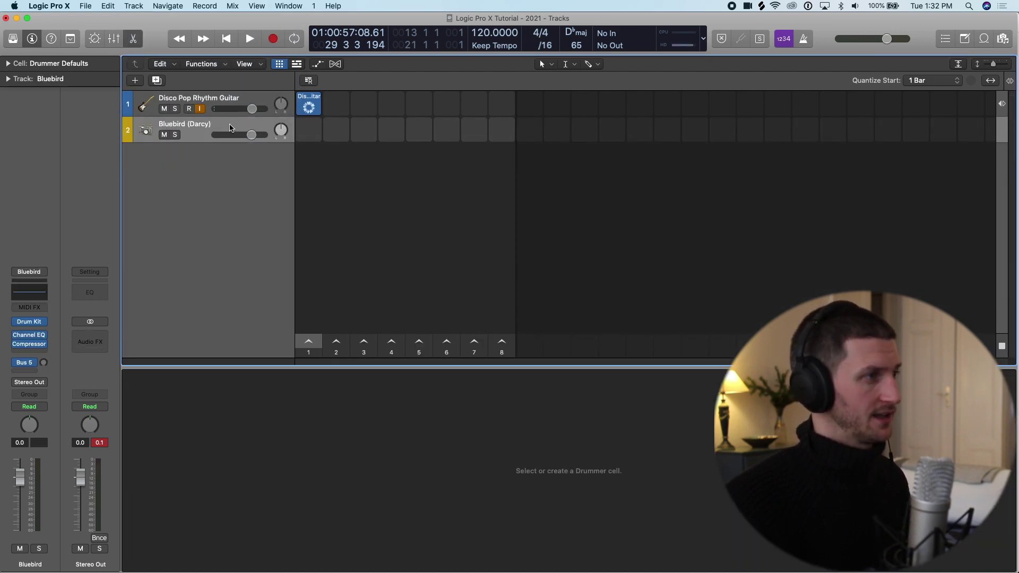
mouse_move(312, 133)
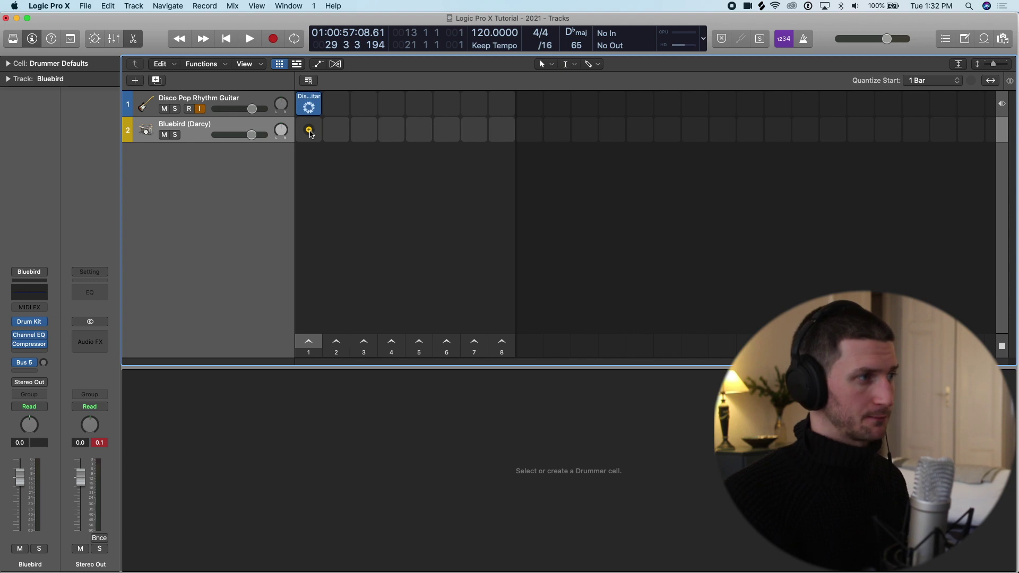
left_click(310, 131)
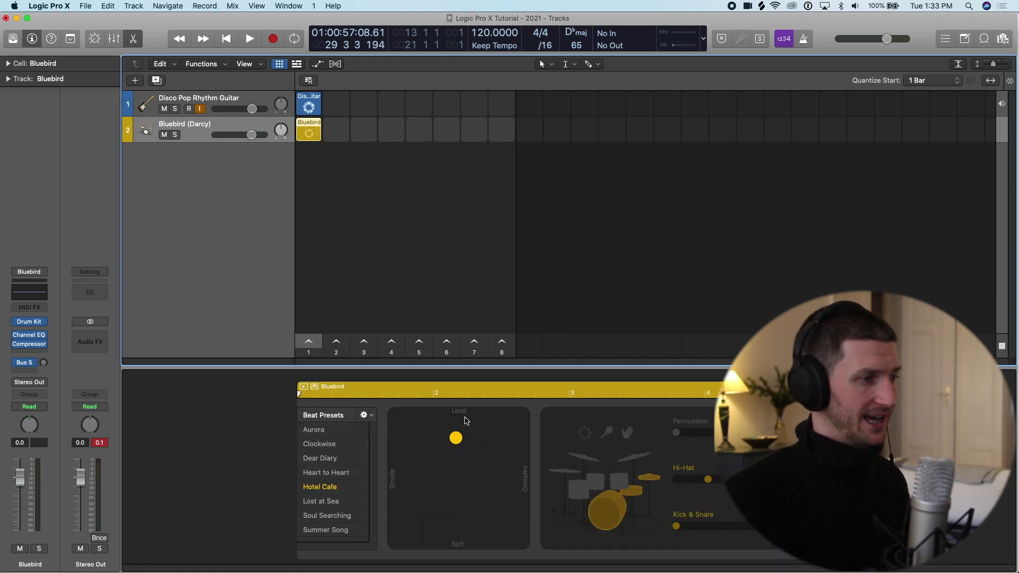
Step: Move the Drummer XY puck toward Simple while staying Loud, then stop the Bluebird cell
left_click_drag(459, 442, 497, 441)
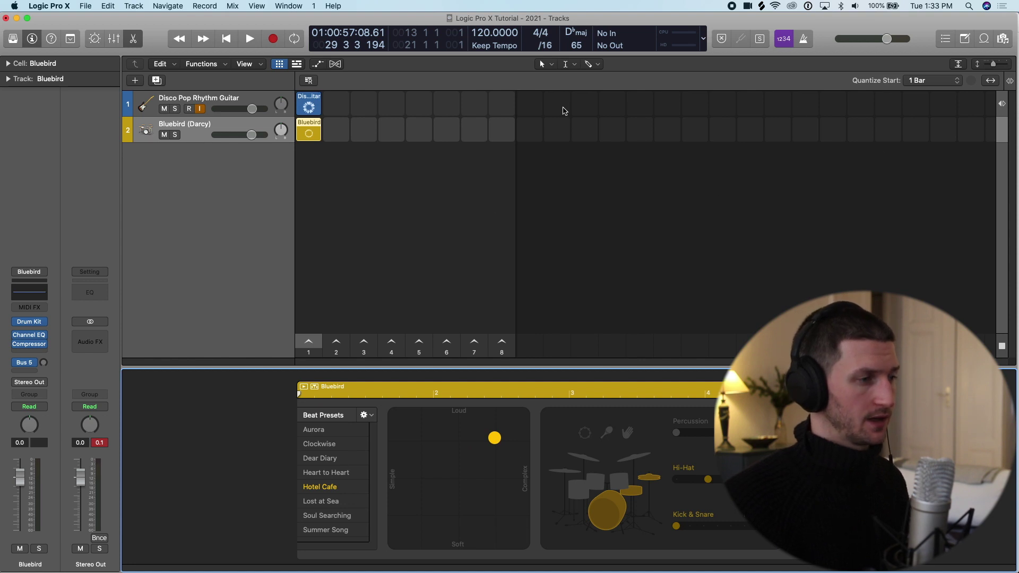
left_click_drag(493, 441, 409, 443)
left_click(649, 476)
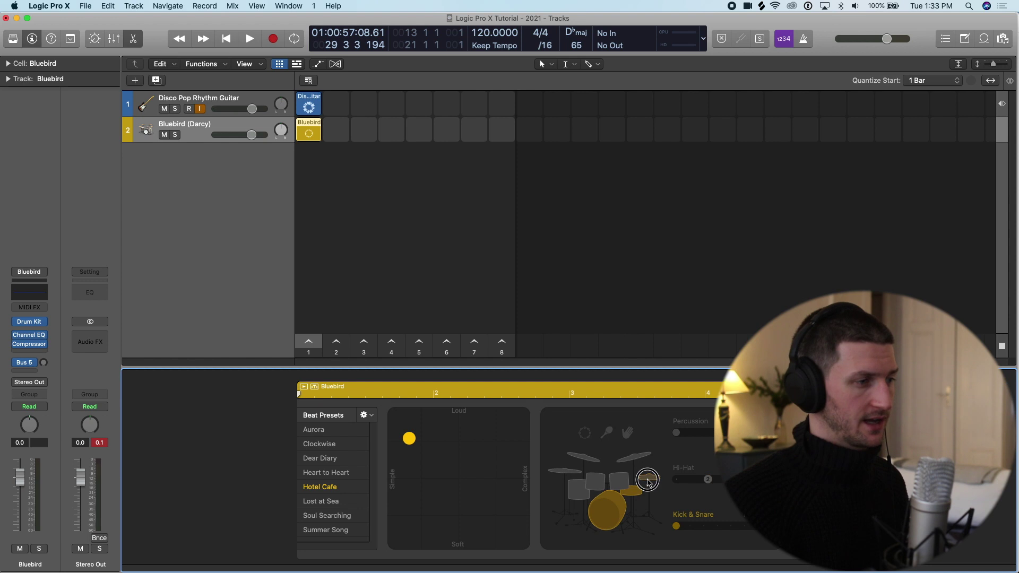
left_click(310, 128)
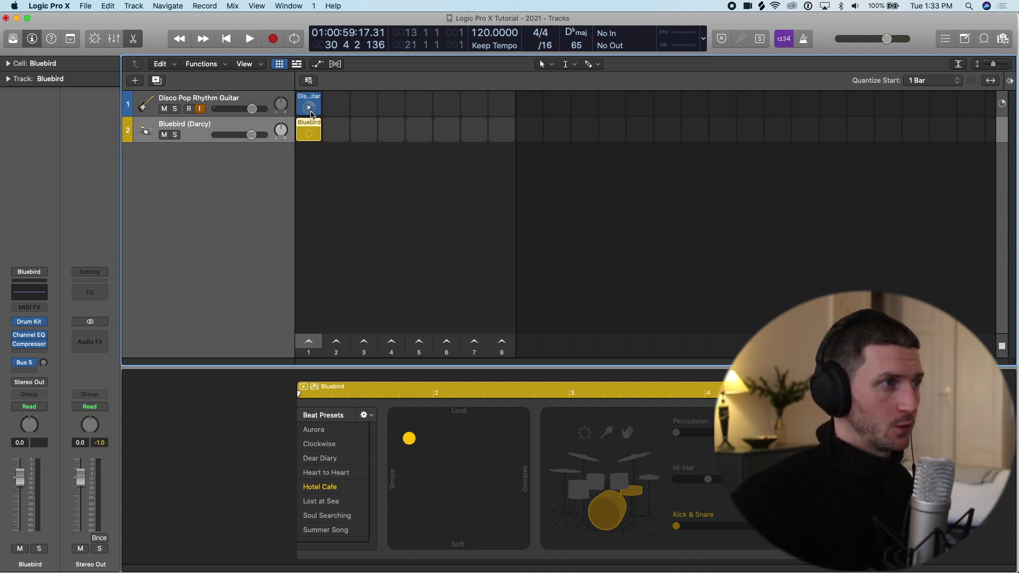
Step: Set the project tempo to 110 BPM, then stop and retrigger the Disco Pop guitar cell
double_click(484, 32)
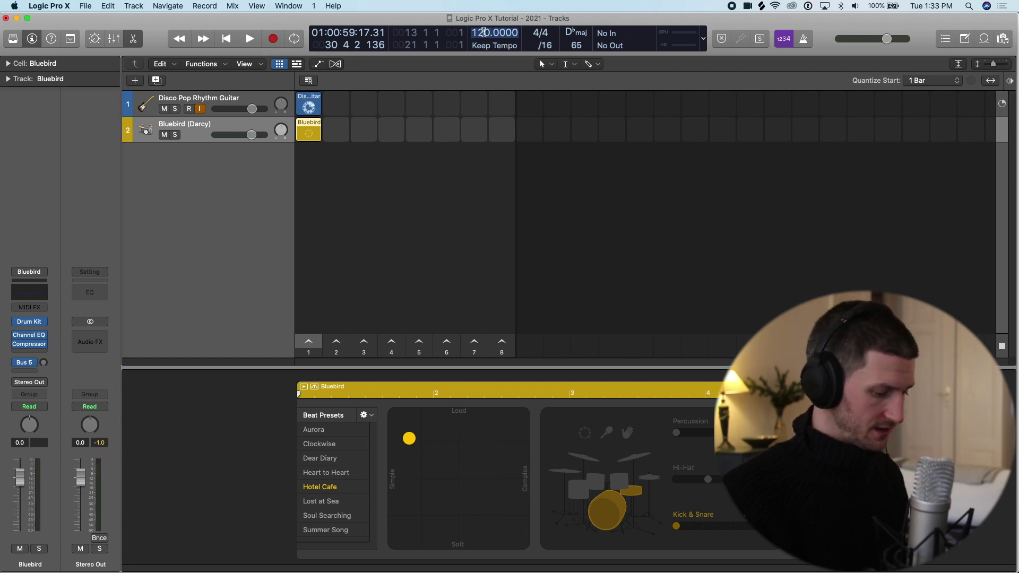
type("110")
key("Return")
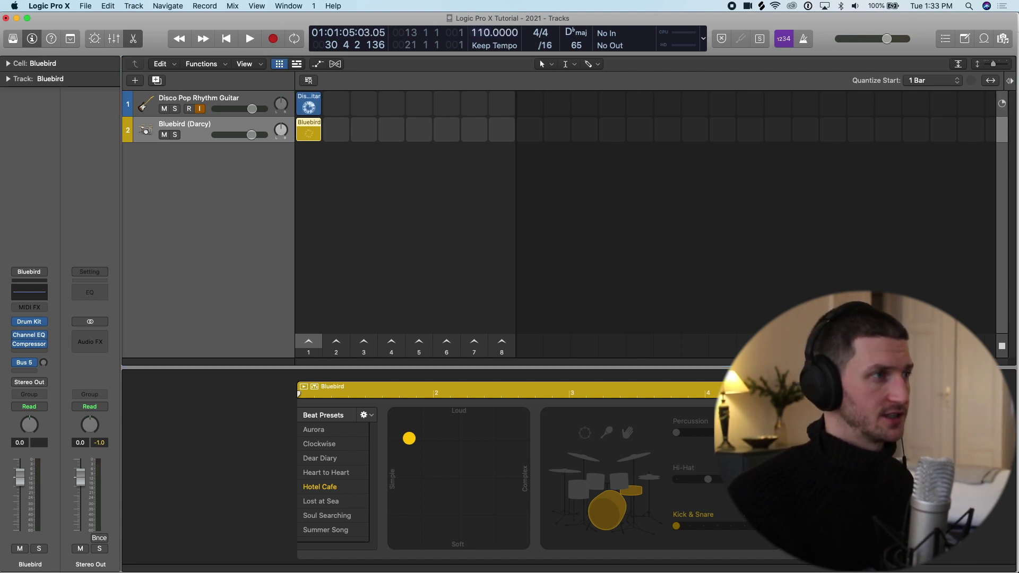
left_click(379, 114)
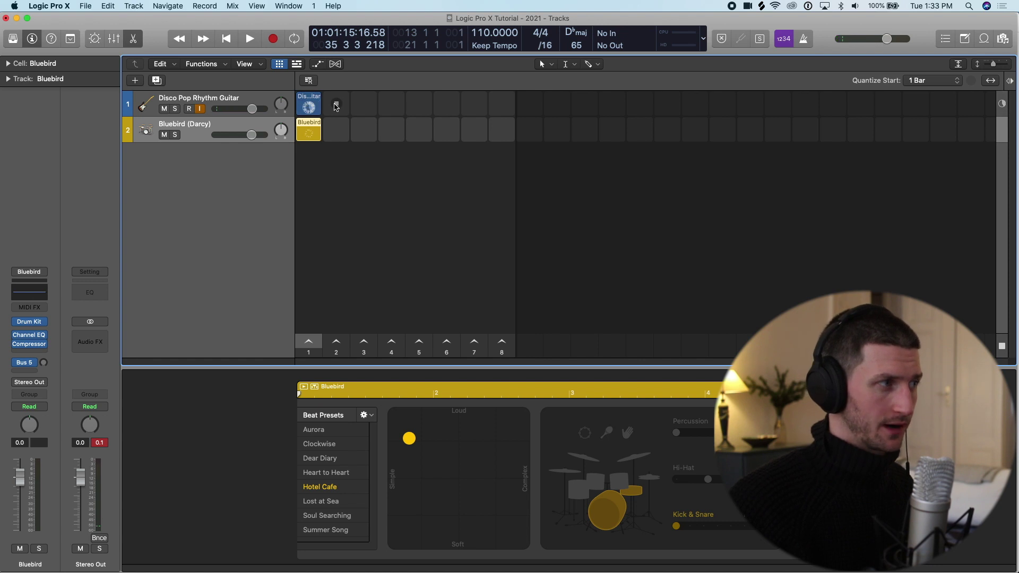
left_click(311, 109)
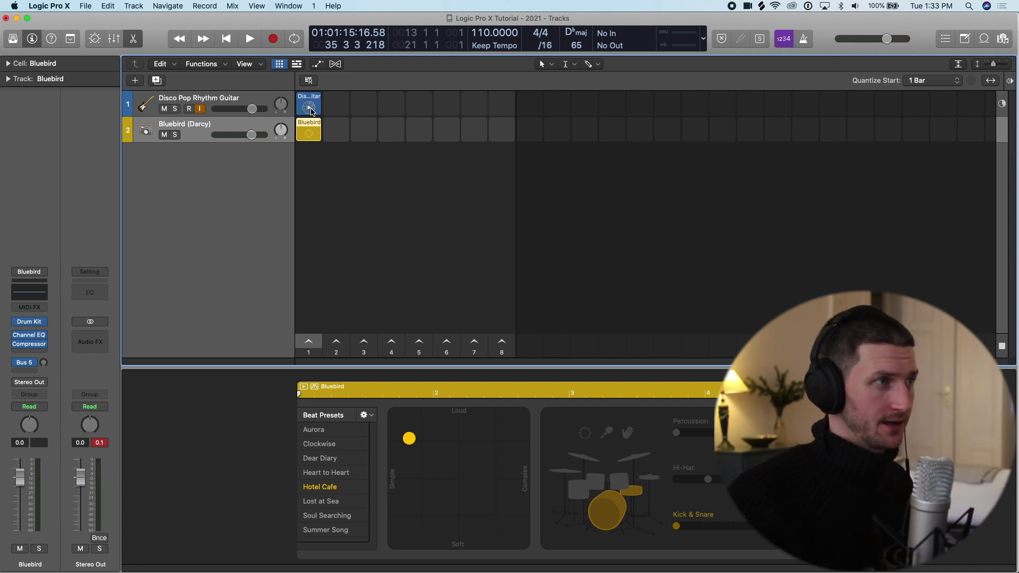
left_click(311, 109)
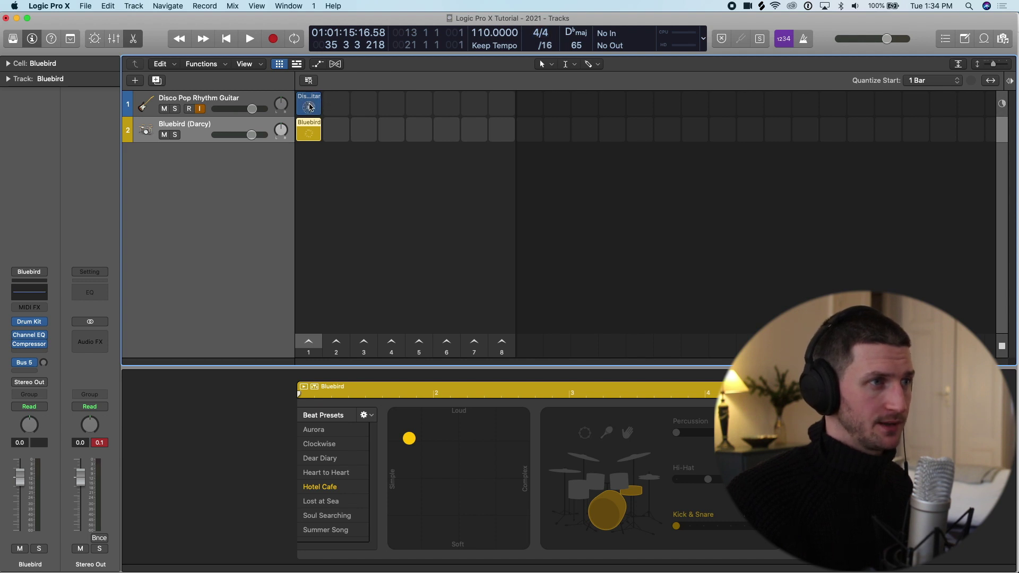
Step: Turn on the metronome, play the guitar cell, launch and stop the Bluebird cell, then stop playback
left_click(805, 39)
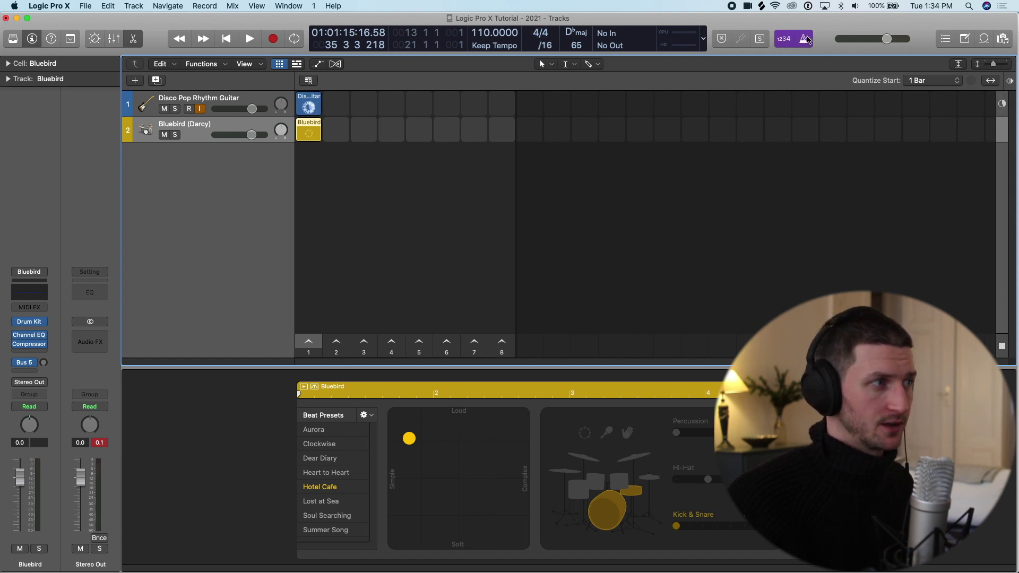
left_click(309, 109)
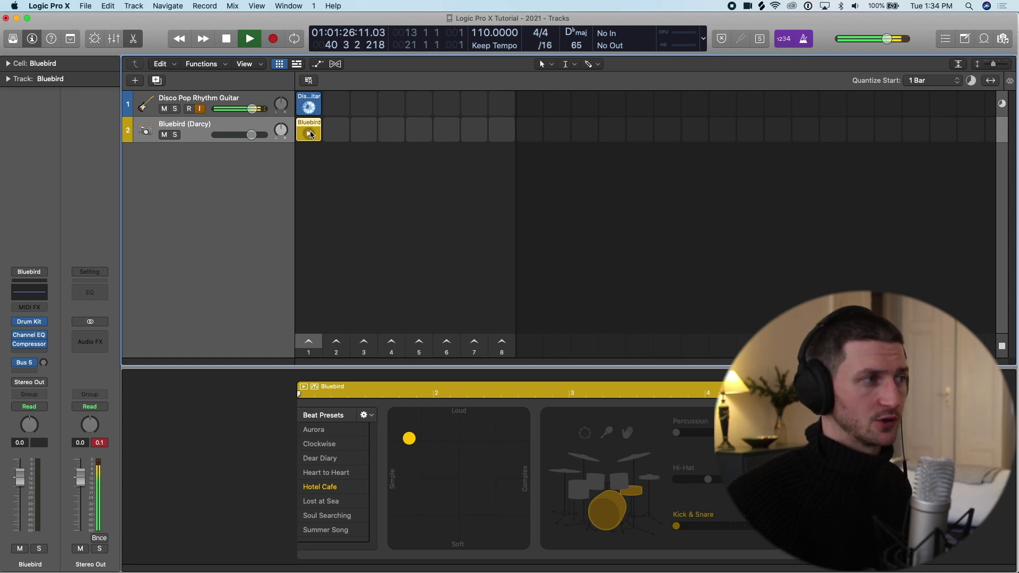
left_click(311, 141)
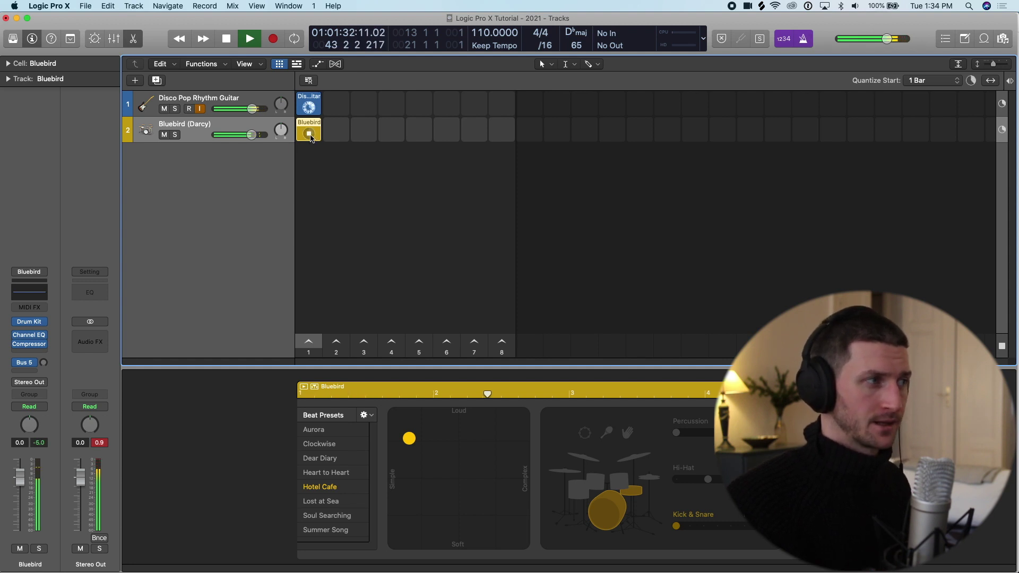
left_click(311, 137)
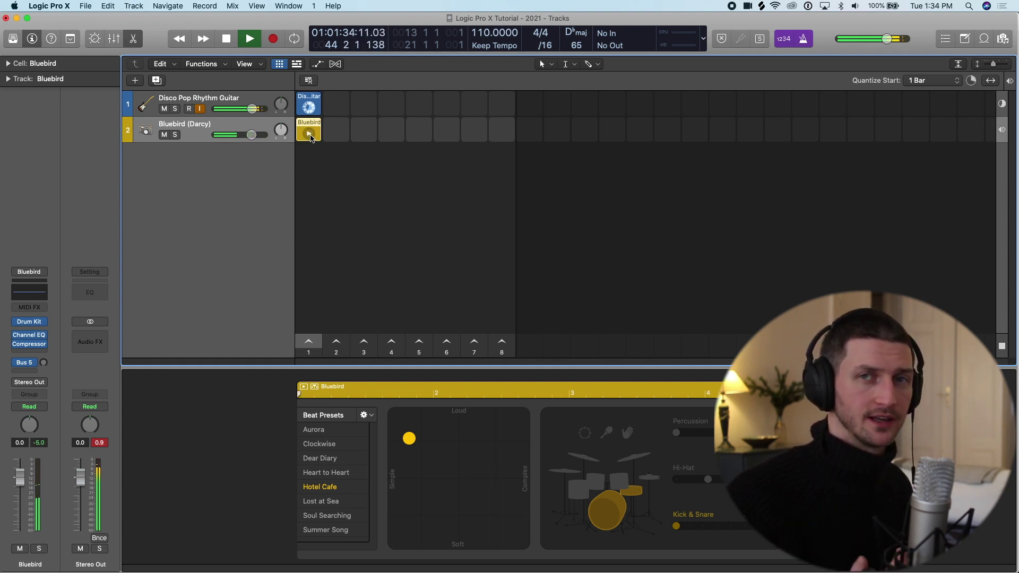
key("space")
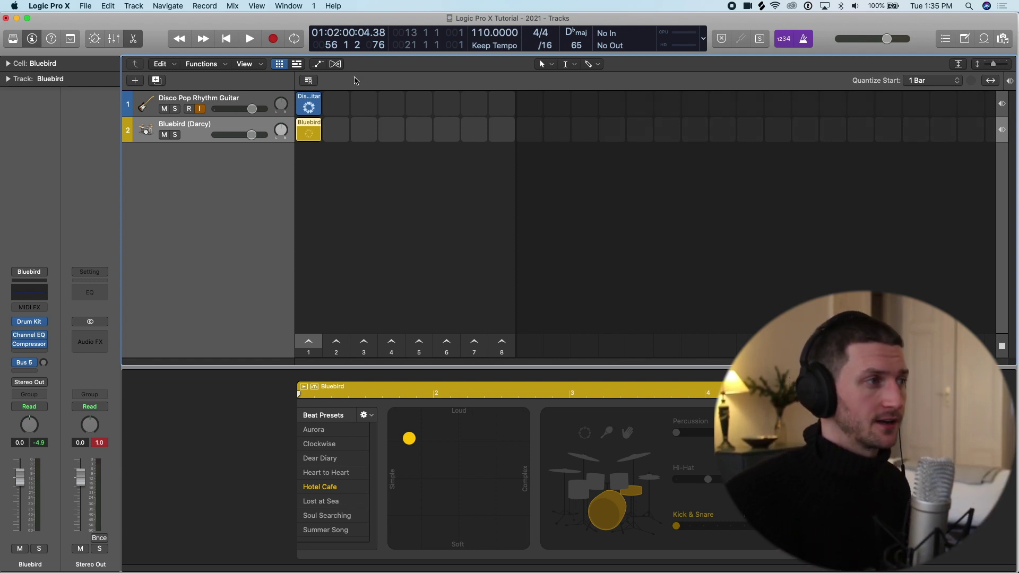
mouse_move(387, 144)
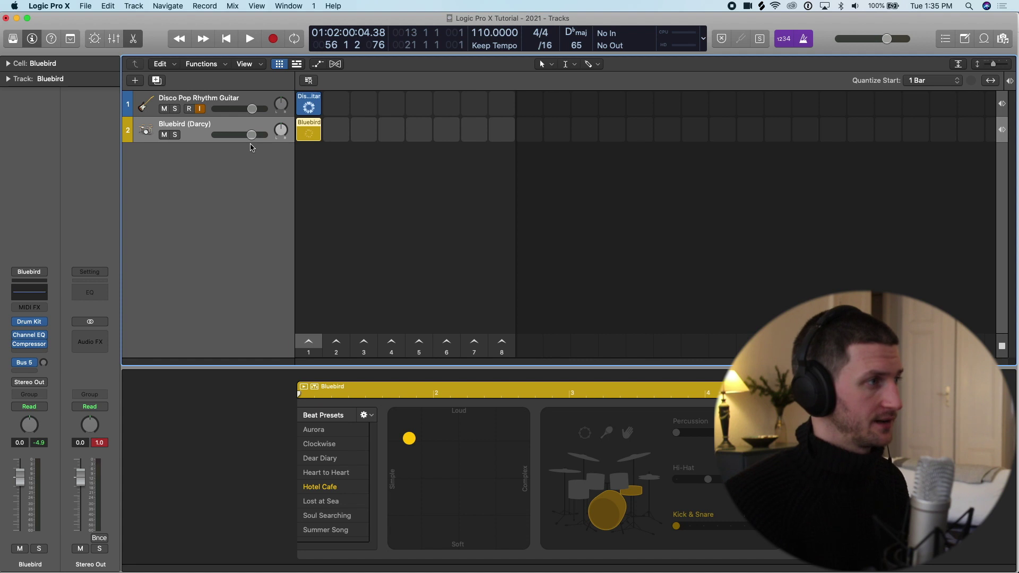
Step: Add the Disco Pop Lead Guitar loop from the Apple Loops browser to guitar slot 2
left_click(985, 41)
scroll(814, 424, "down", 3)
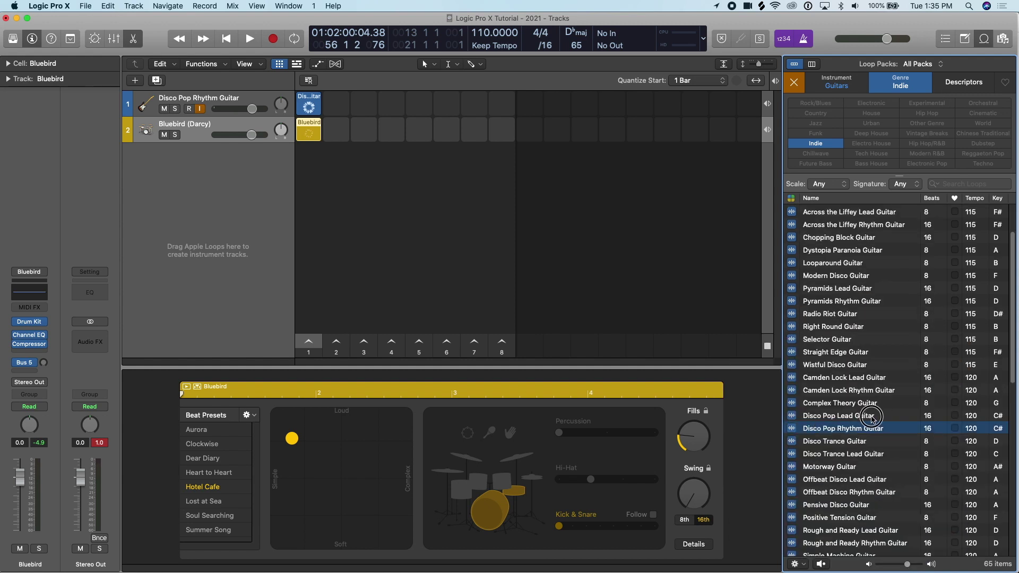
left_click_drag(873, 417, 334, 111)
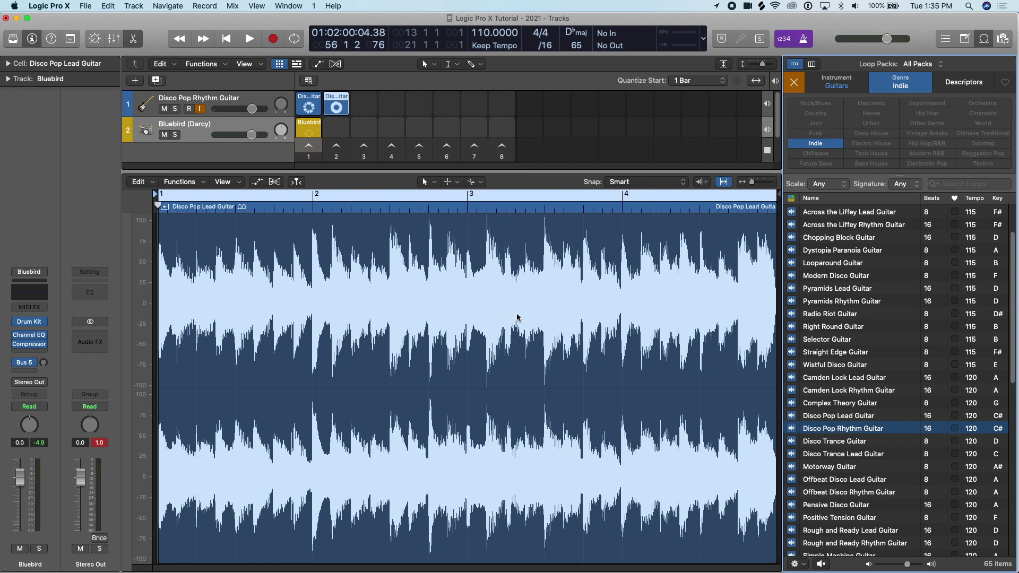
key("e")
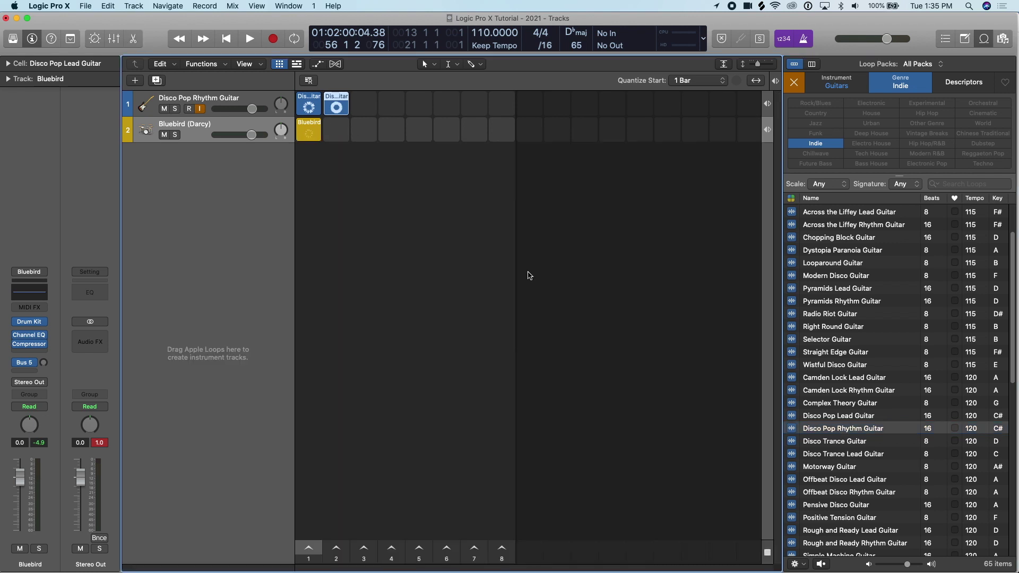
Step: Add the Disco Trance, Disco Trance Lead and Motorway Guitar loops to guitar slots 3–5
left_click(860, 441)
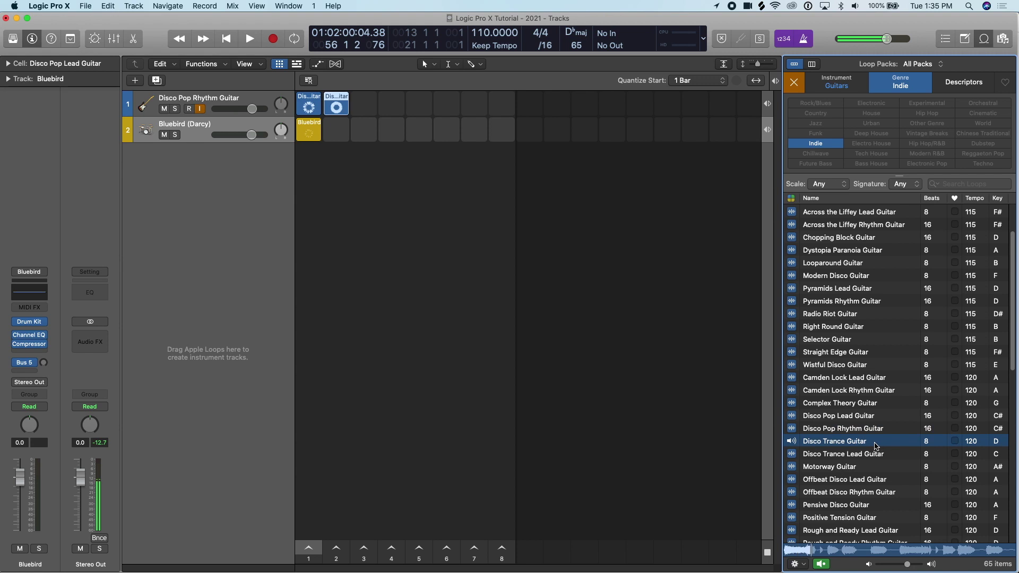
left_click_drag(878, 446, 375, 110)
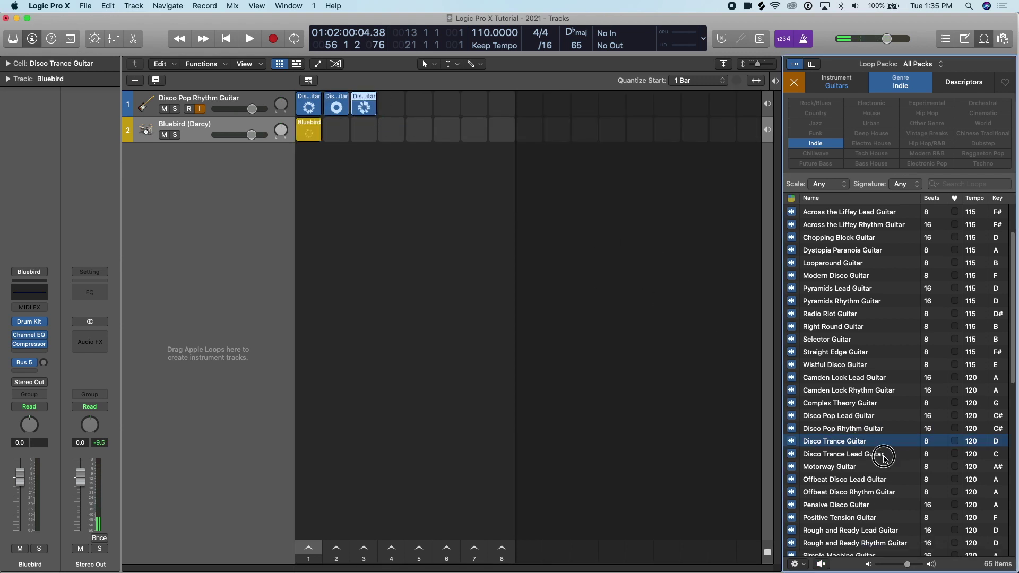
left_click_drag(875, 452, 386, 114)
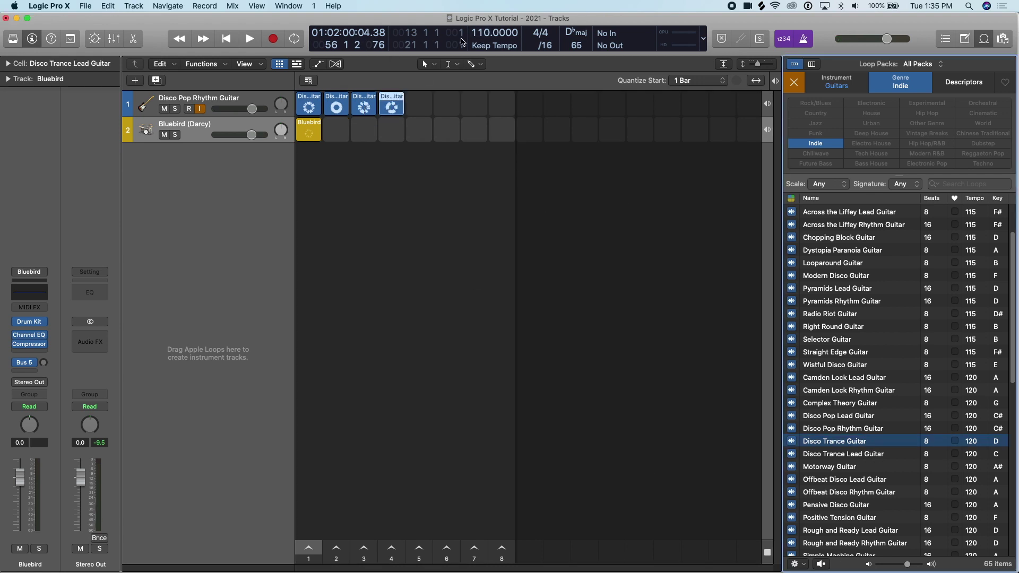
left_click(845, 468)
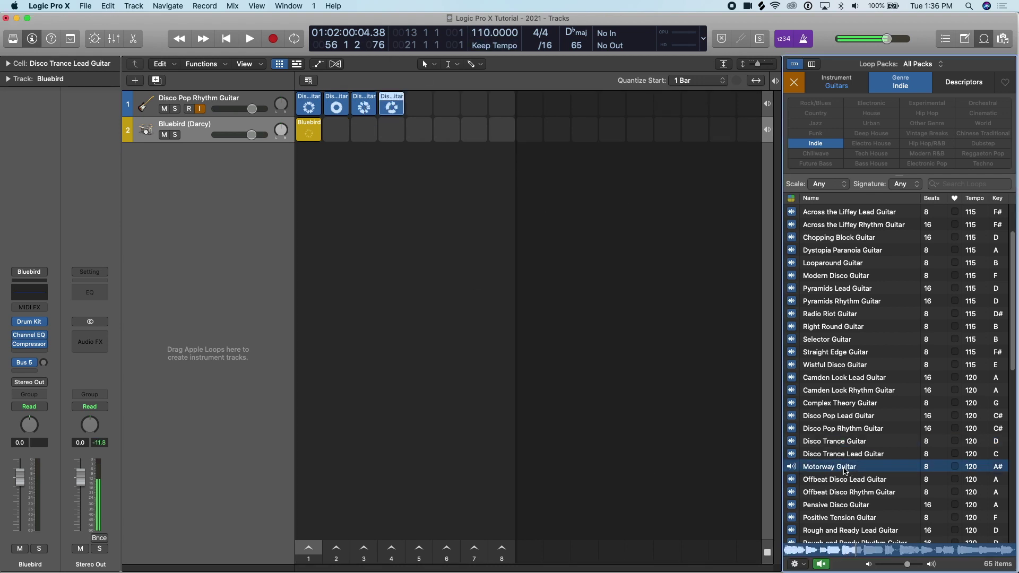
left_click_drag(845, 471, 419, 109)
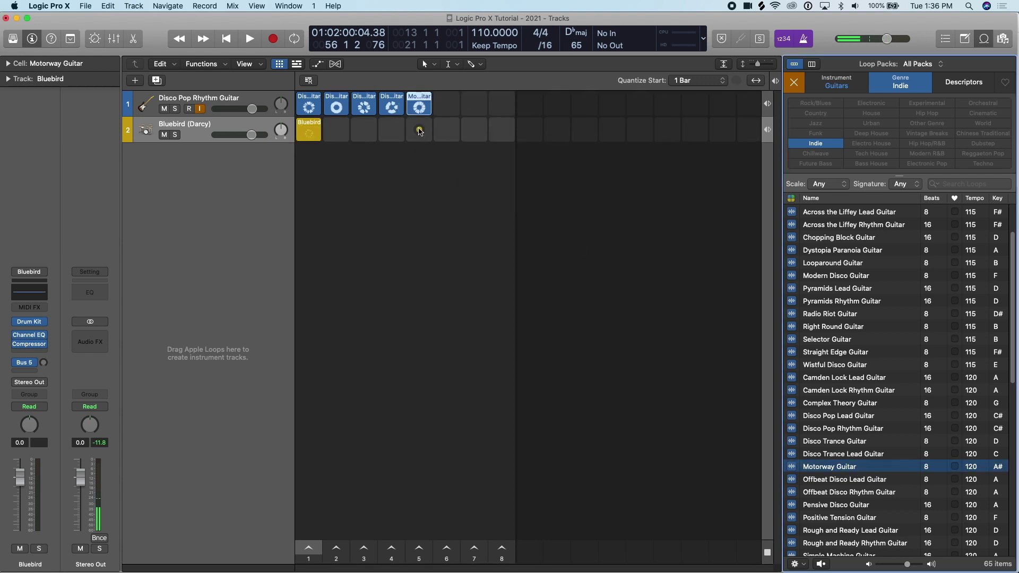
left_click(188, 128)
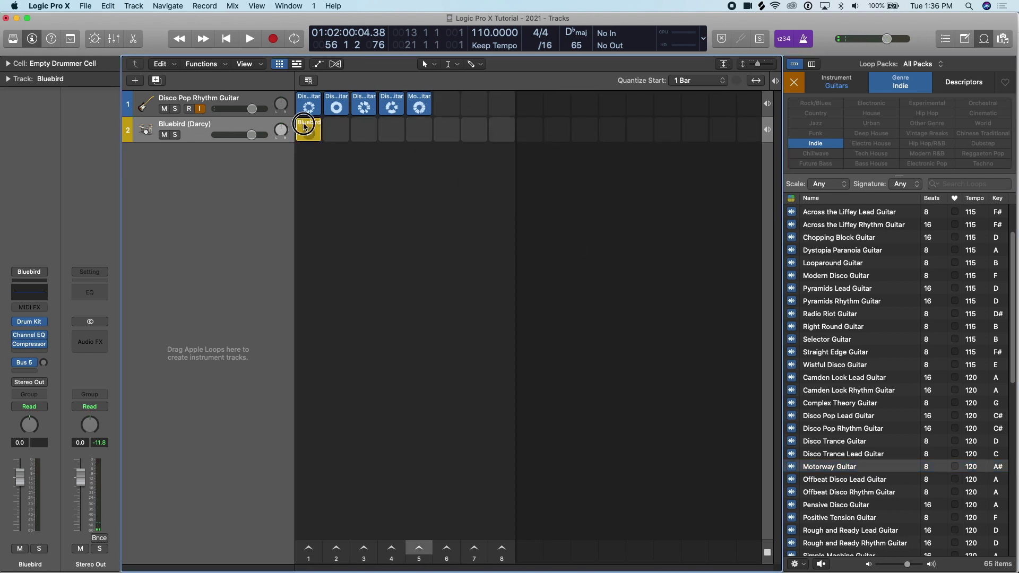
Step: Open the Bluebird drummer settings and add a third Bluebird cell in slot 3
left_click(311, 127)
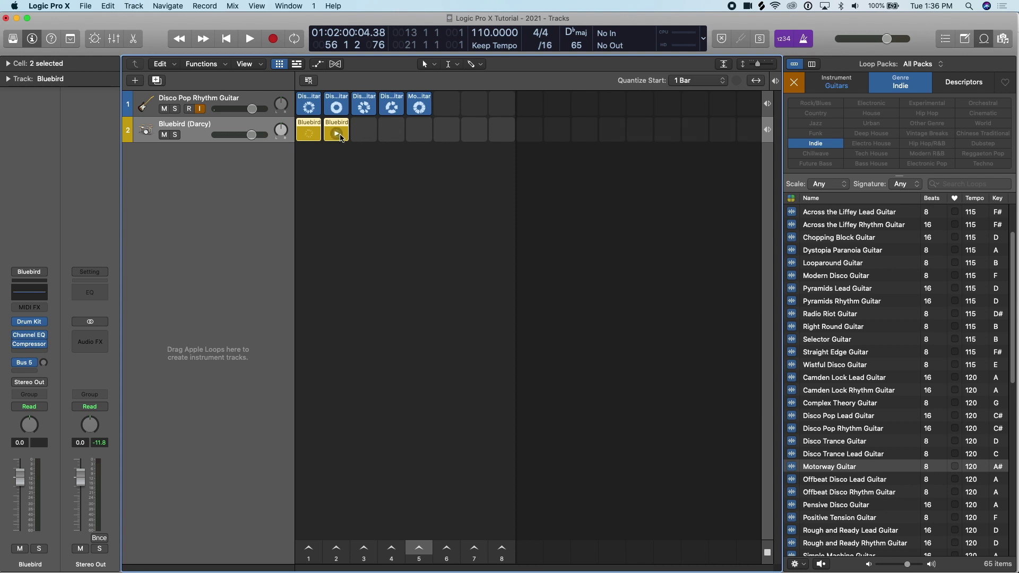
double_click(340, 129)
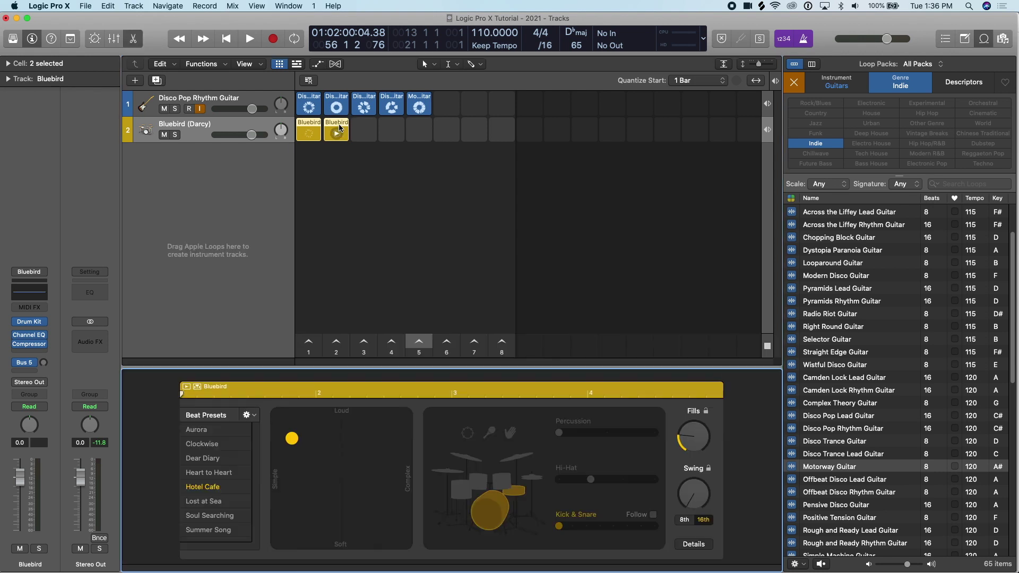
left_click_drag(292, 439, 394, 443)
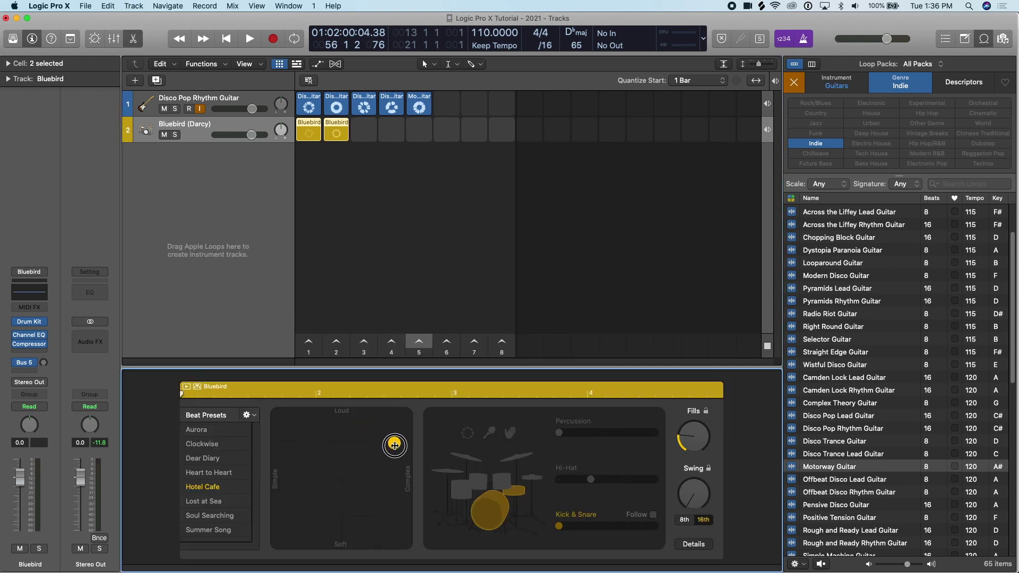
left_click(363, 131)
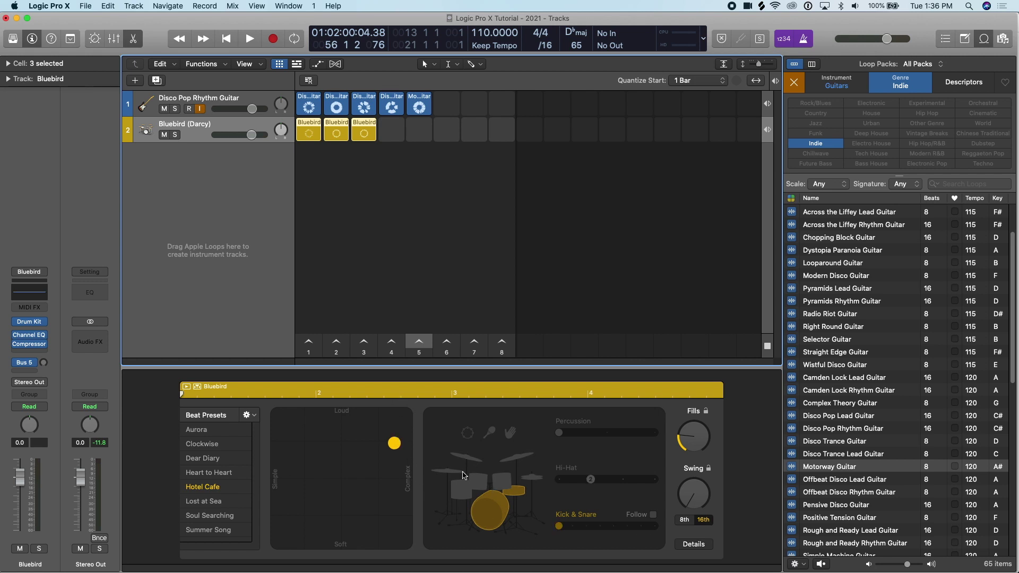
Step: Add hand-clap percussion and a fourth Bluebird cell with a loud, simple beat
left_click_drag(394, 448, 280, 533)
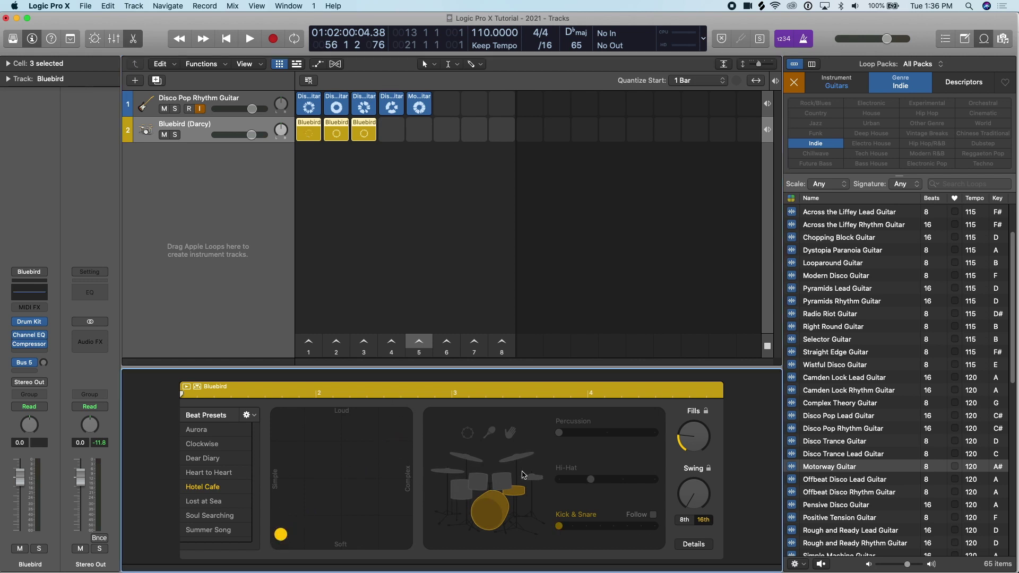
left_click(508, 432)
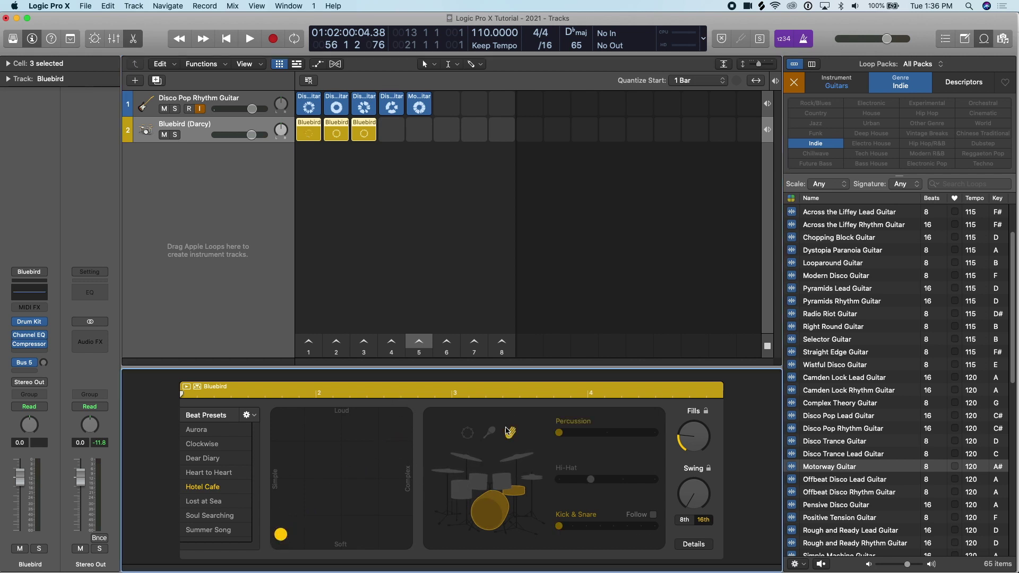
left_click(392, 131)
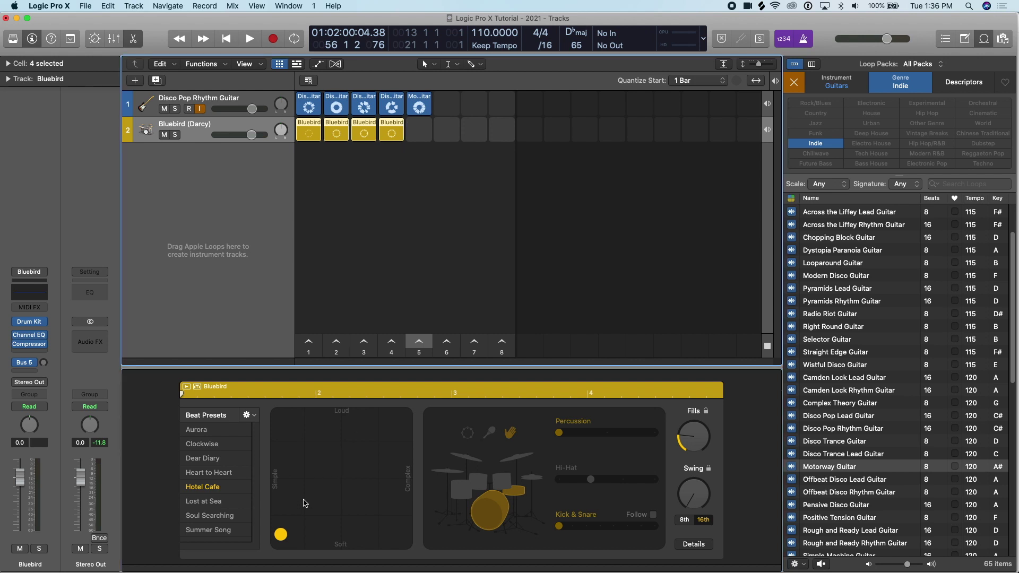
left_click_drag(280, 534, 277, 421)
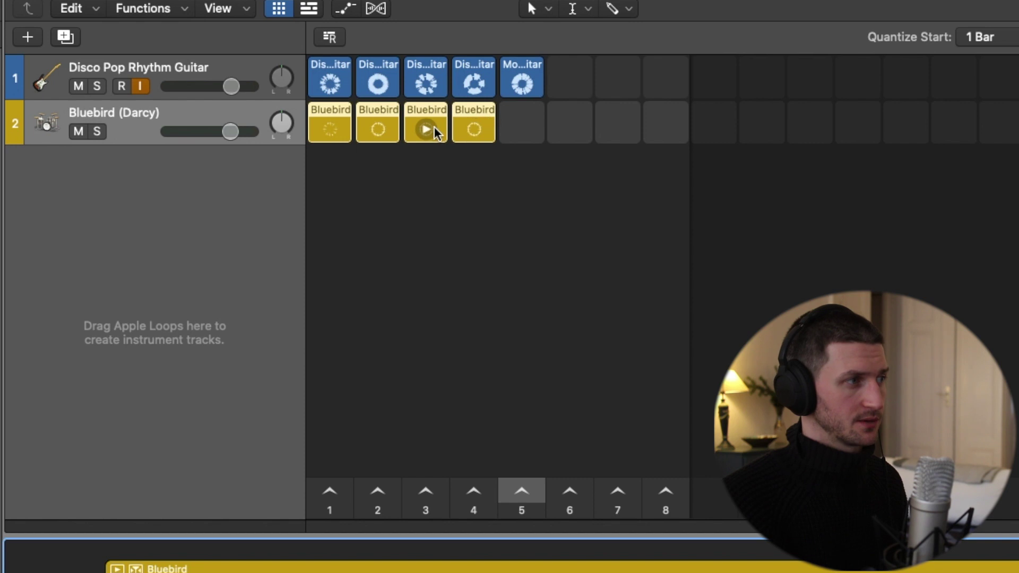
Step: Audition the Bluebird drum cells 1, 4, 3 and 2 in turn
left_click(330, 130)
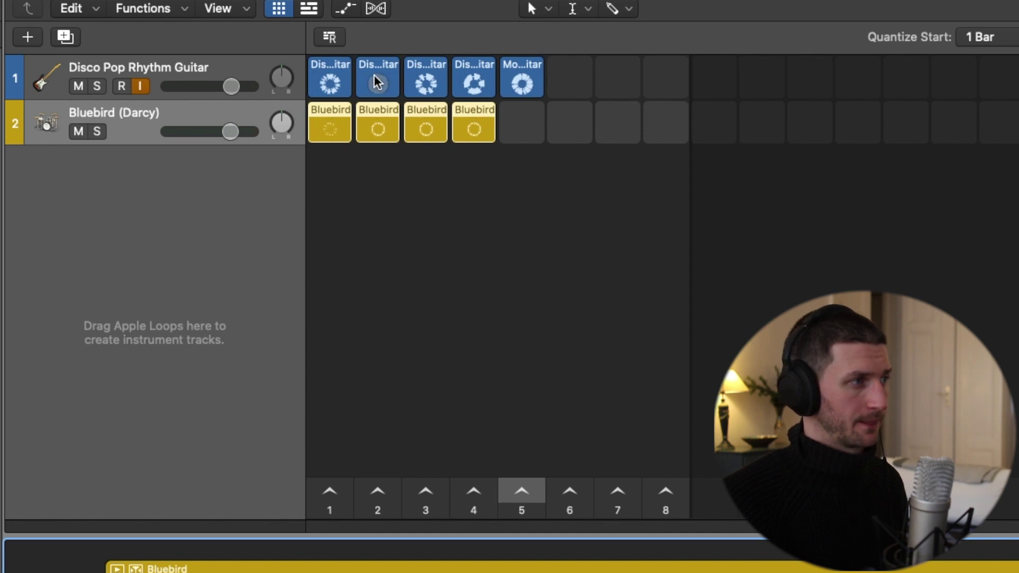
left_click(485, 127)
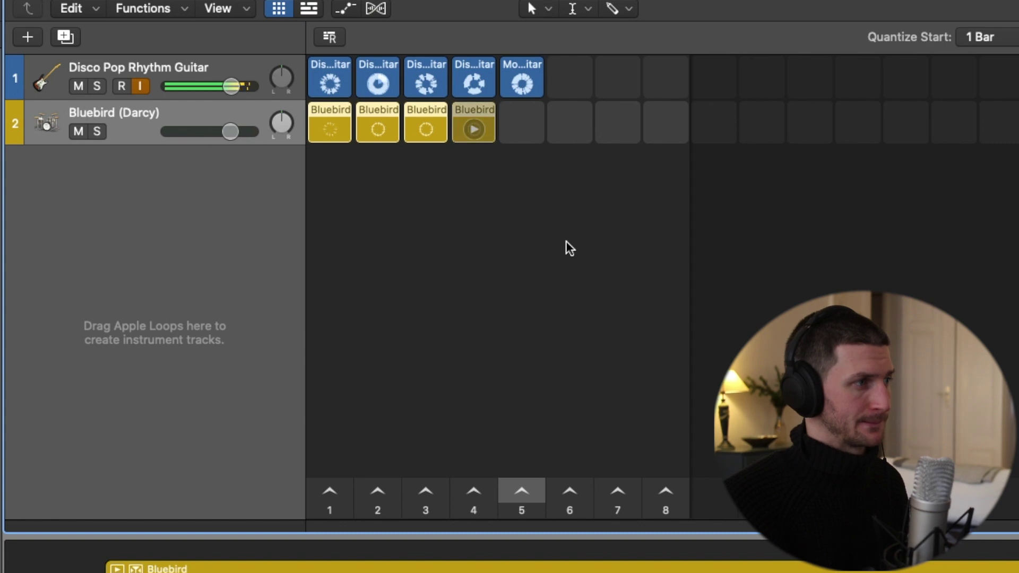
left_click(426, 126)
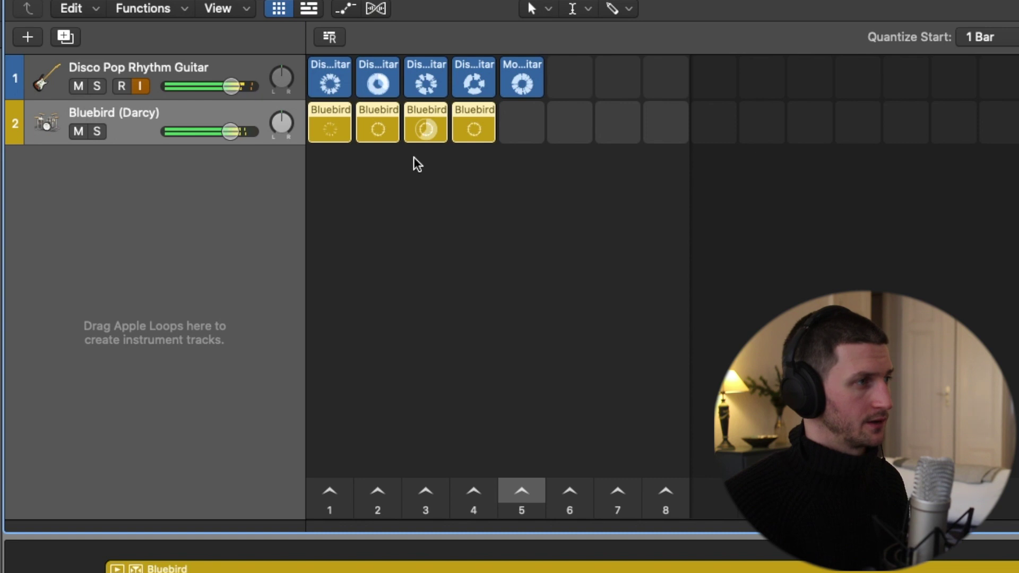
mouse_move(380, 131)
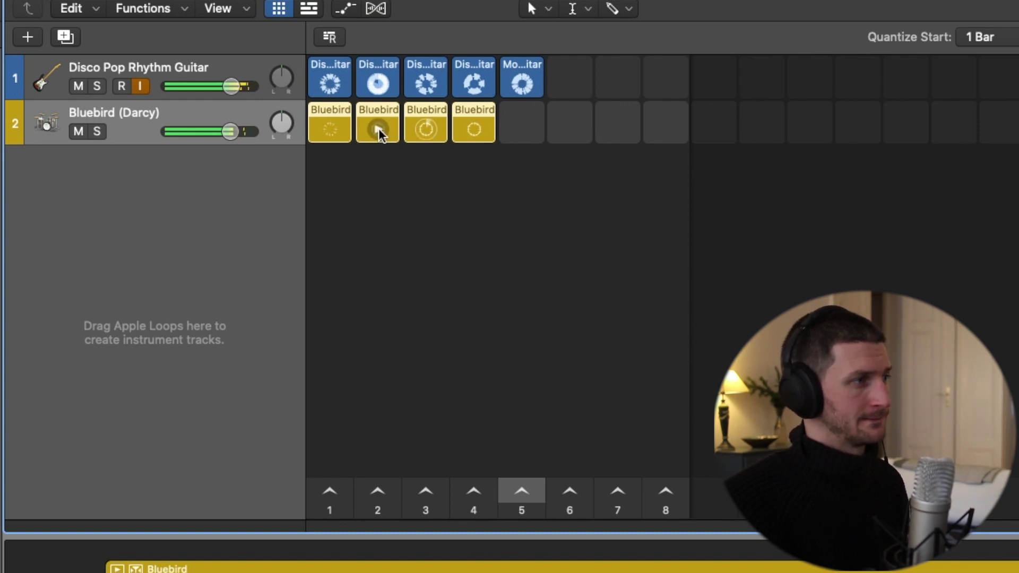
left_click(380, 130)
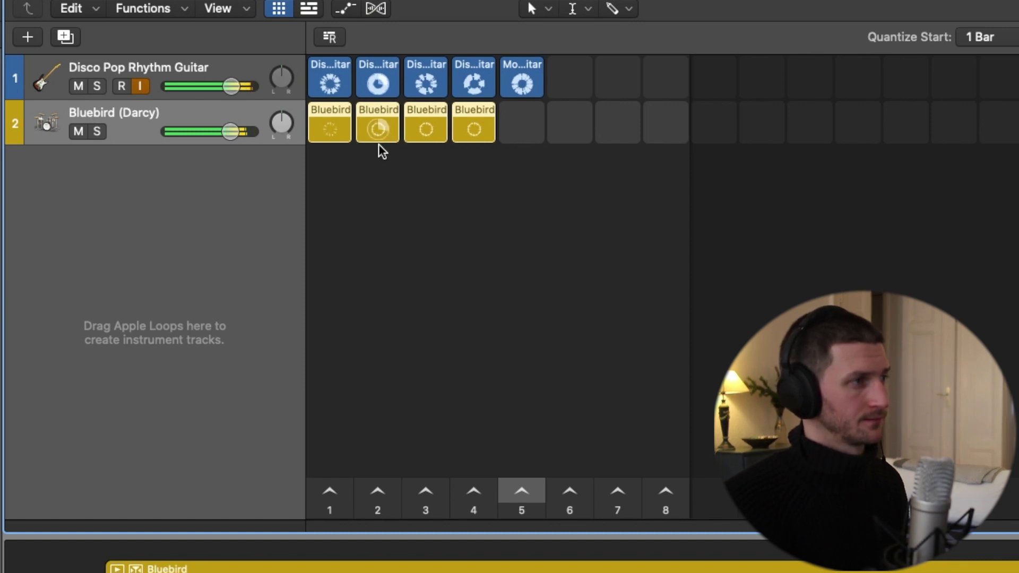
Step: Lower the Disco Pop Rhythm Guitar track to -14.6 dB, then play Bluebird cell 1 with guitar cell 2
left_click_drag(232, 86, 145, 109)
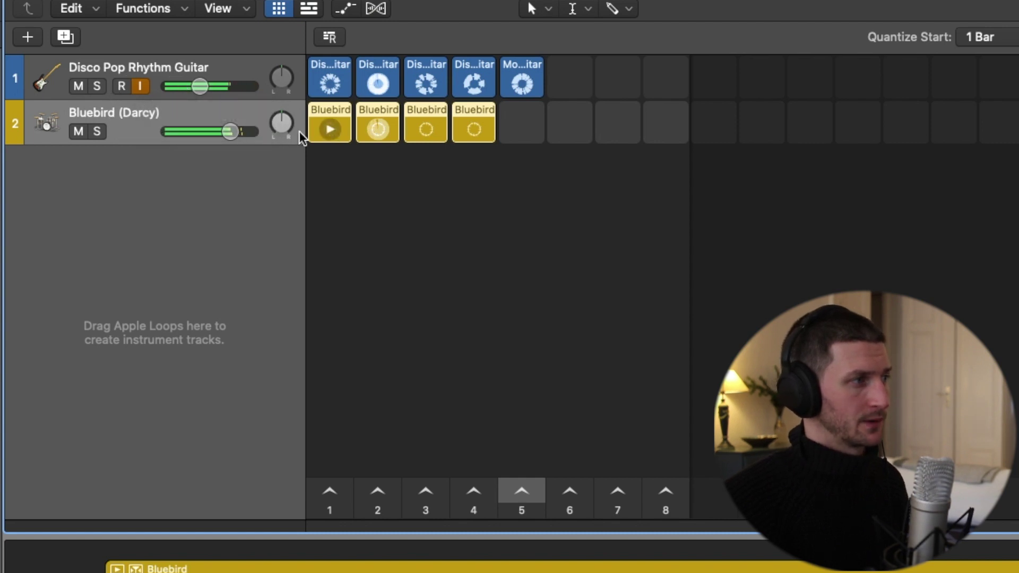
left_click_drag(192, 85, 186, 86)
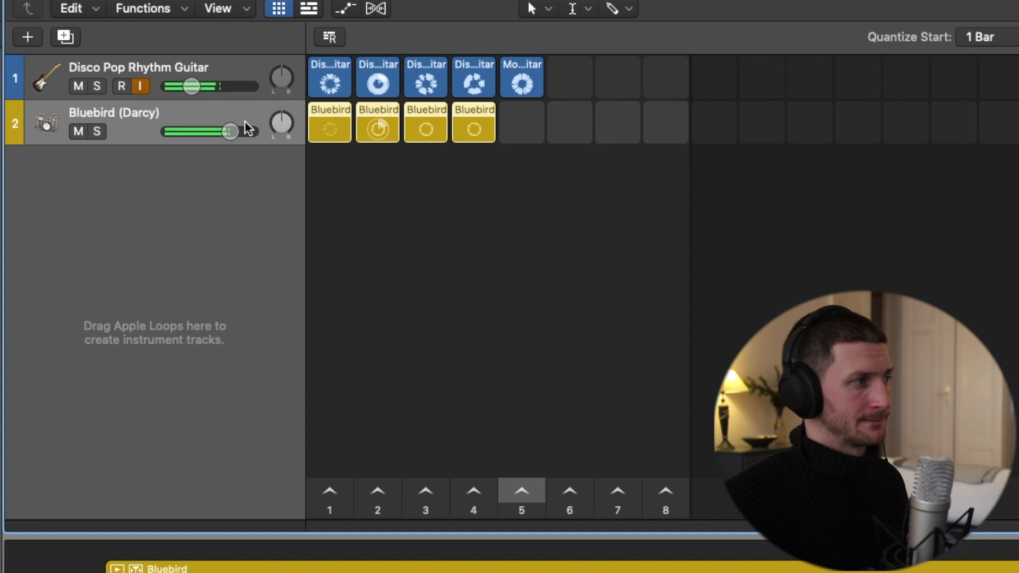
left_click(230, 131)
left_click(192, 88)
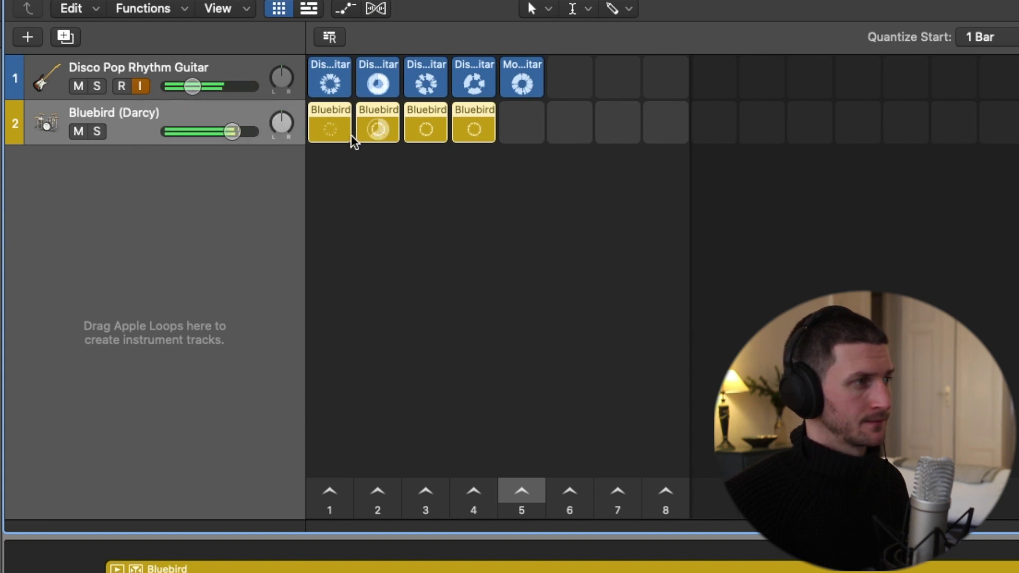
left_click(325, 137)
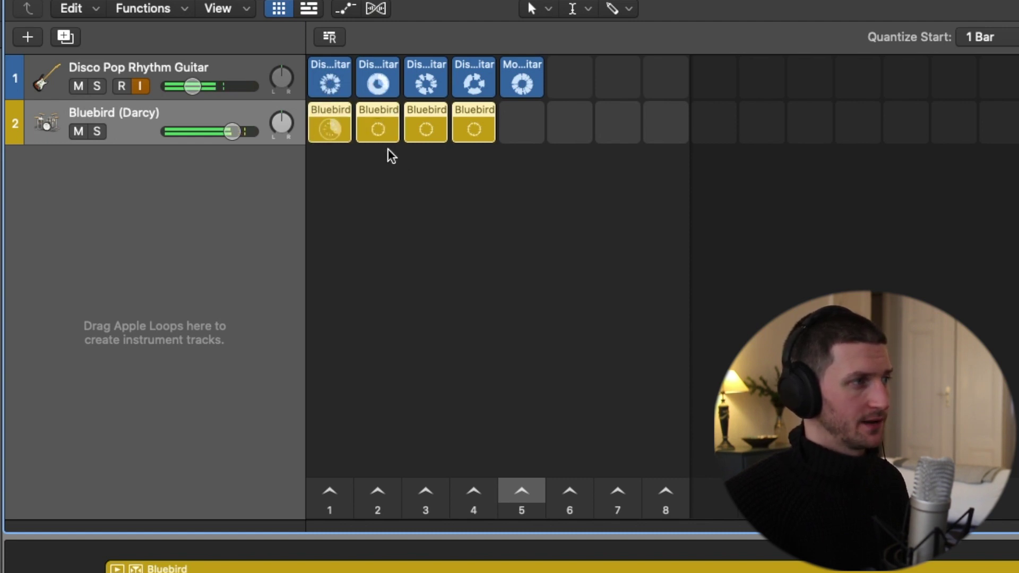
mouse_move(332, 126)
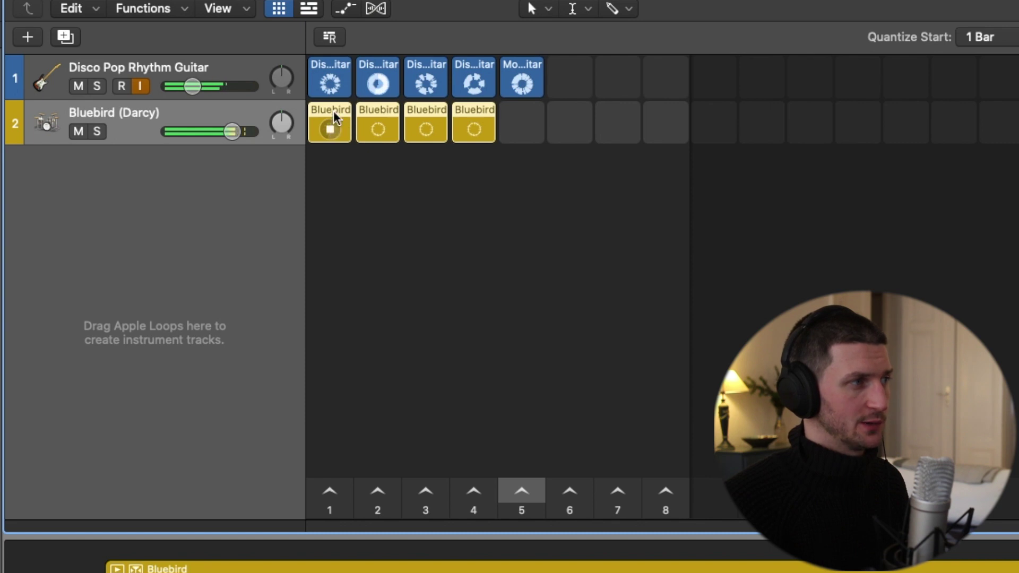
left_click(363, 83)
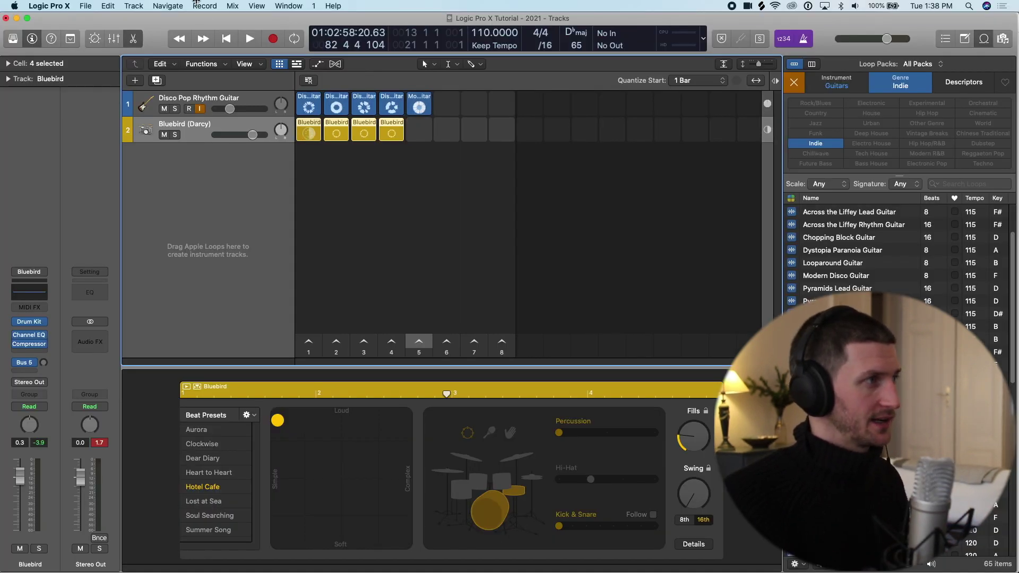
Step: Create a new software instrument track from the Track menu and show the full grid
left_click(134, 6)
left_click(159, 38)
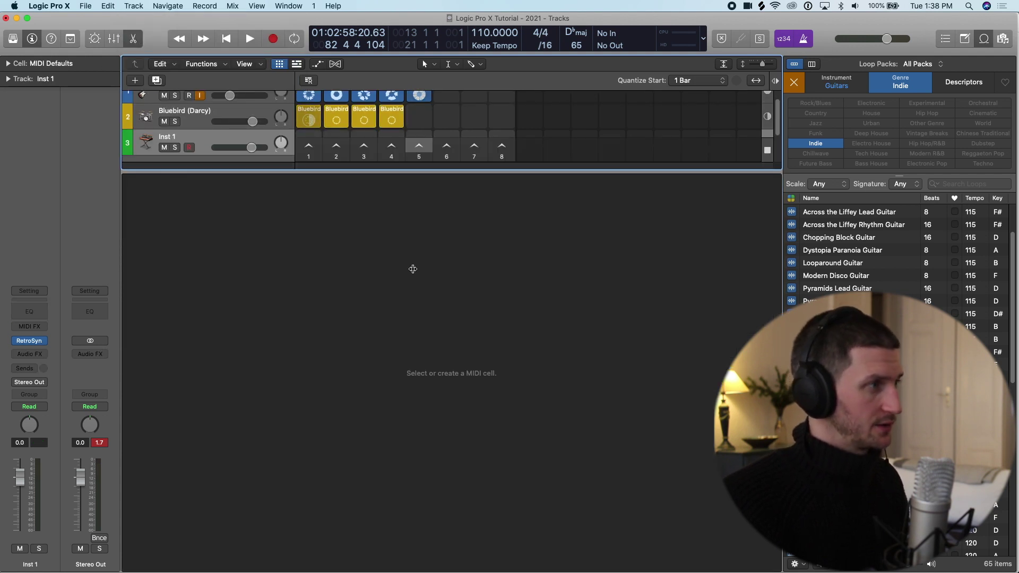
key("e")
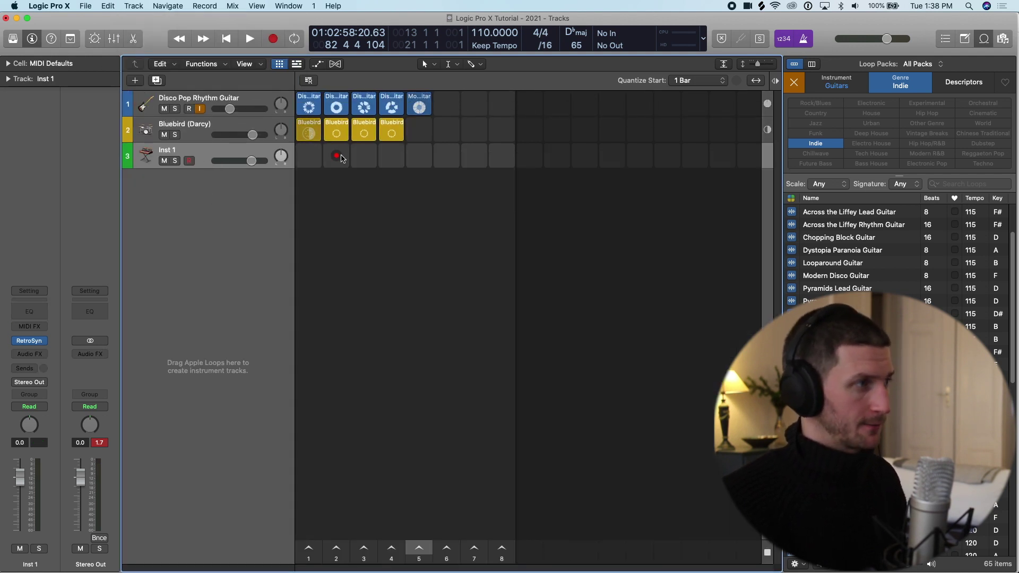
Step: Give the new track the Bass > Liverpool Bass sound, record-arm it and hide the Library
key("y")
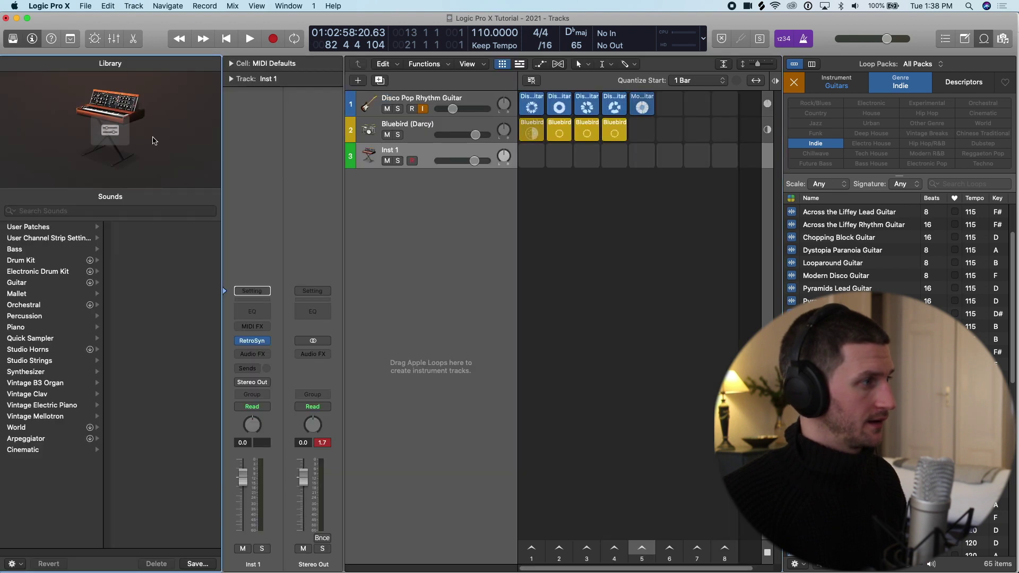
left_click(79, 249)
left_click(166, 249)
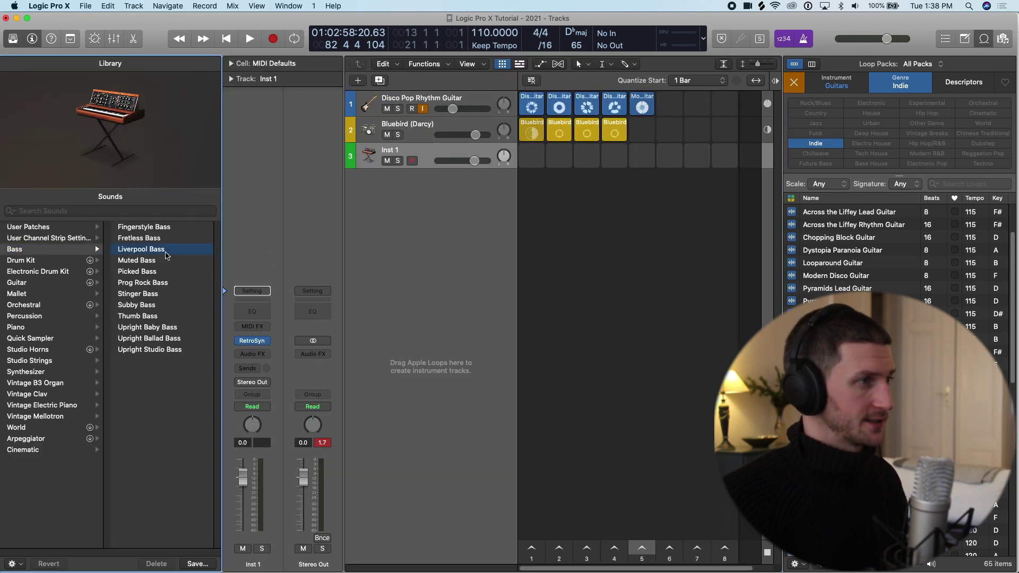
left_click(412, 162)
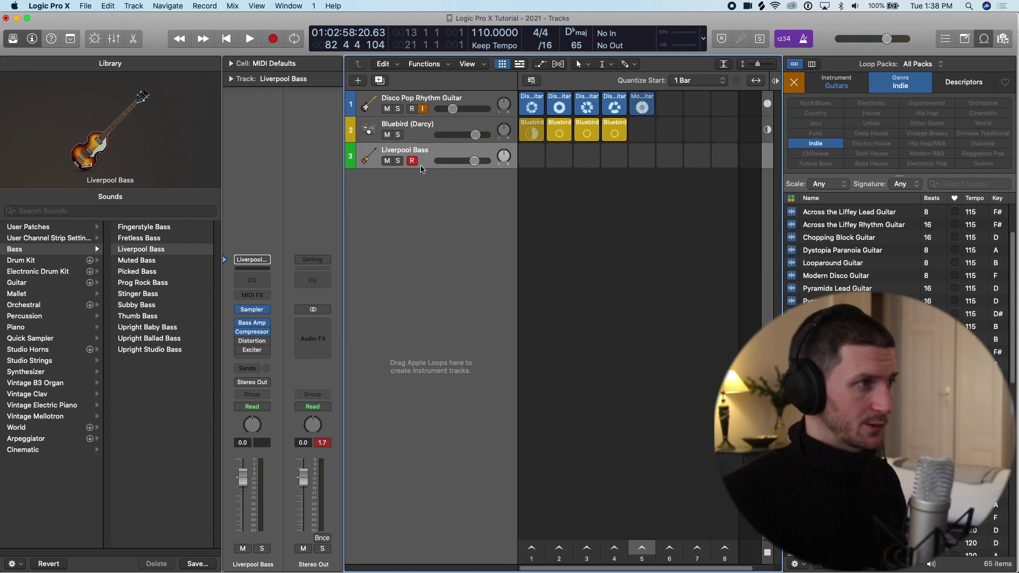
key("y")
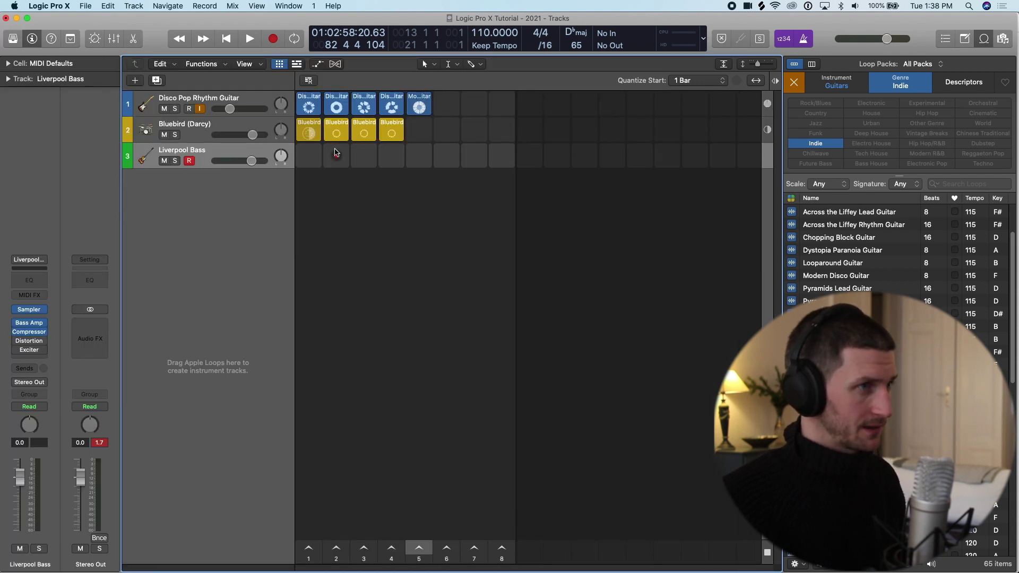
Step: Hide the loop browser, launch Bluebird cell 4 and record bass into the first Liverpool Bass cell
key("o")
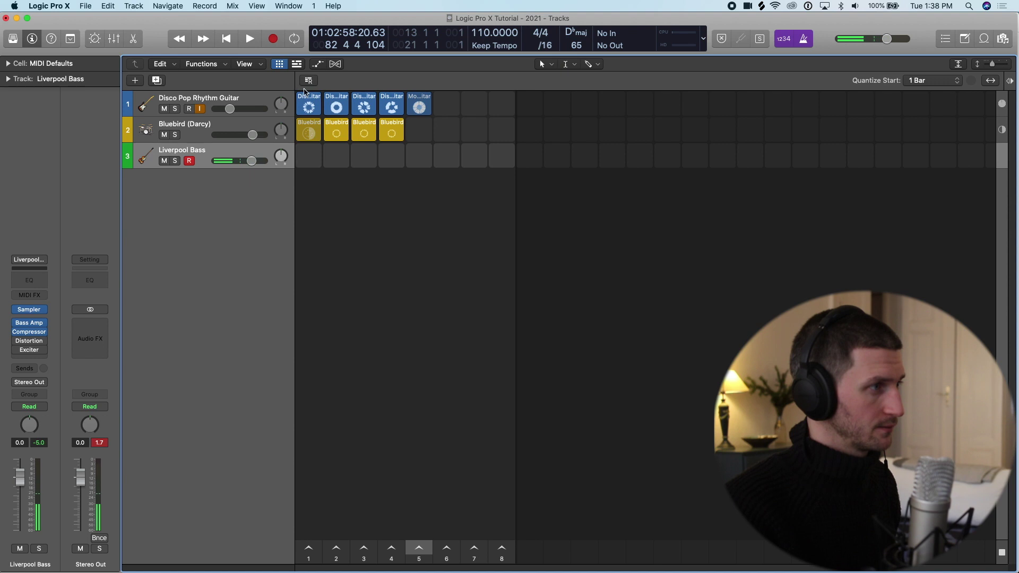
mouse_move(315, 159)
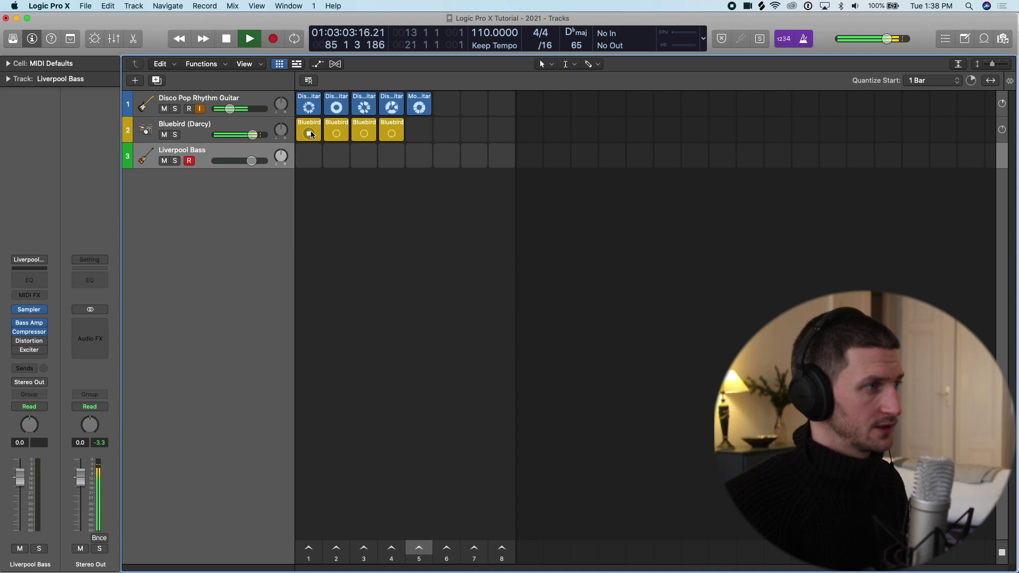
left_click(392, 135)
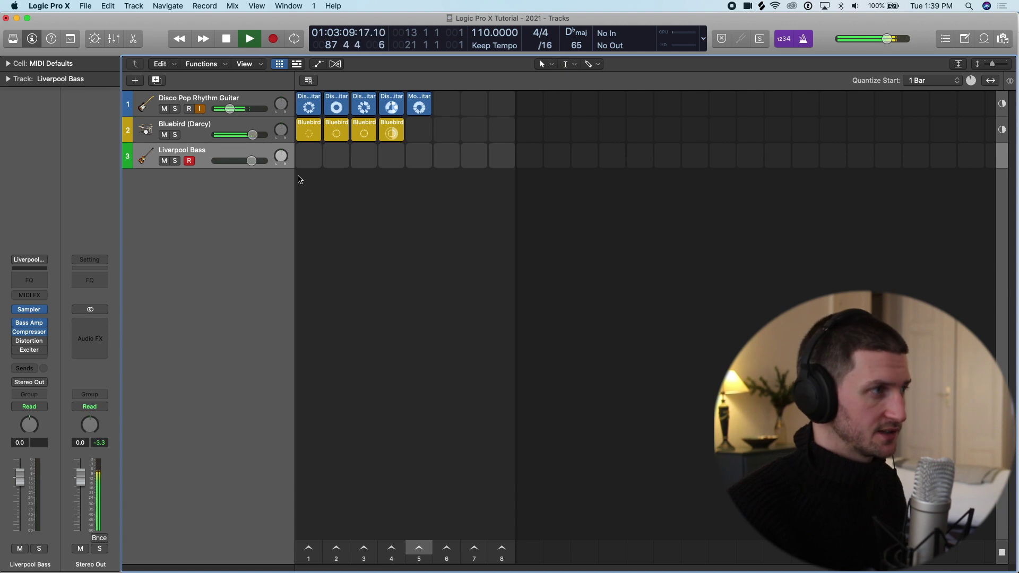
left_click(311, 158)
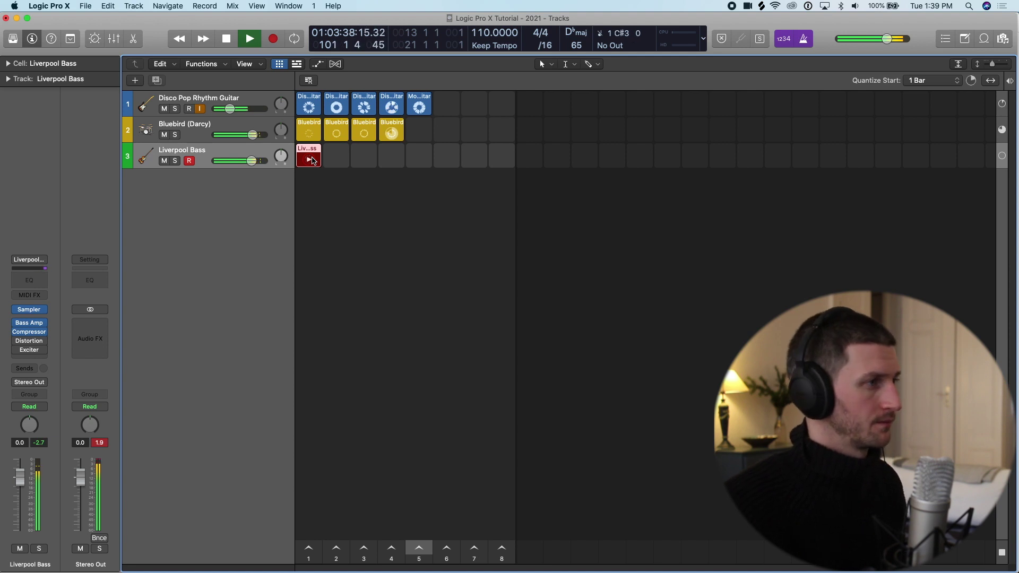
Step: Stop recording to keep the bass clip, play it back, then stop all cells
key("space")
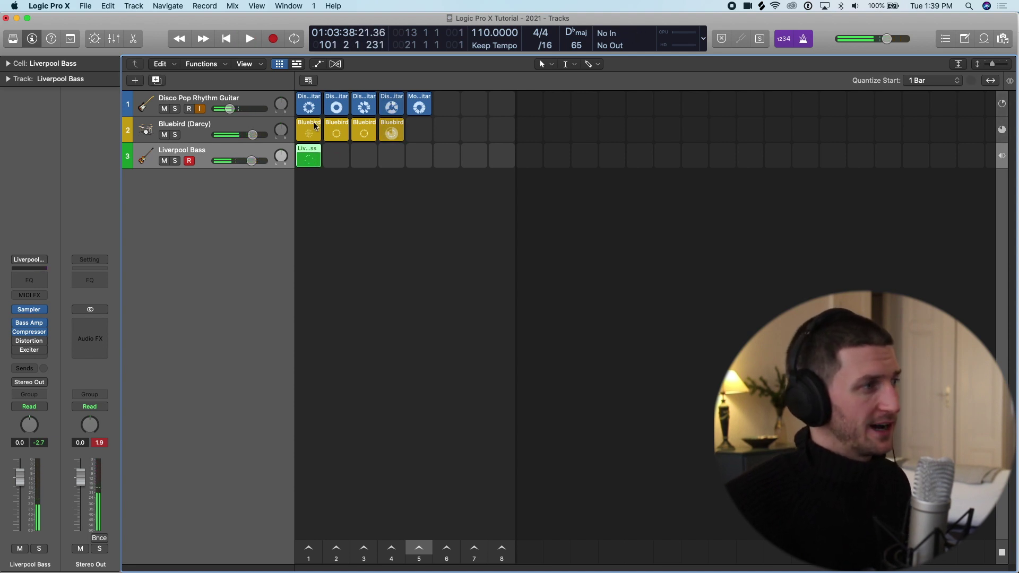
mouse_move(316, 162)
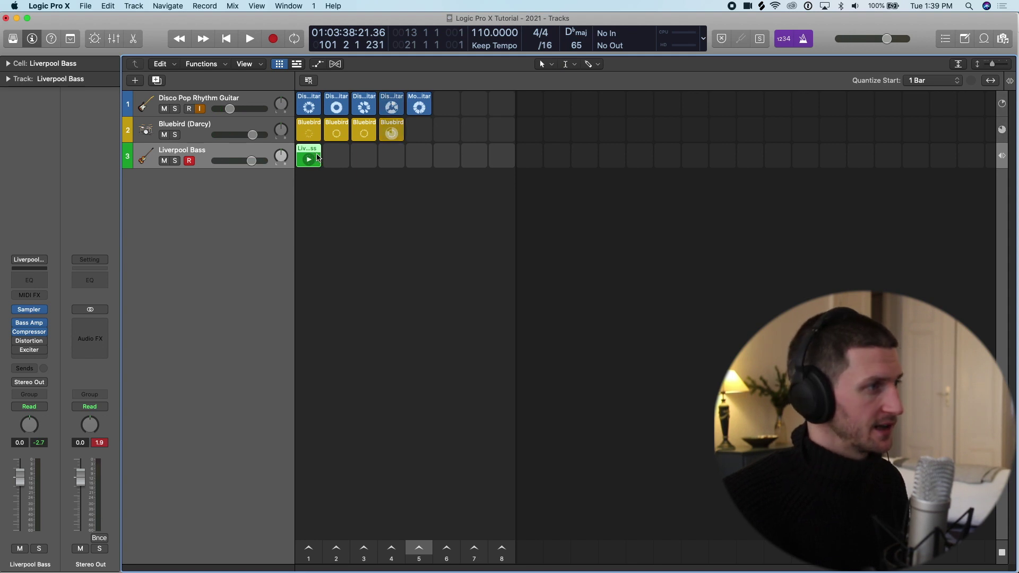
left_click(309, 160)
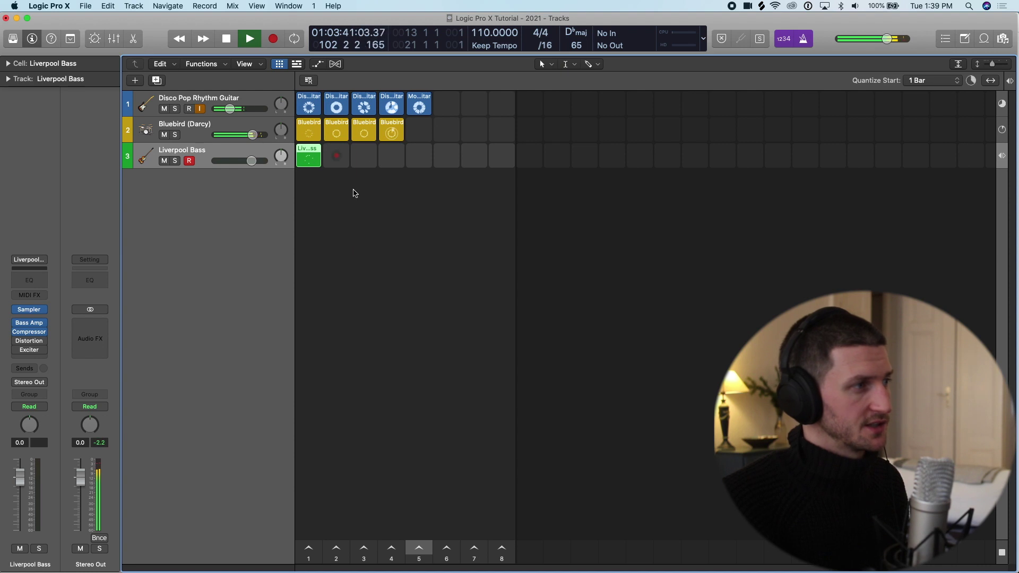
left_click(309, 165)
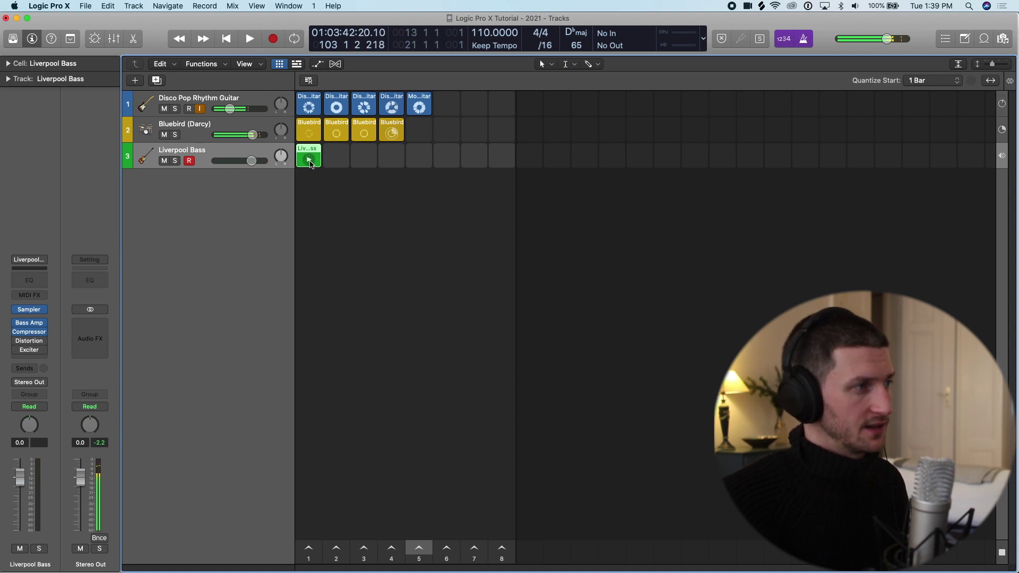
left_click(1002, 554)
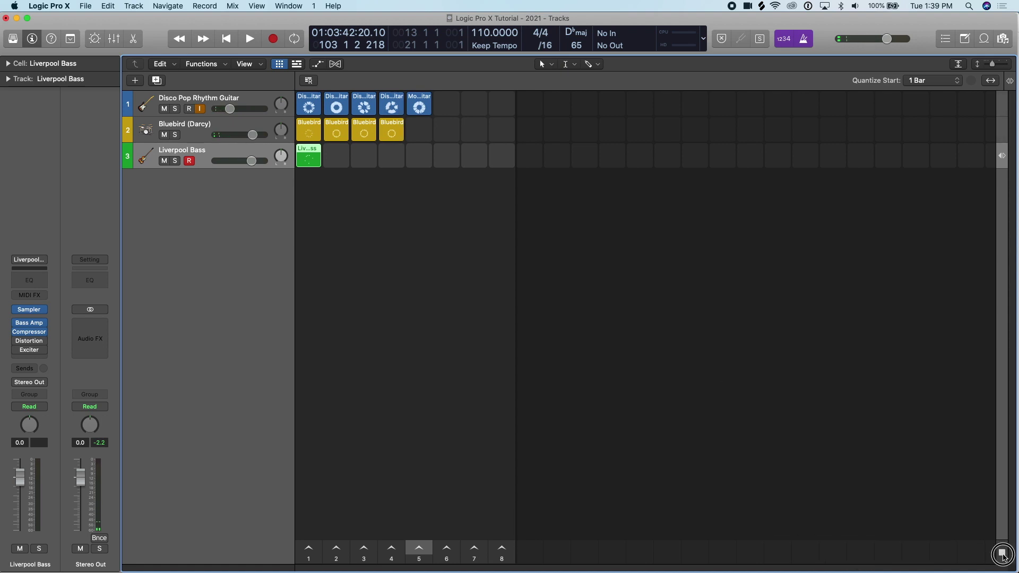
Step: Play and stop the Liverpool Bass loop, then show the Tracks arrangement beside the grid
left_click(310, 162)
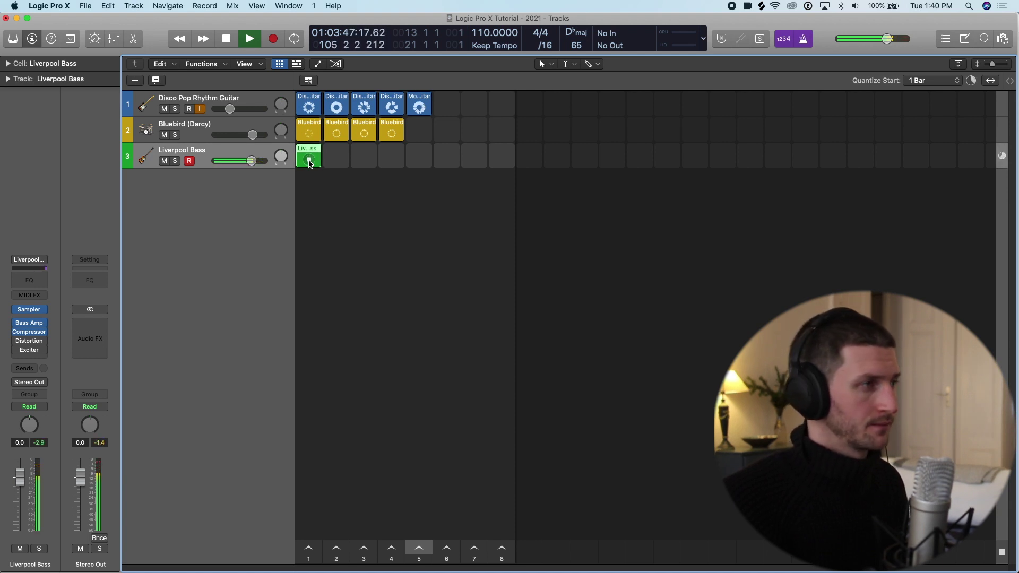
left_click(305, 156)
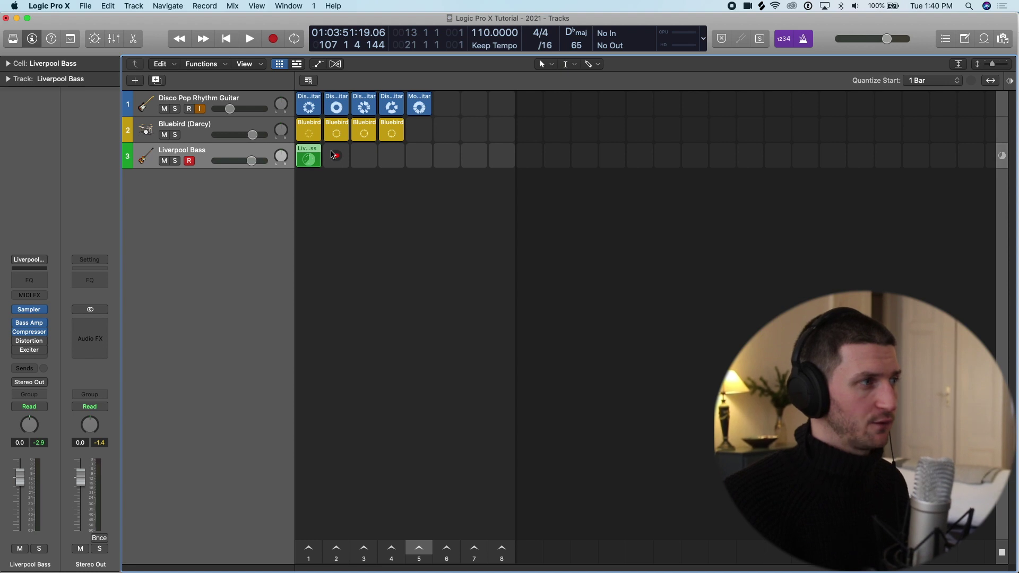
left_click(297, 64)
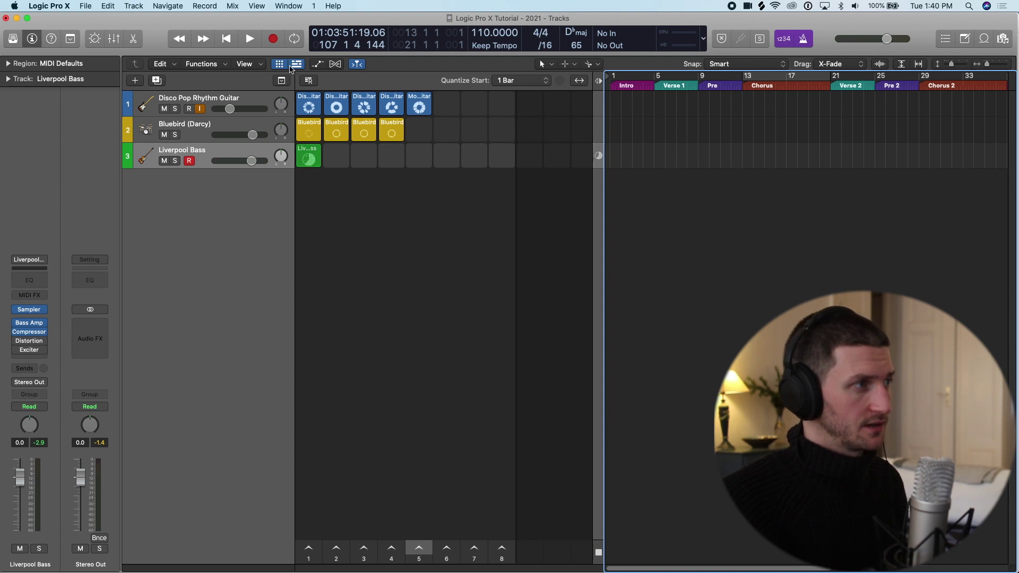
Step: Hide Tracks view and open the Liverpool Bass cell in the Piano Roll, zoomed to fit the notes
left_click(292, 66)
double_click(319, 158)
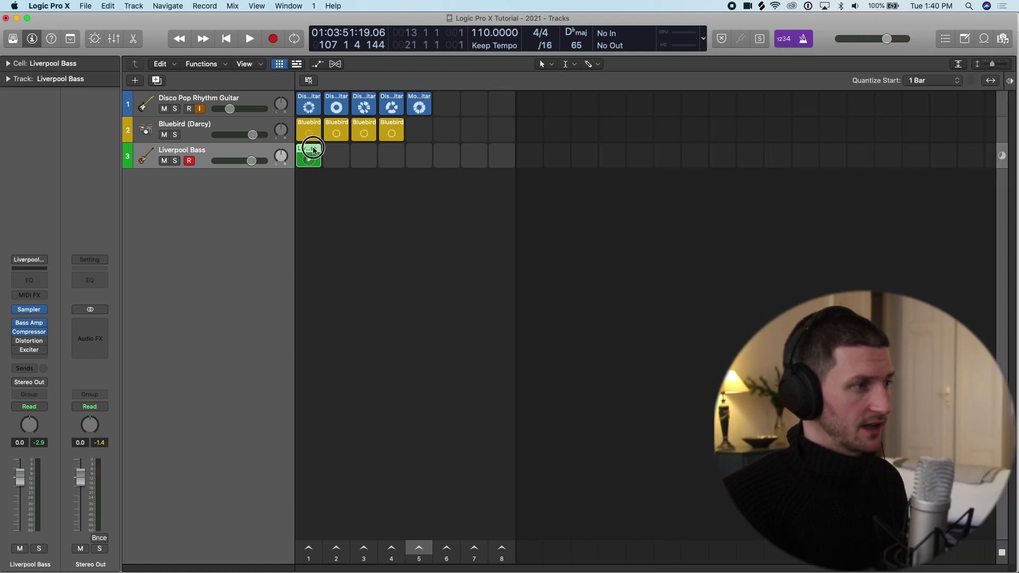
key("super+Left")
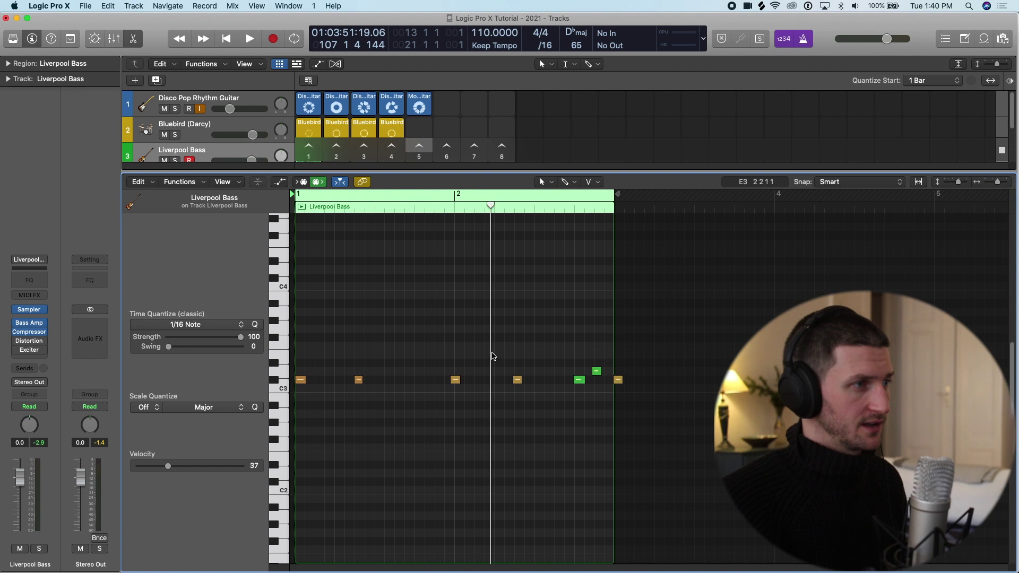
left_click_drag(531, 177, 536, 207)
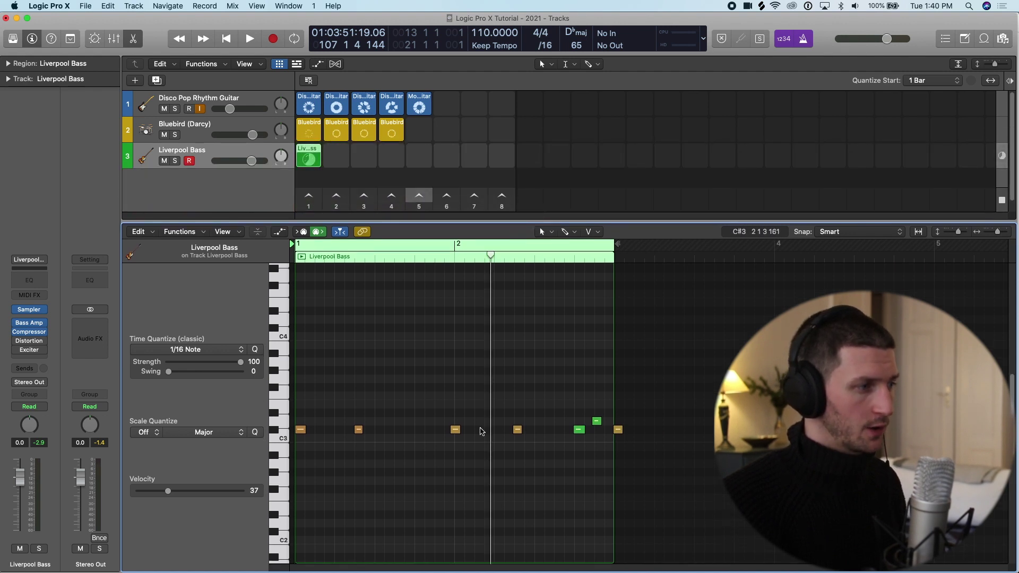
key("super+Right")
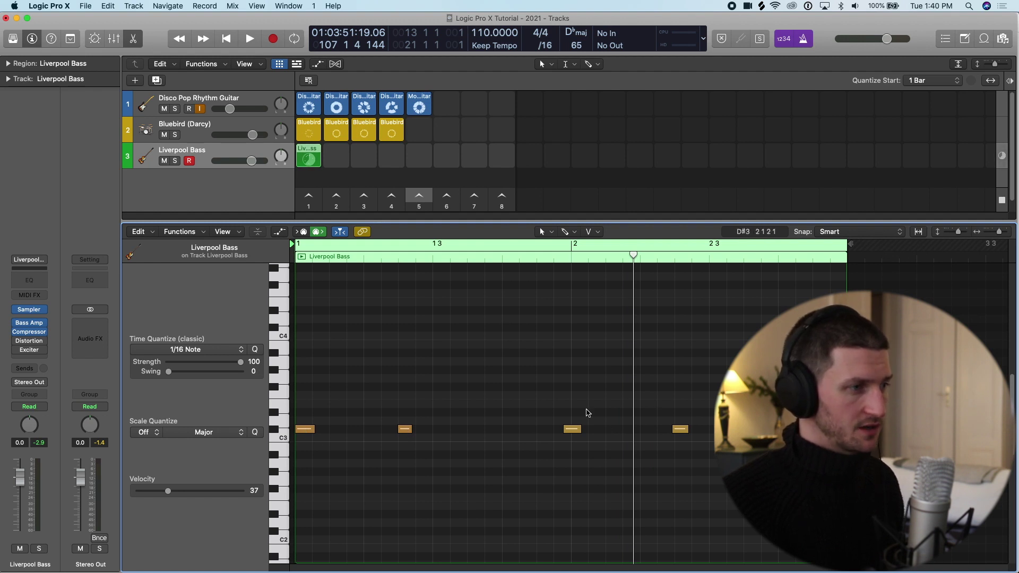
key("super+Left")
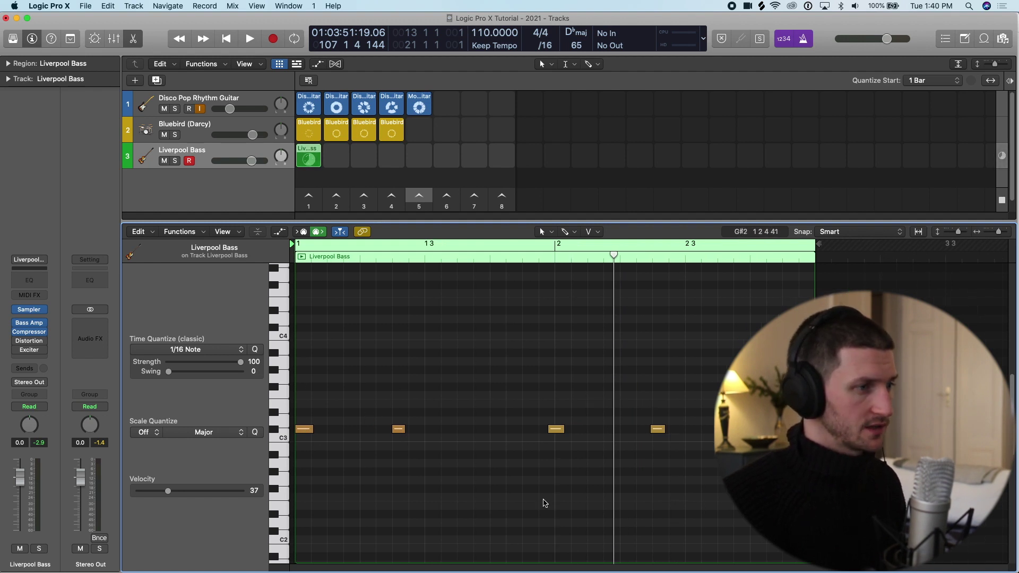
Step: Select all bass notes and quantize them to 1/16 notes
key("super+a")
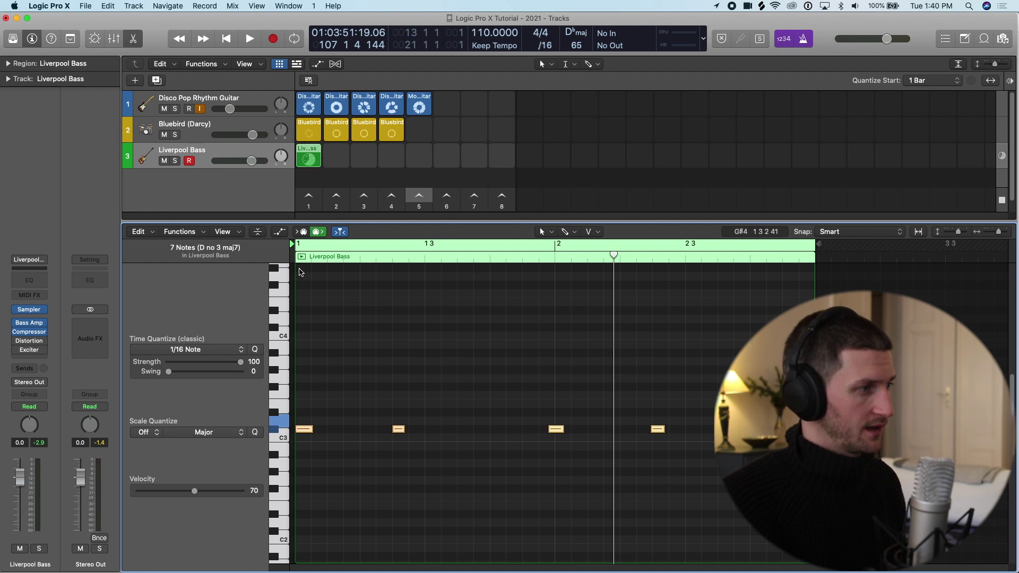
left_click(255, 351)
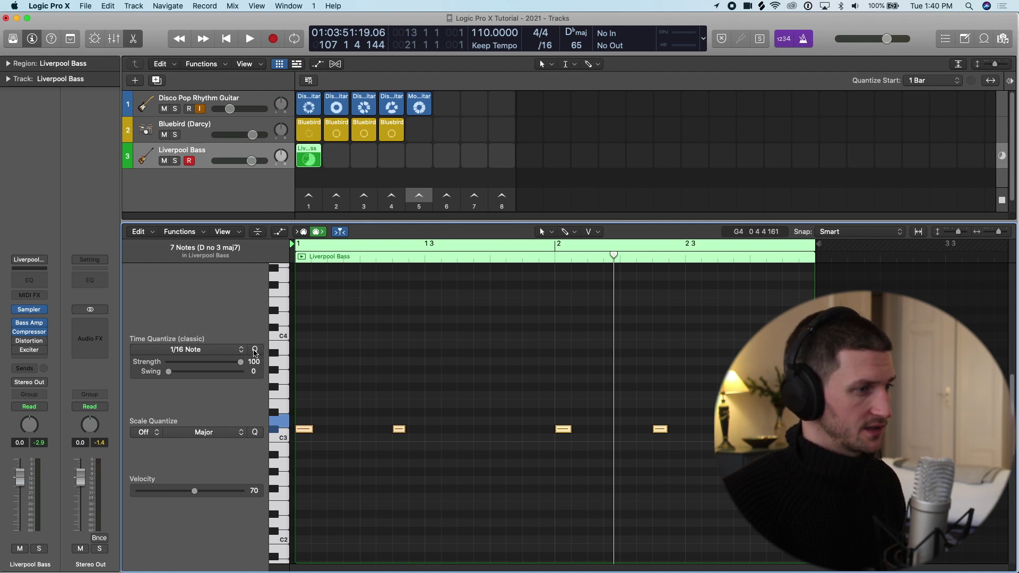
left_click(534, 397)
Step: Play Bluebird cell 3 and guitar cell 5, set Liverpool Bass to -4.9, then stop and close the editor
key("space")
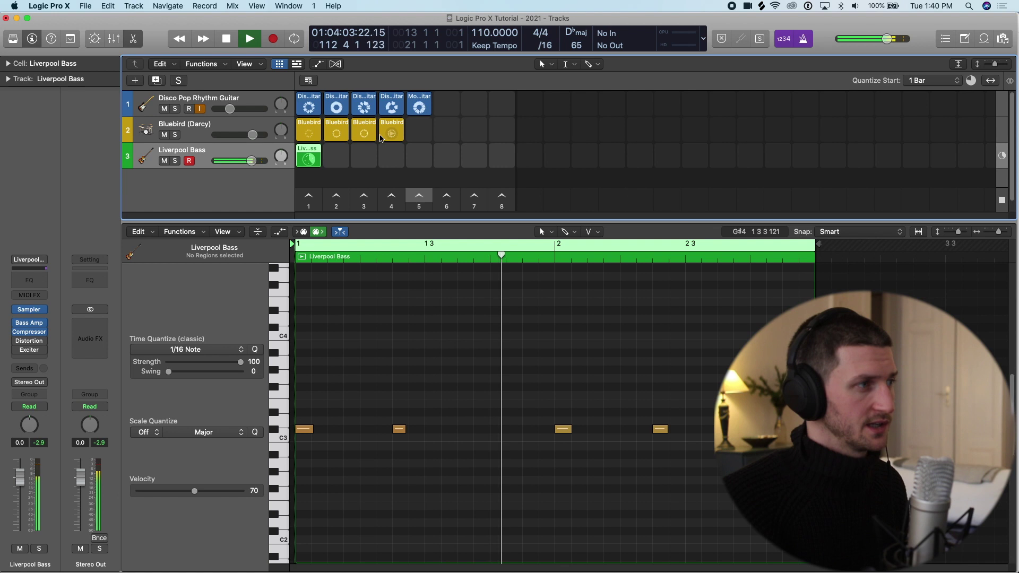
left_click(364, 133)
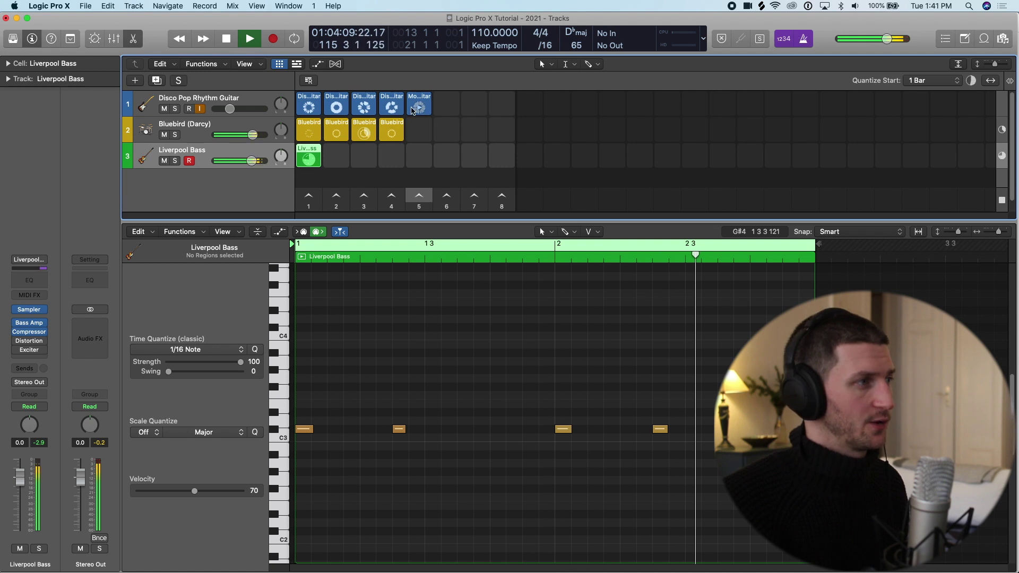
left_click_drag(252, 161, 241, 161)
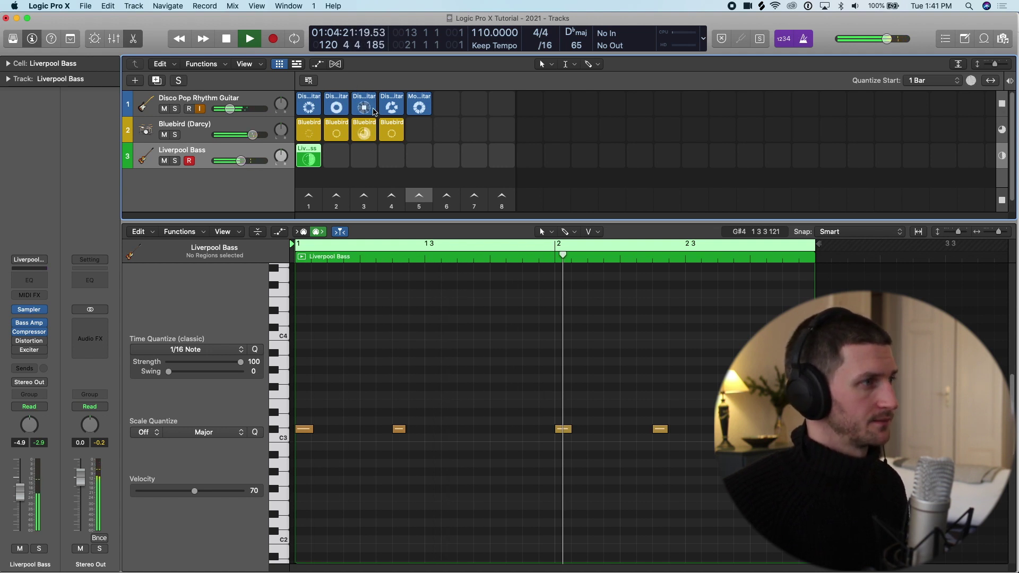
left_click(411, 101)
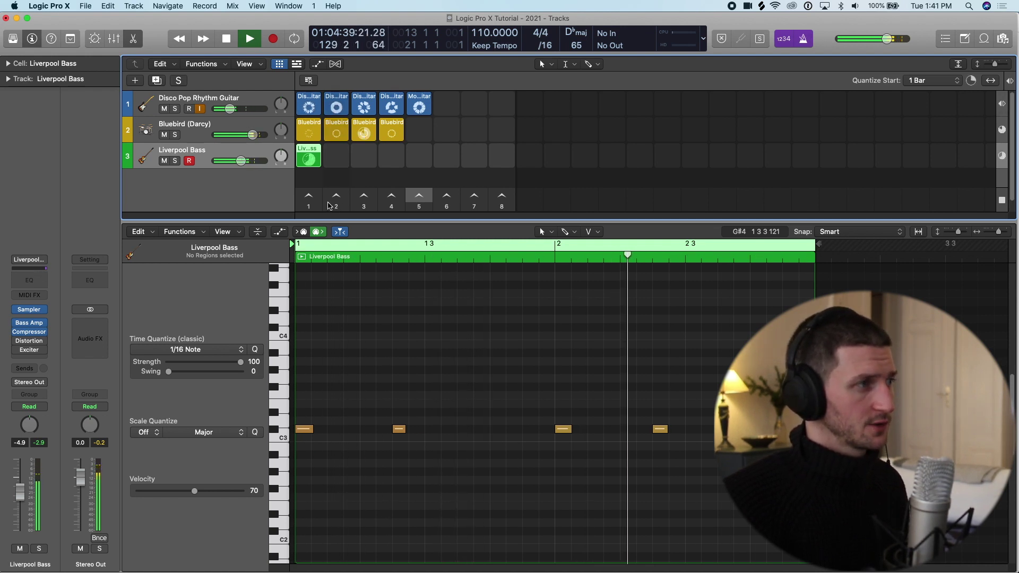
key("space")
mouse_move(417, 167)
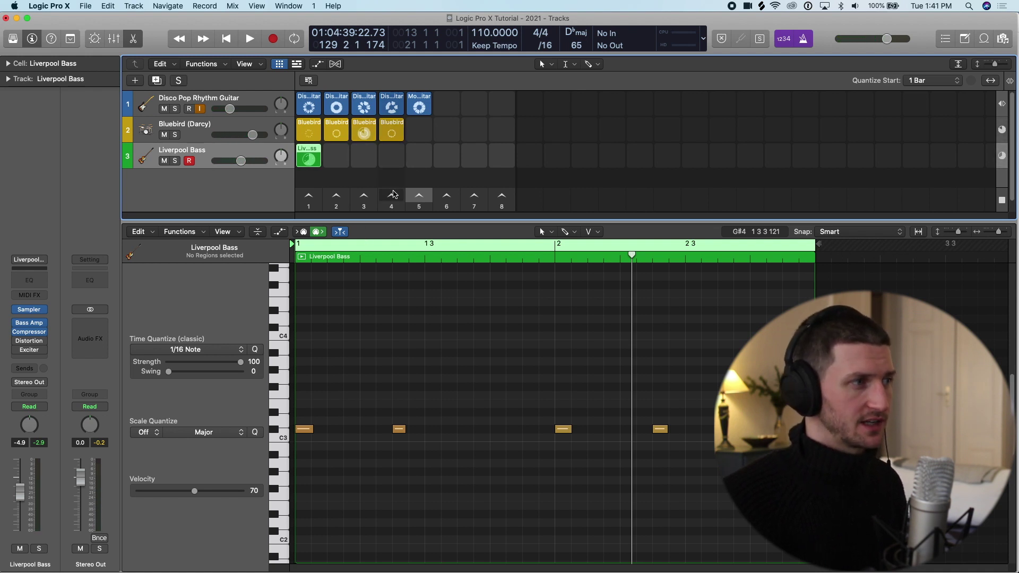
key("e")
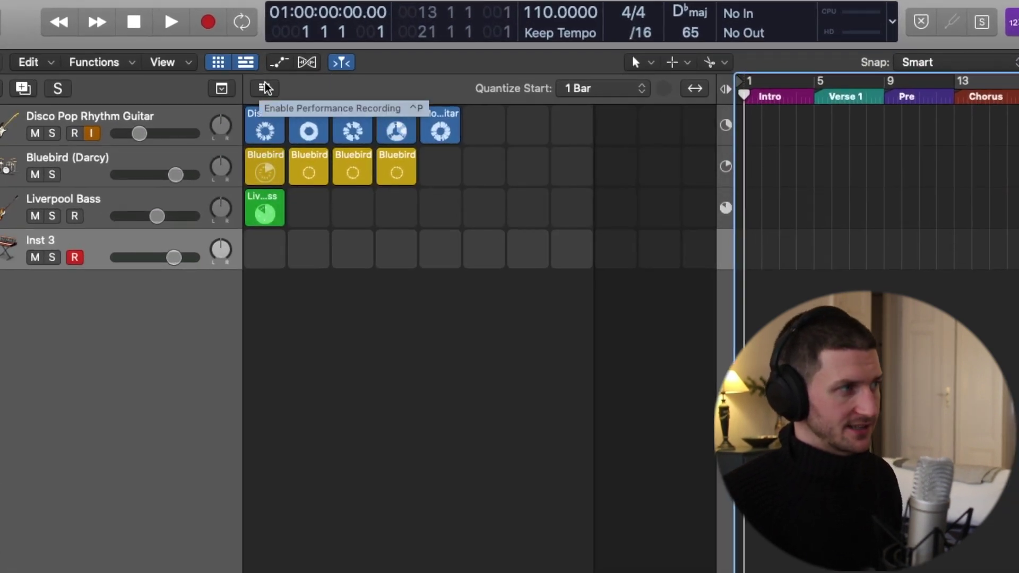
Step: Enable performance recording and record the playing loops from bar 1, stopping the Liverpool Bass midway
left_click(265, 90)
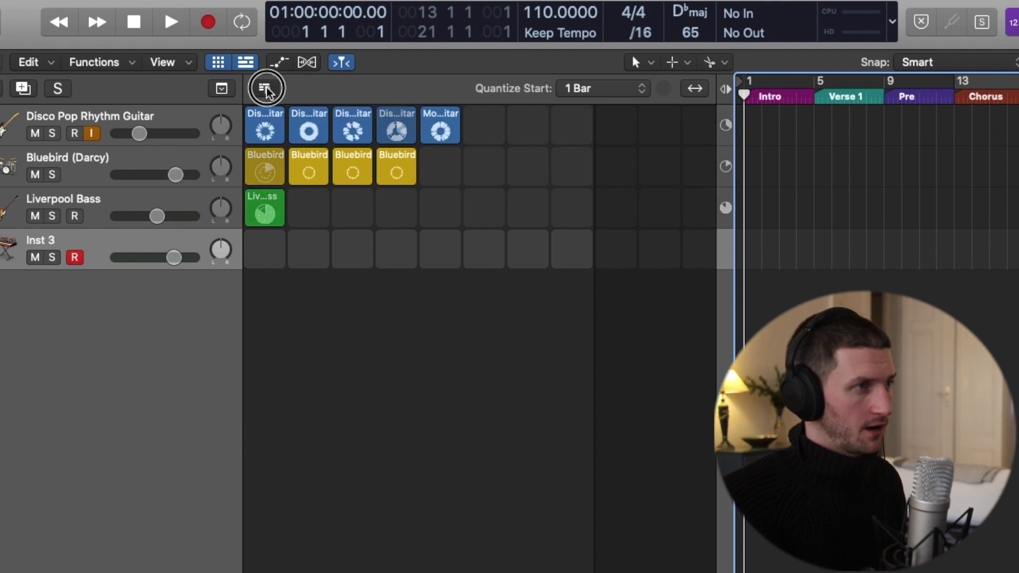
left_click(745, 98)
mouse_move(744, 97)
left_mouse_down()
mouse_move(997, 112)
mouse_move(969, 127)
mouse_move(748, 116)
left_mouse_up()
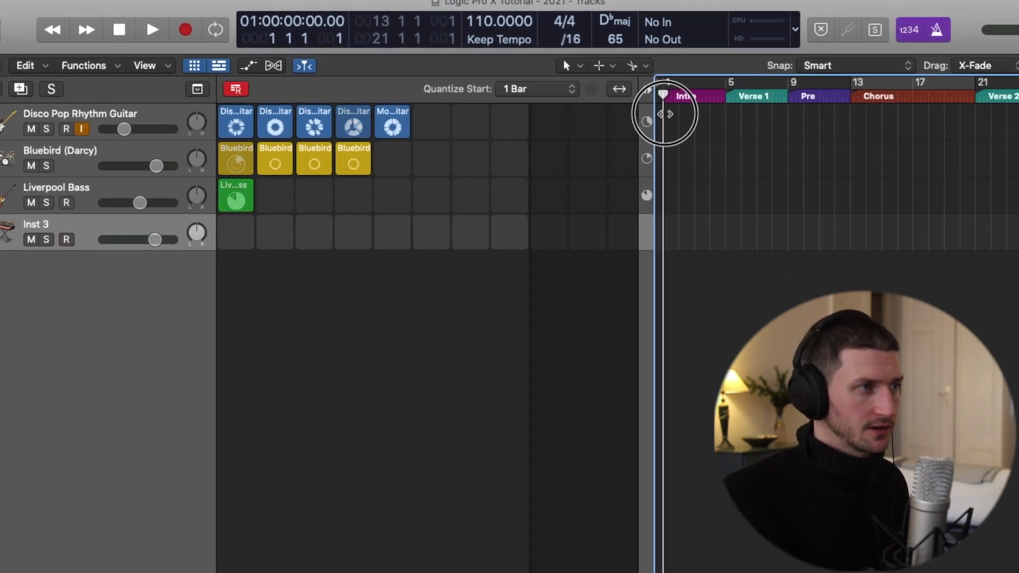
mouse_move(343, 140)
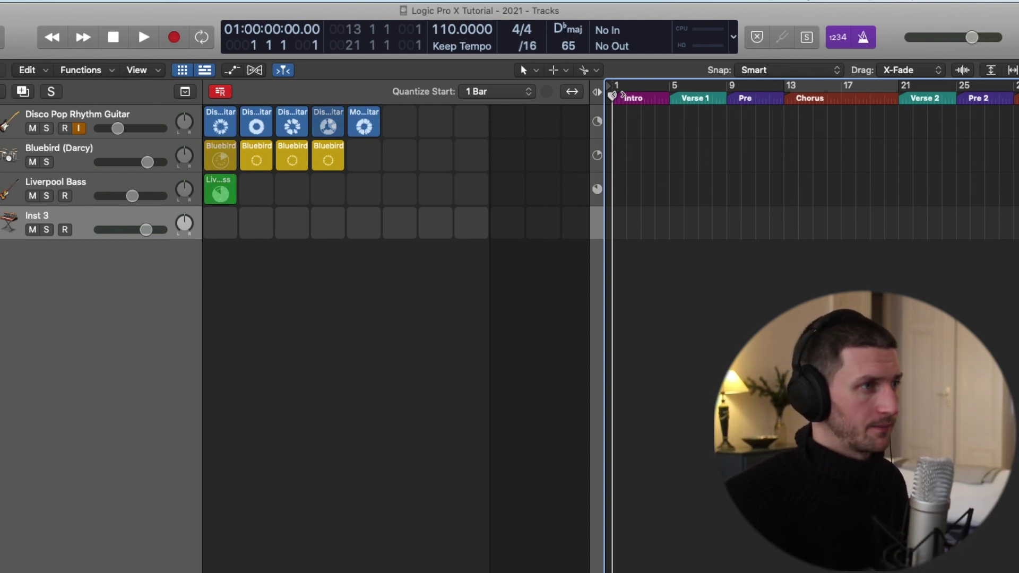
key("r")
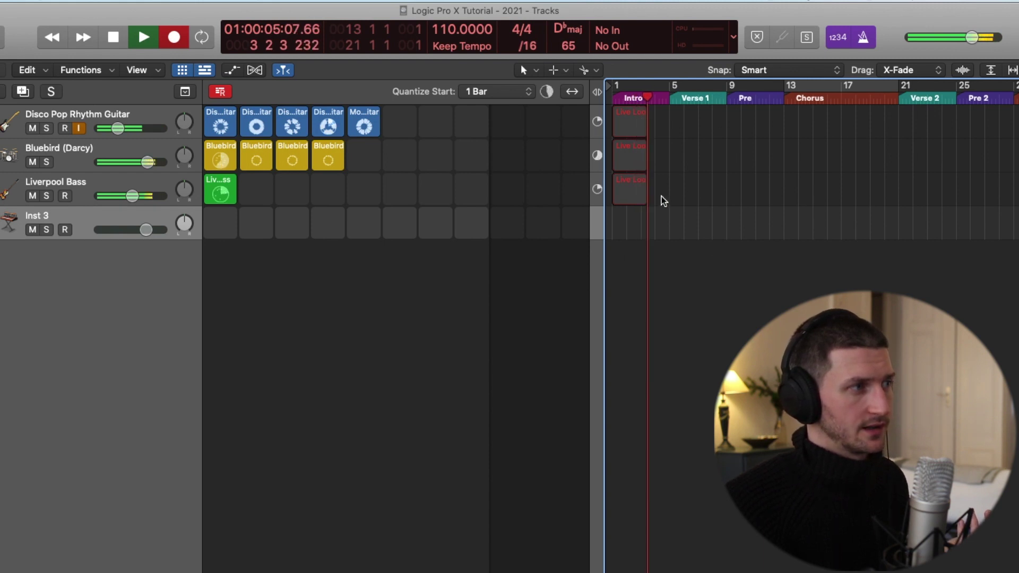
left_click(256, 189)
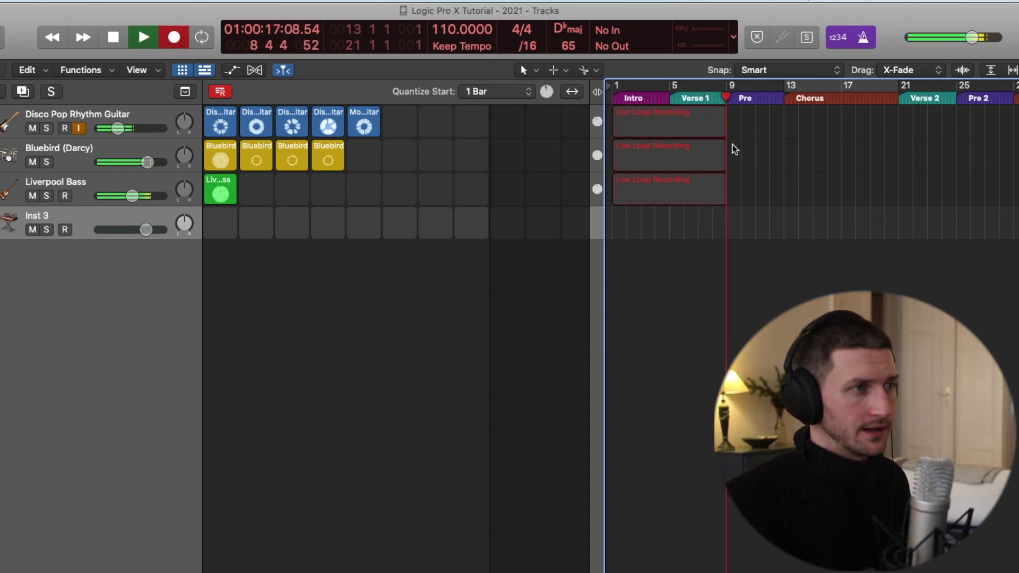
key("space")
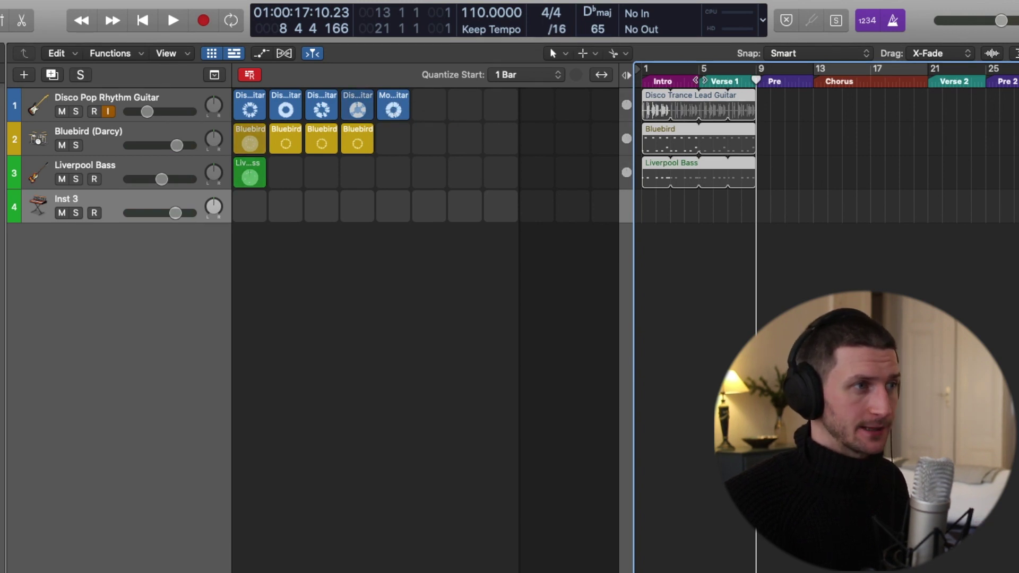
Step: Select the three recorded regions in the arrangement and delete them
mouse_move(756, 81)
left_mouse_down()
mouse_move(722, 83)
mouse_move(756, 80)
left_mouse_up()
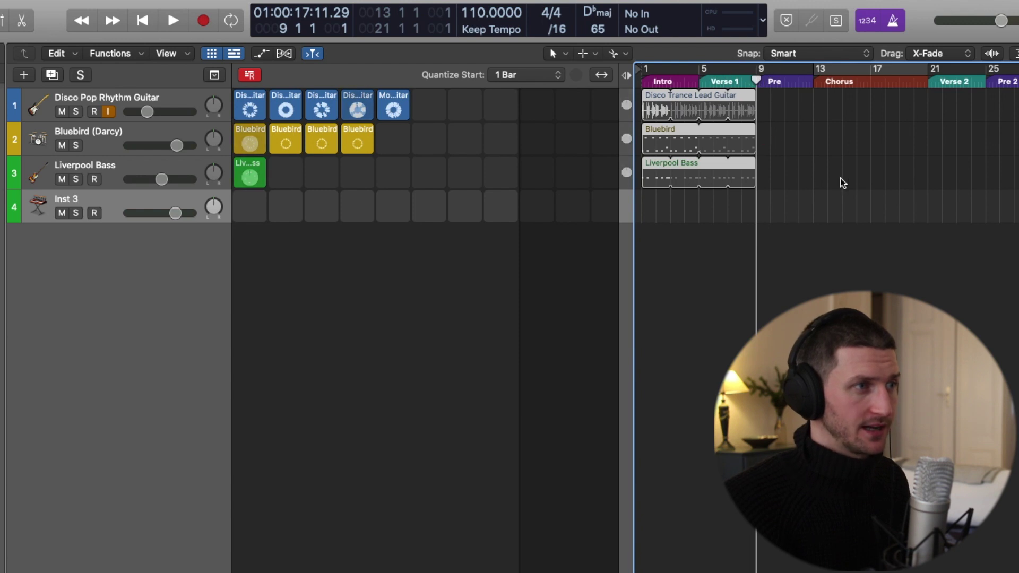
left_click_drag(843, 183, 682, 91)
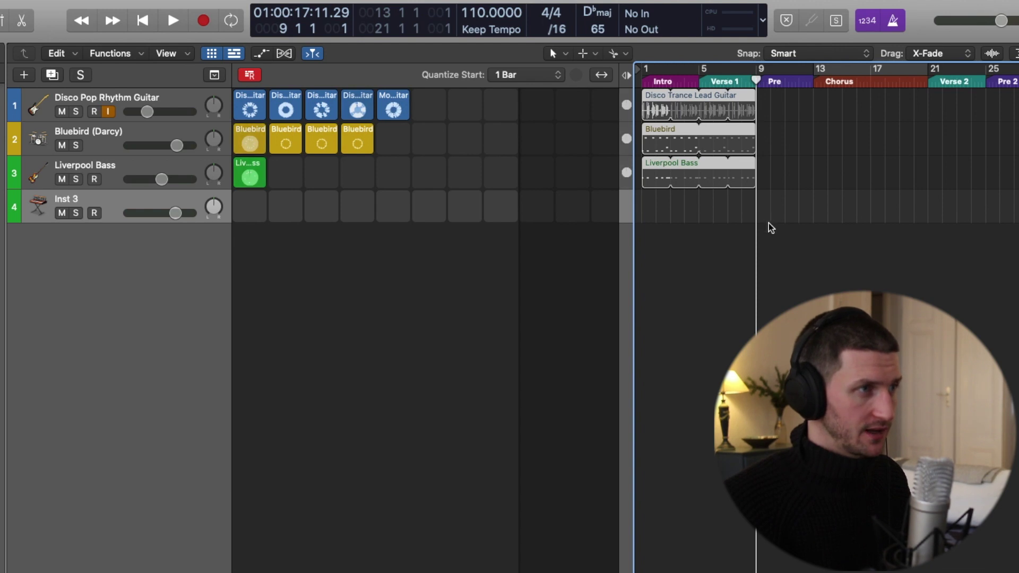
left_click_drag(770, 227, 655, 107)
key("Delete")
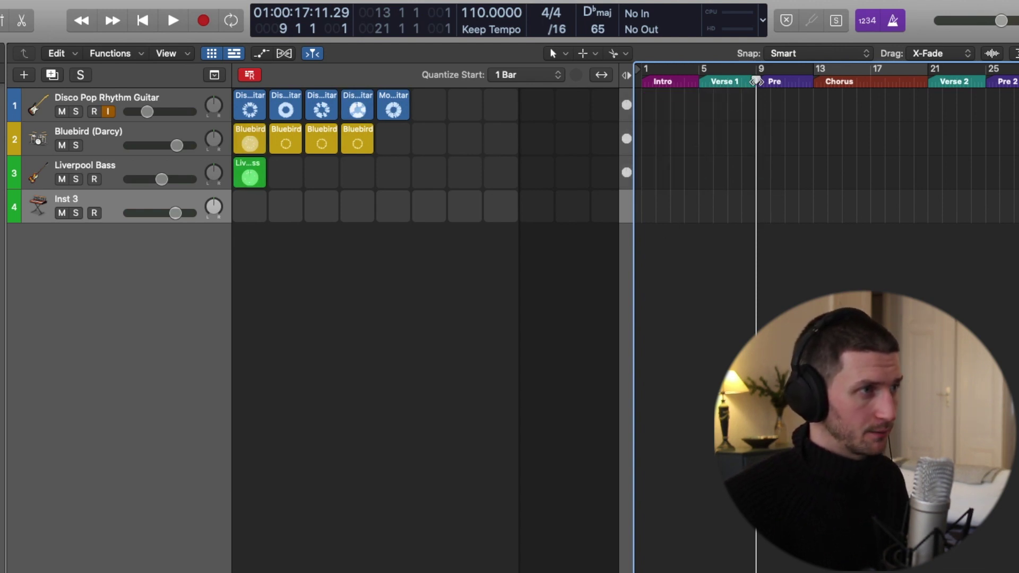
Step: Record a new performance from bar 1, switching to guitar cell 4 and Bluebird cell 2
key("Return")
key("space")
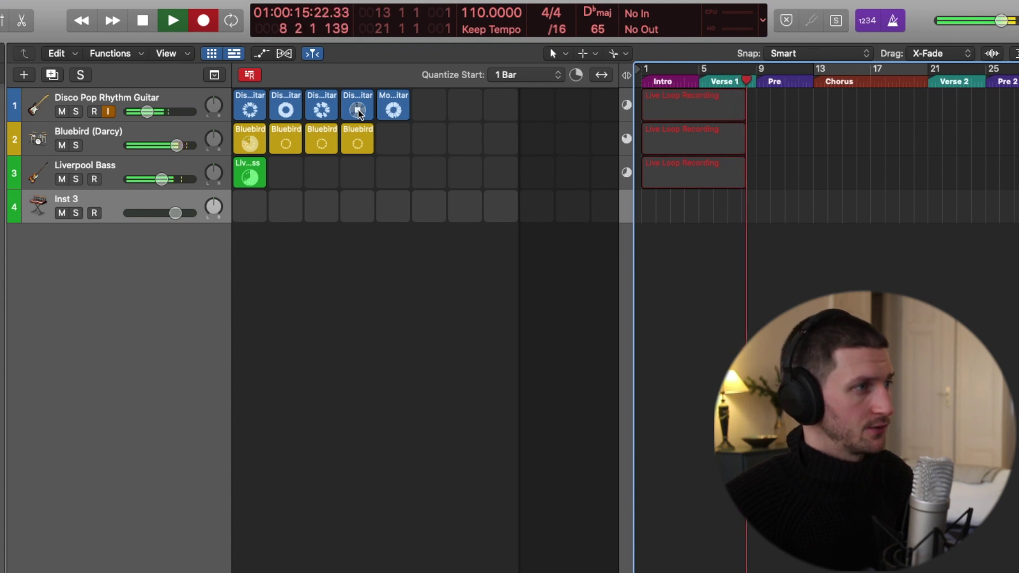
left_click(358, 112)
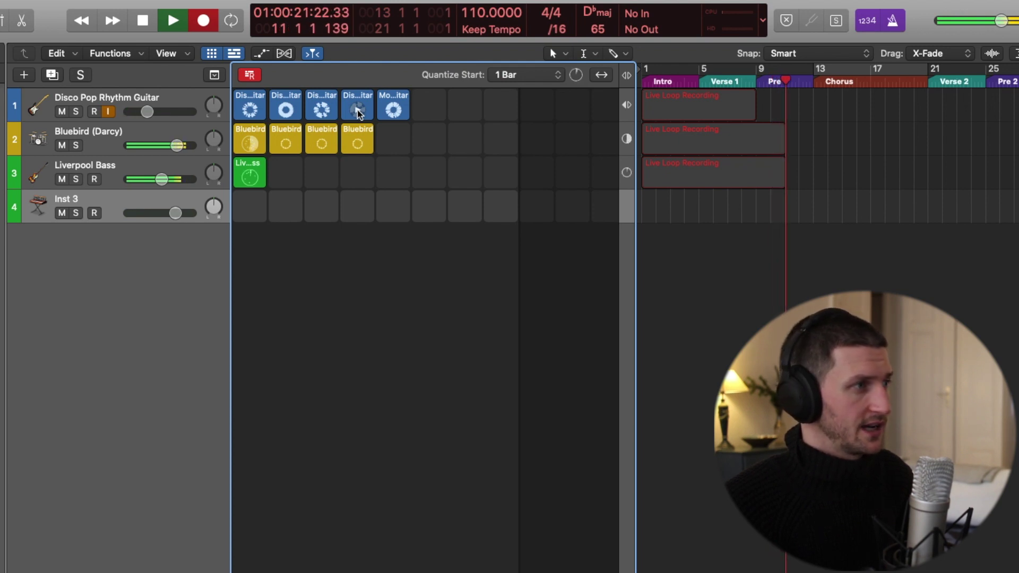
left_click(358, 110)
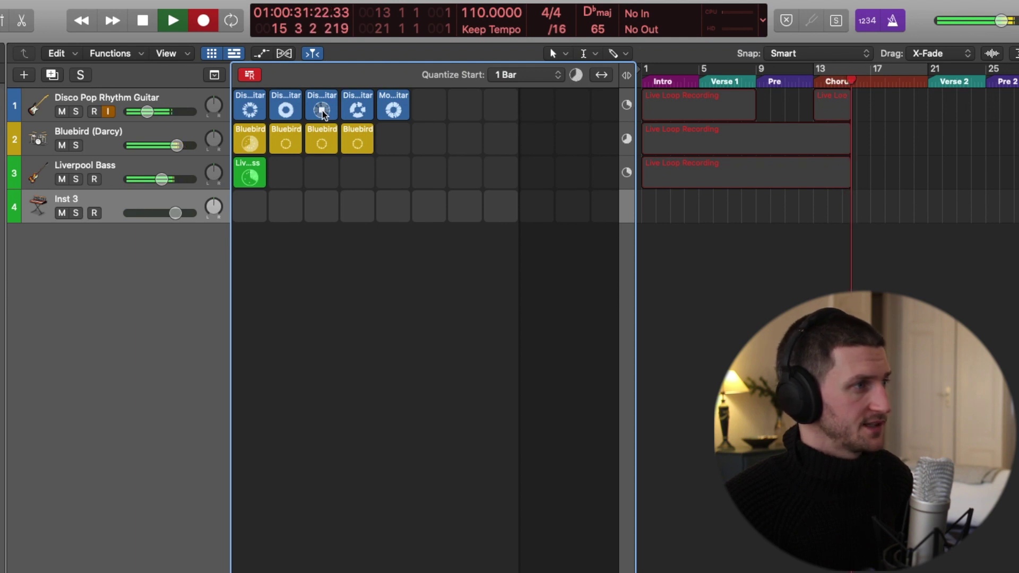
left_click(322, 110)
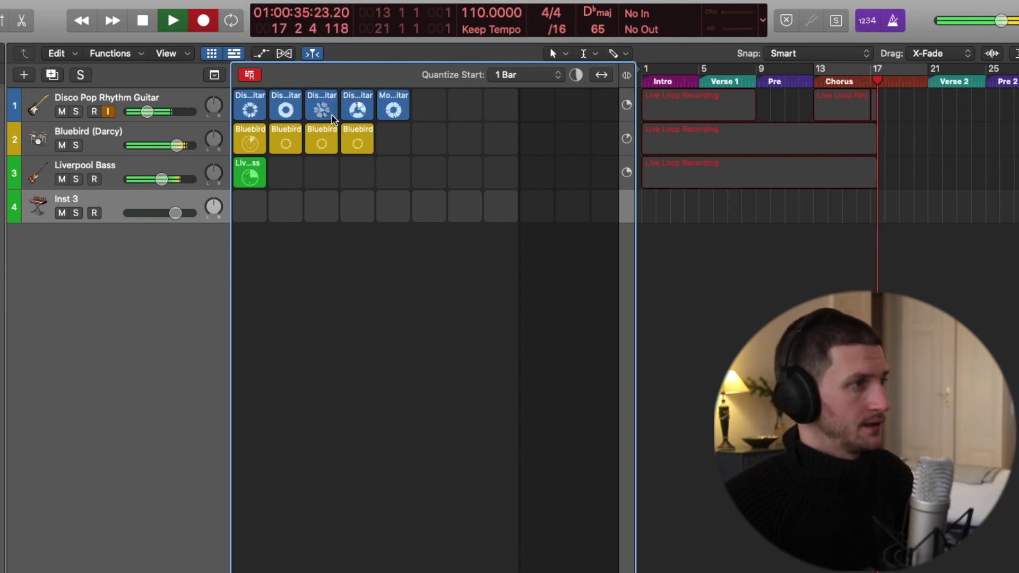
left_click(252, 144)
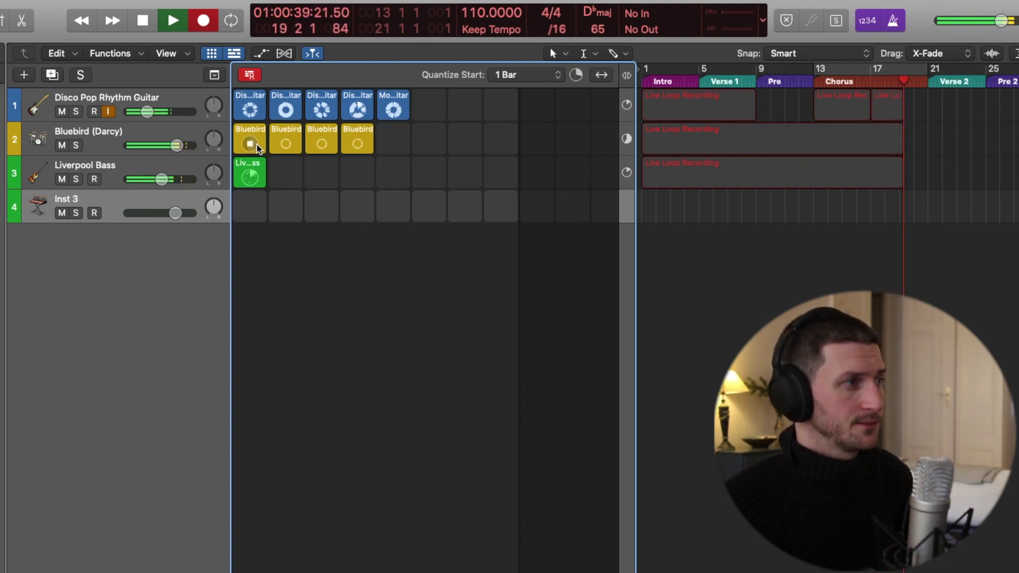
left_click(283, 148)
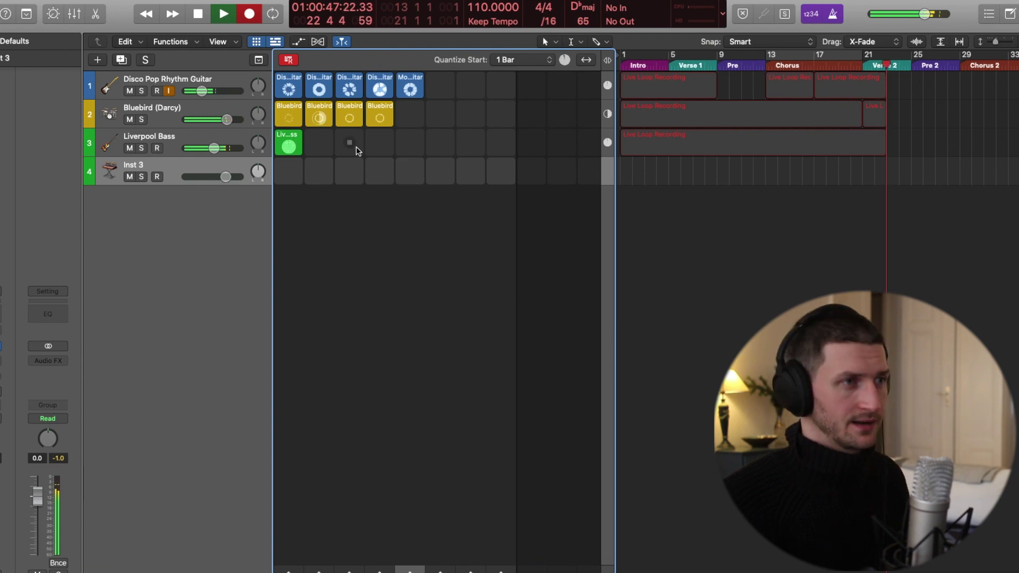
key("space")
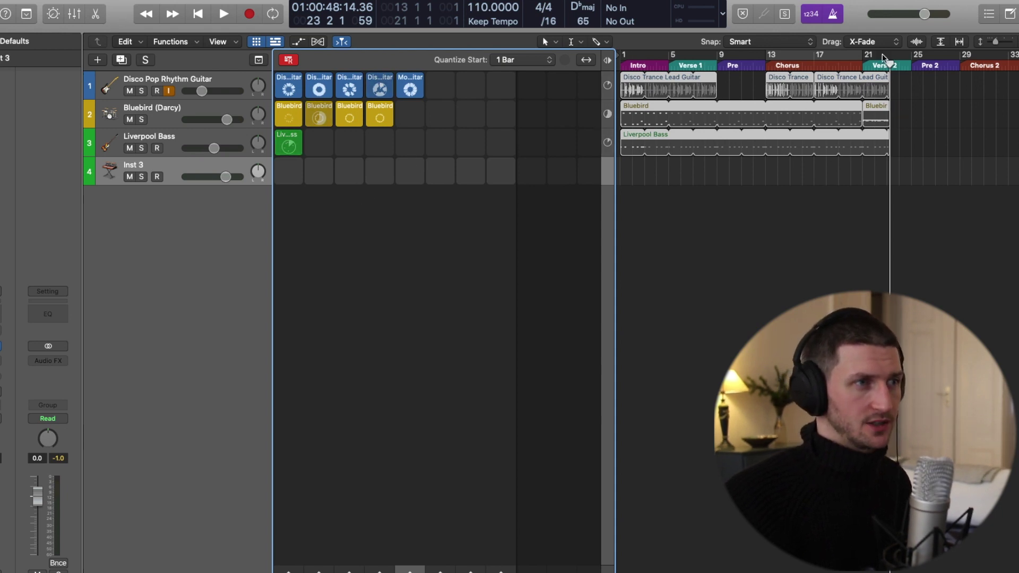
Step: Move the playhead earlier and add empty instrument tracks Inst 4 through Inst 7 below Inst 3
left_click_drag(883, 57, 584, 59)
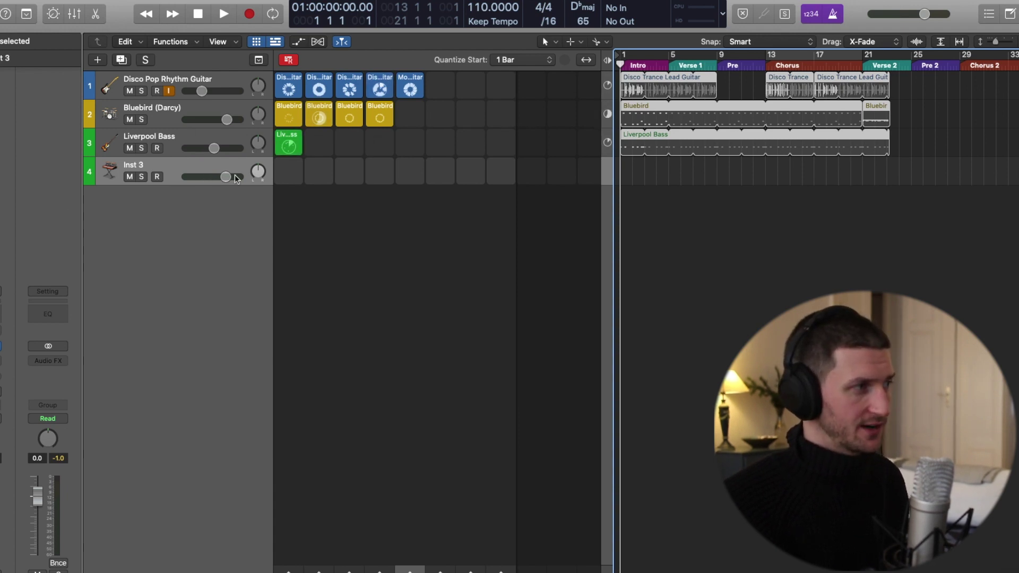
double_click(192, 217)
key("super+d")
key("super+d")
key("super+d")
Step: Select empty cells in the new rows, ending on the fourth Bluebird cell
left_click(321, 201)
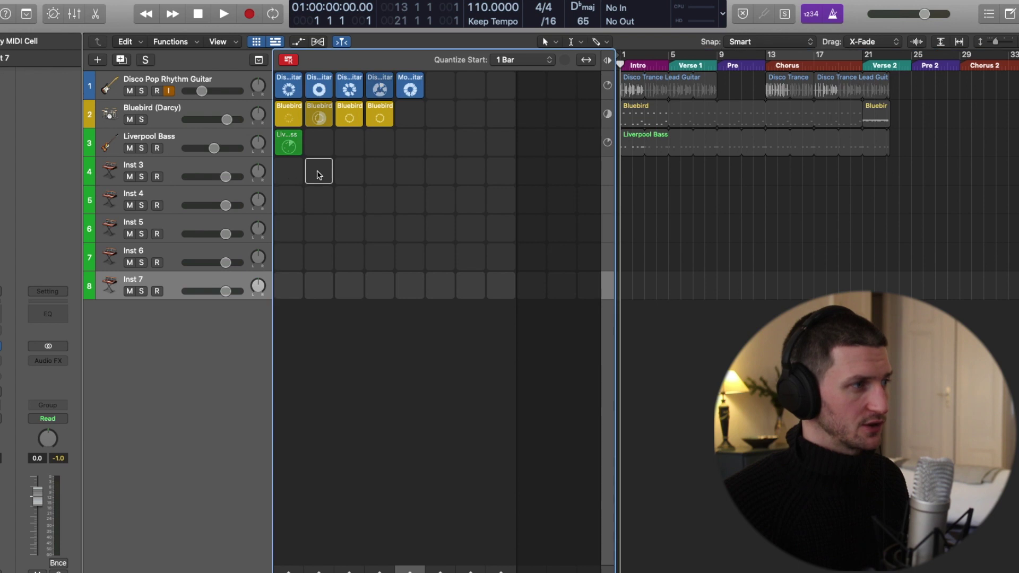
left_click(436, 207)
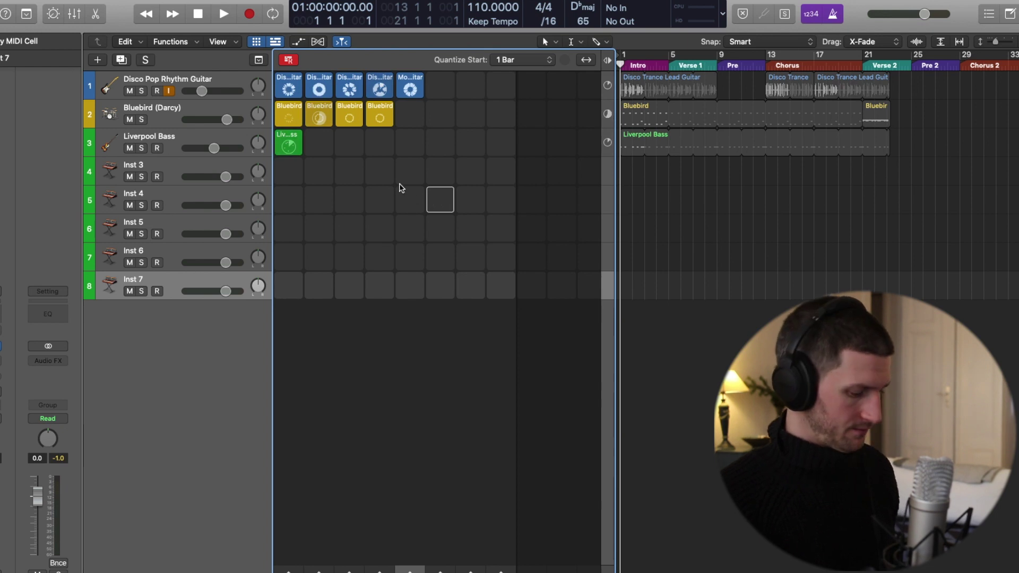
left_click(385, 108)
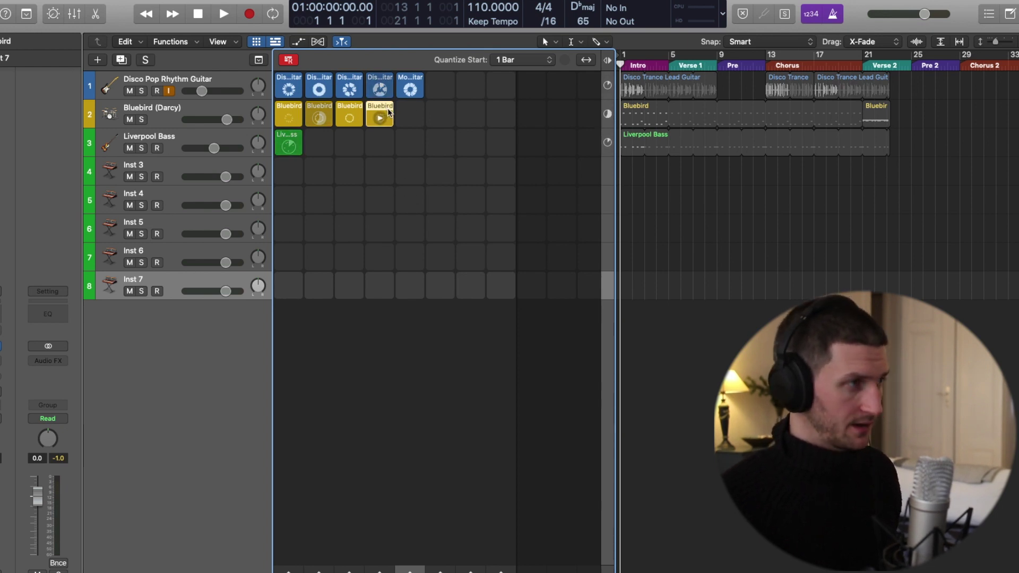
Step: Colour the fourth Bluebird drum cell blue-violet, then bring the playhead back near the song start
key("alt+c")
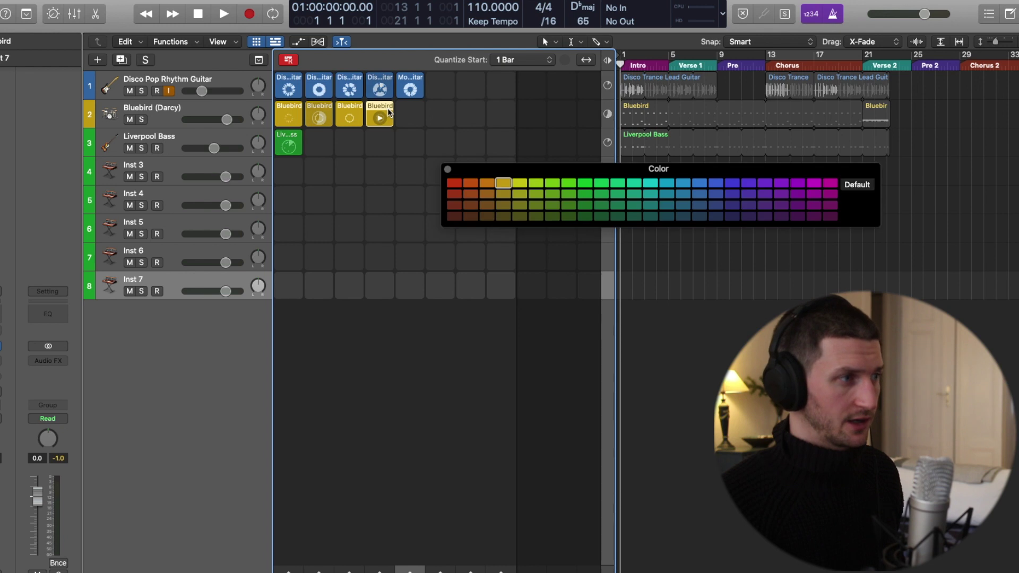
left_click(732, 183)
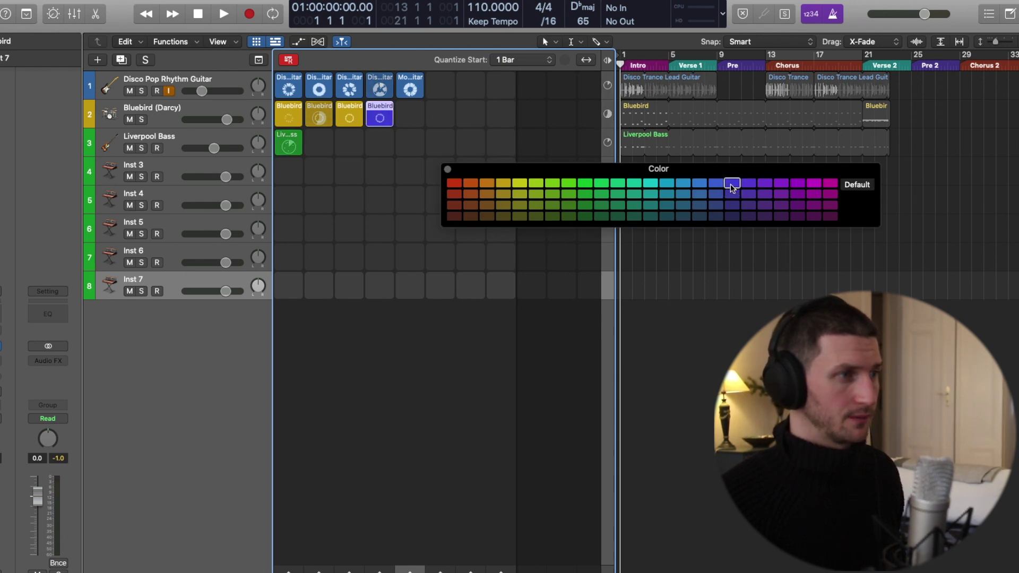
left_click(447, 169)
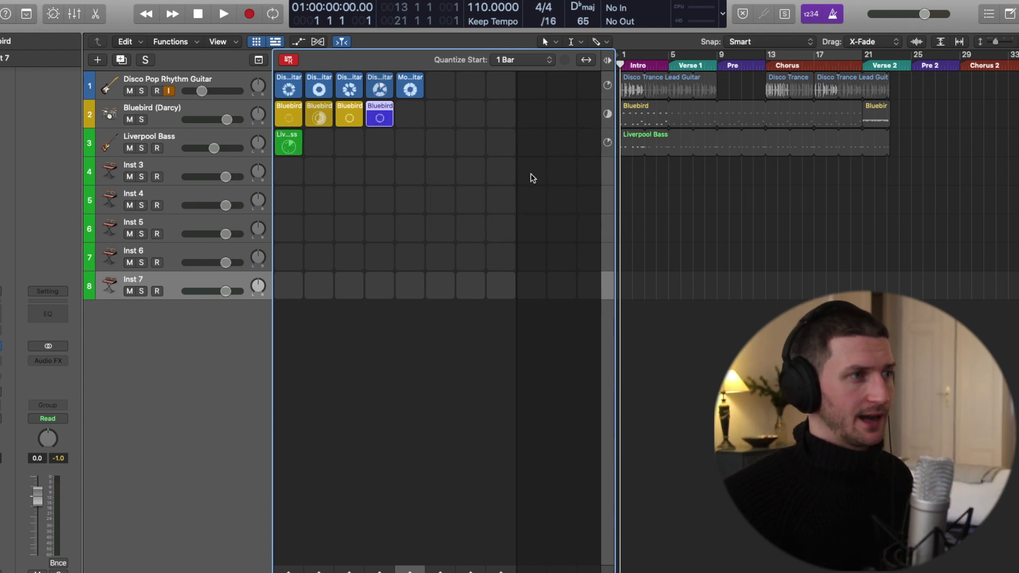
left_click_drag(622, 65, 717, 77)
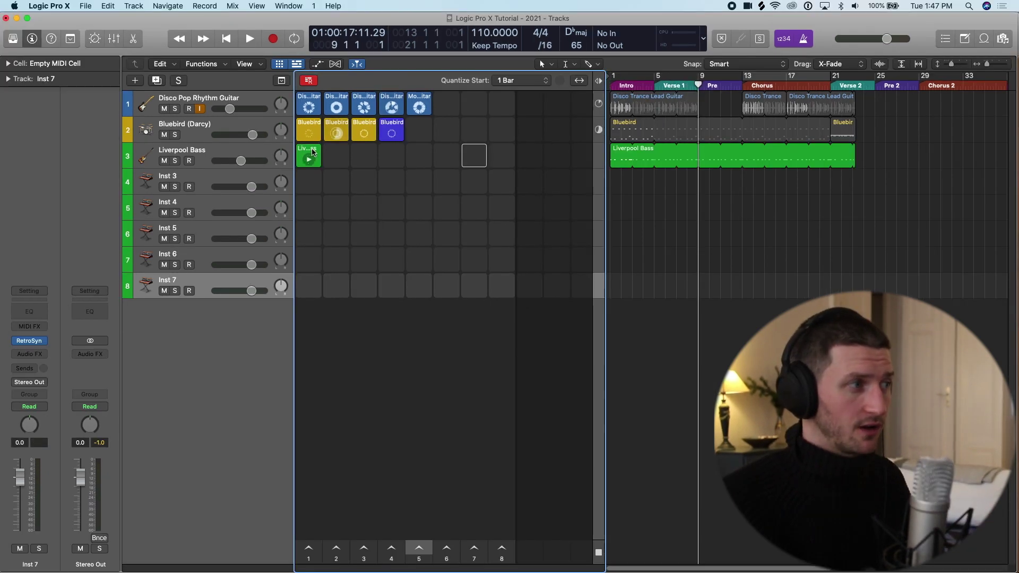
Step: Paste copies of the Liverpool Bass cell into the three empty slots beside it
left_click(312, 152)
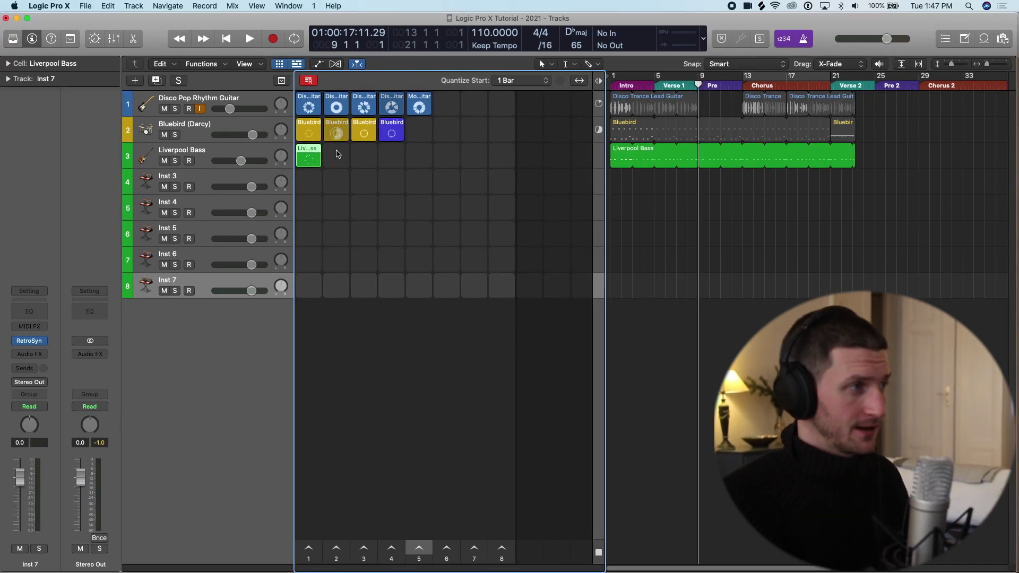
left_click(337, 154)
key("super+v")
left_click(364, 153)
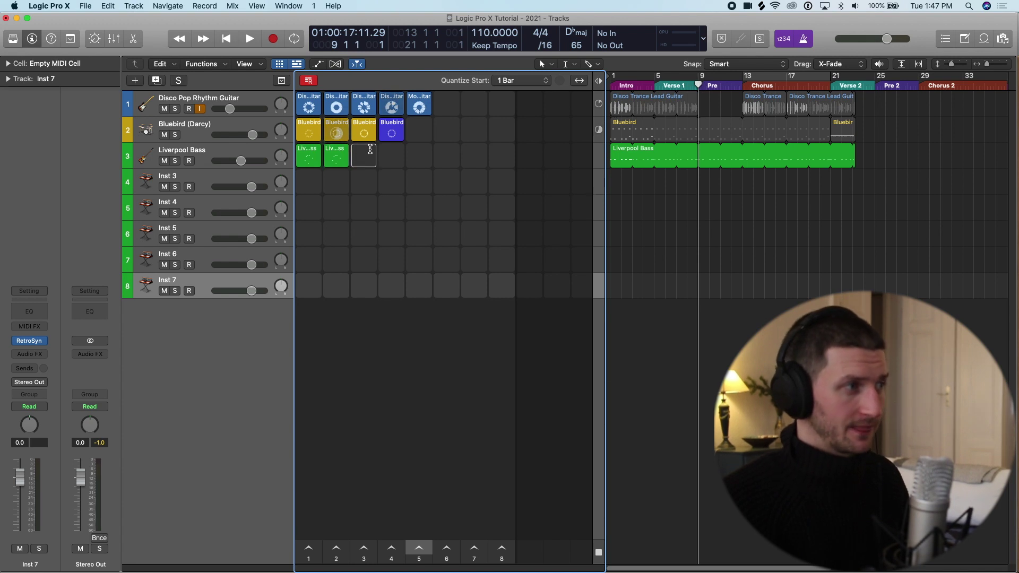
key("super+v")
left_click(391, 154)
key("super+v")
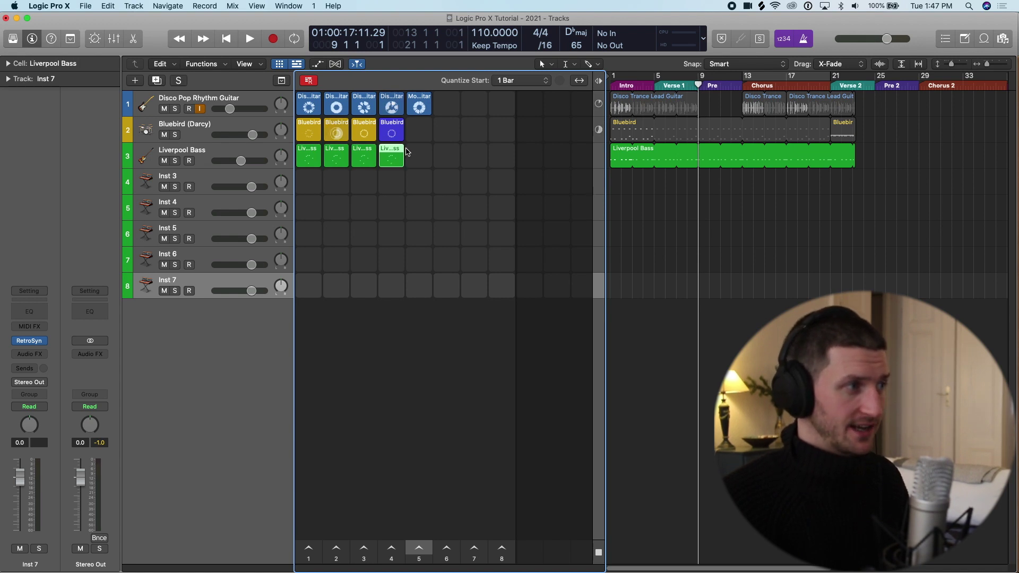
Step: In the second bass cell's Piano Roll, lengthen a note up to D#3 and lower another to B2
double_click(341, 152)
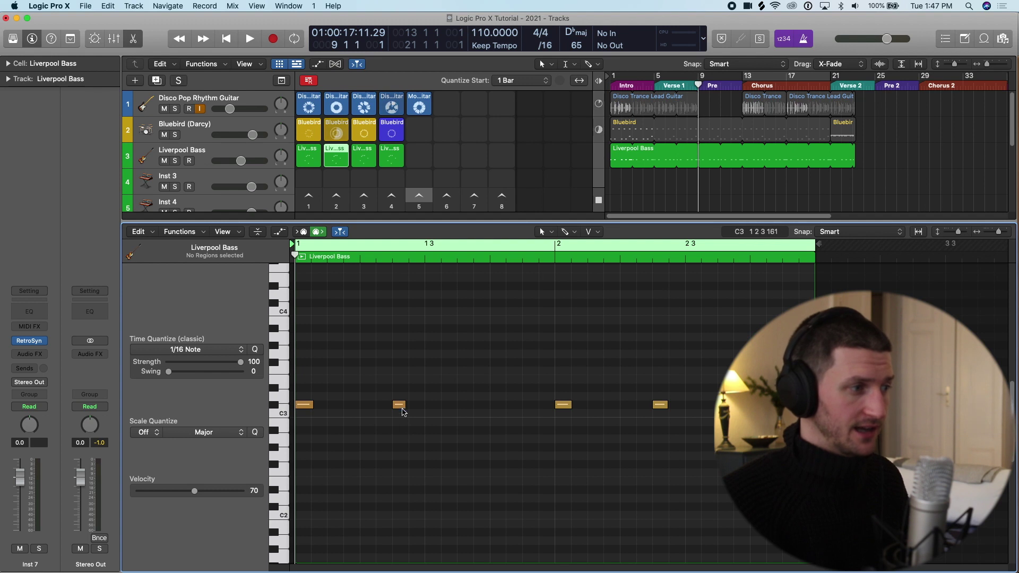
left_click_drag(402, 406, 437, 388)
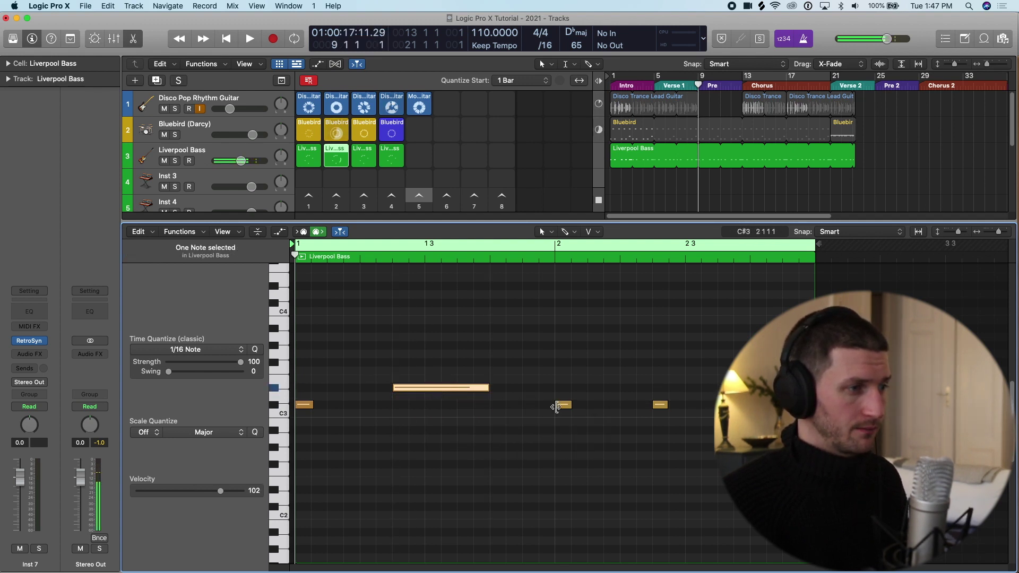
left_click_drag(556, 405, 561, 420)
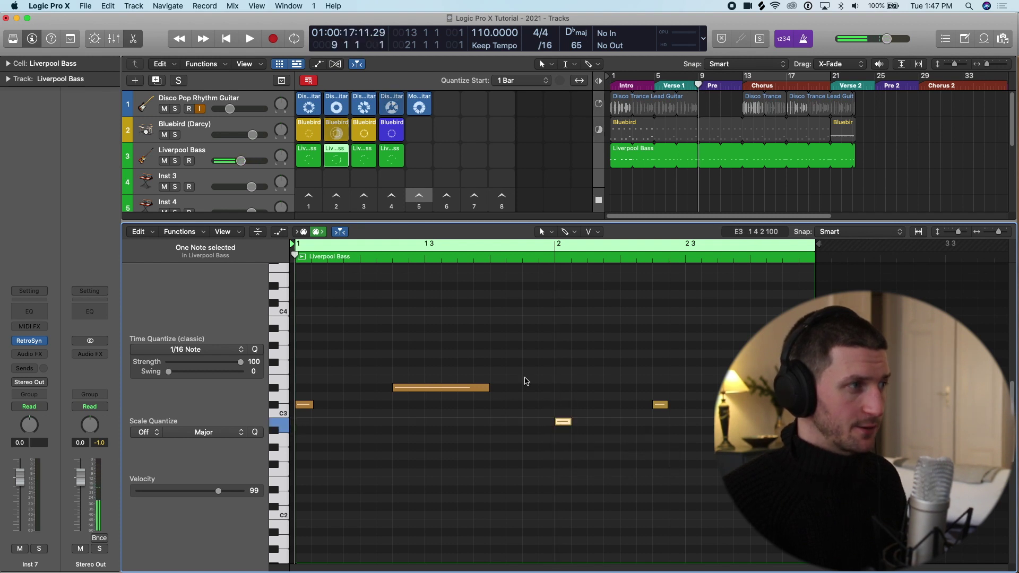
Step: Delete the third and fourth bass cell copies, keeping two bass cells
left_click(341, 159)
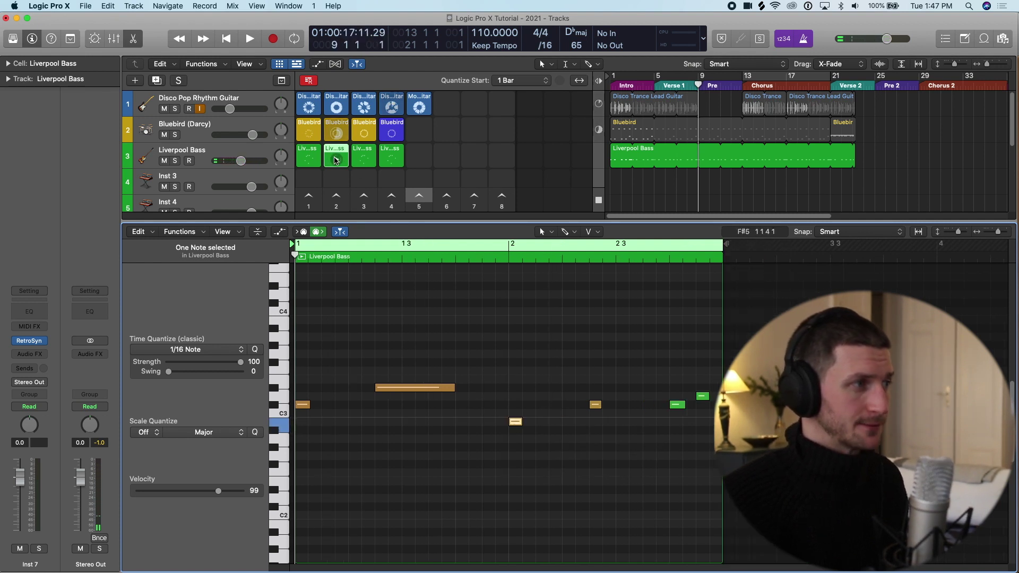
left_click(363, 157)
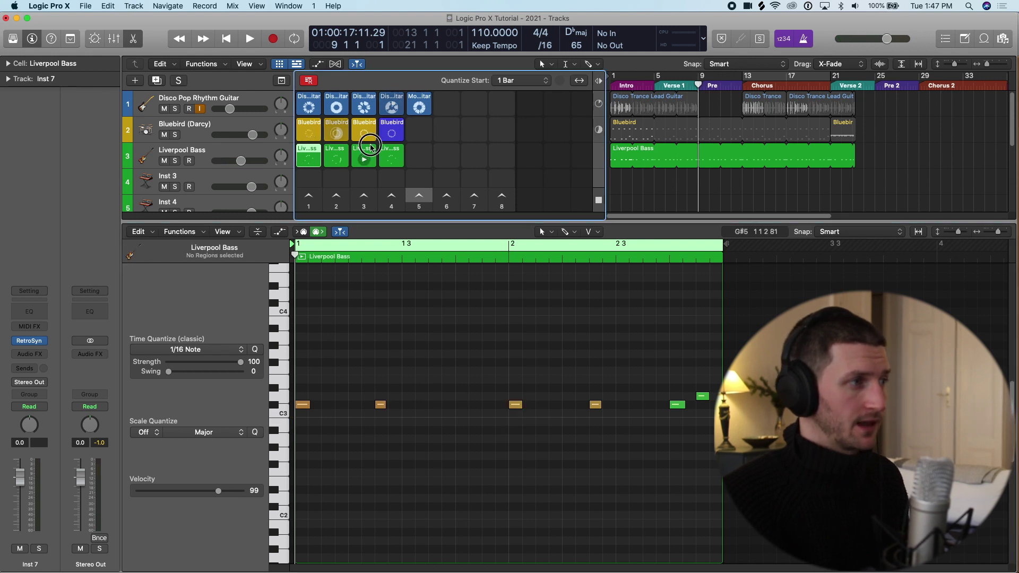
left_click(388, 150, "shift")
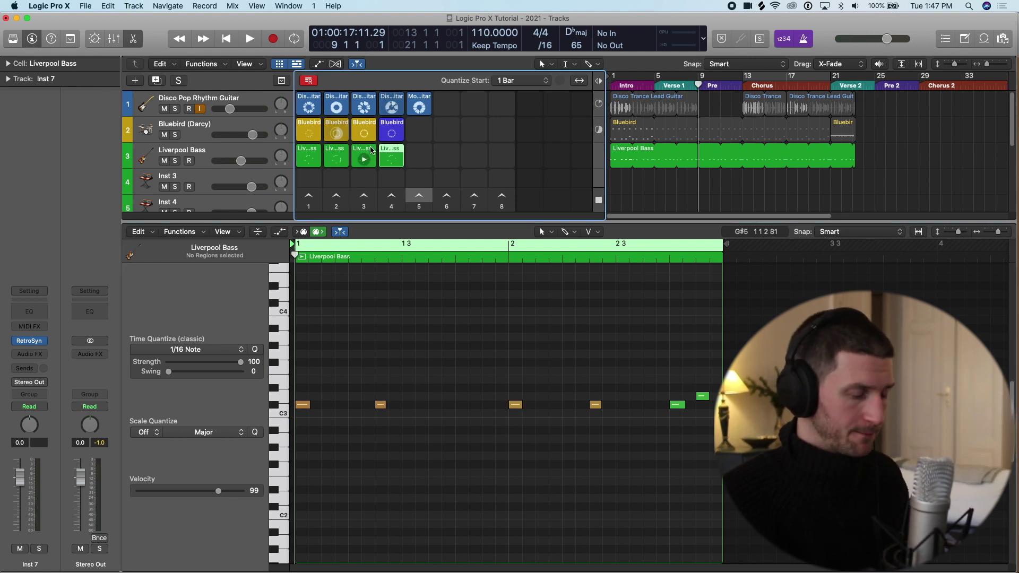
key("Delete")
key("e")
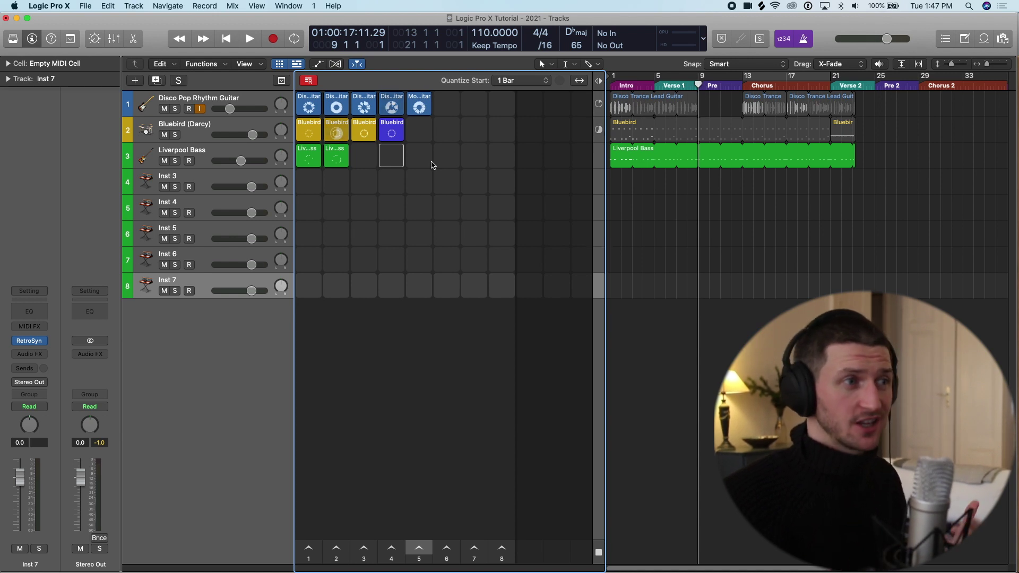
Step: Return the playhead in the ruler to bar 5, where Verse 1 begins
left_click(860, 236)
left_click_drag(704, 102, 661, 96)
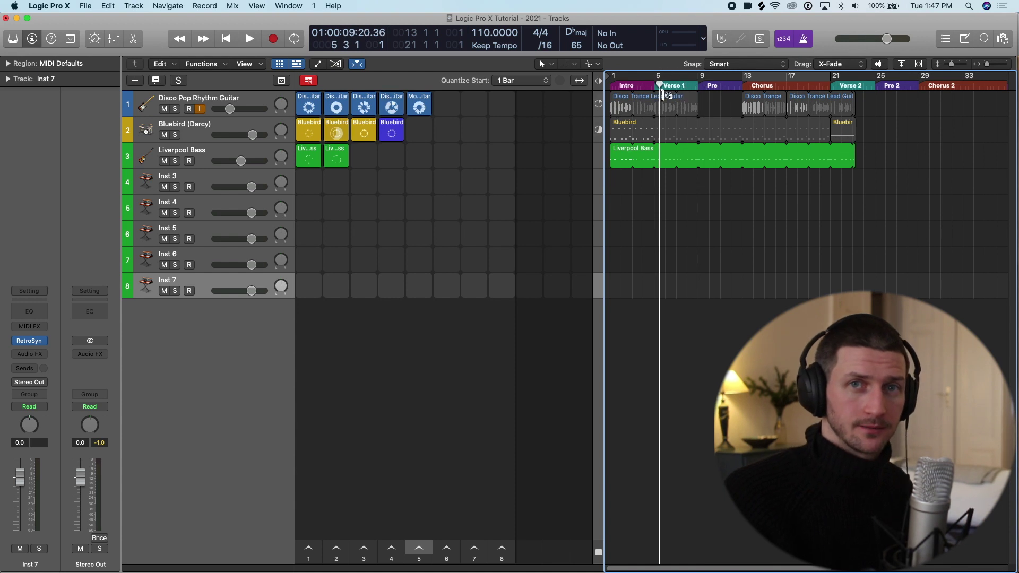